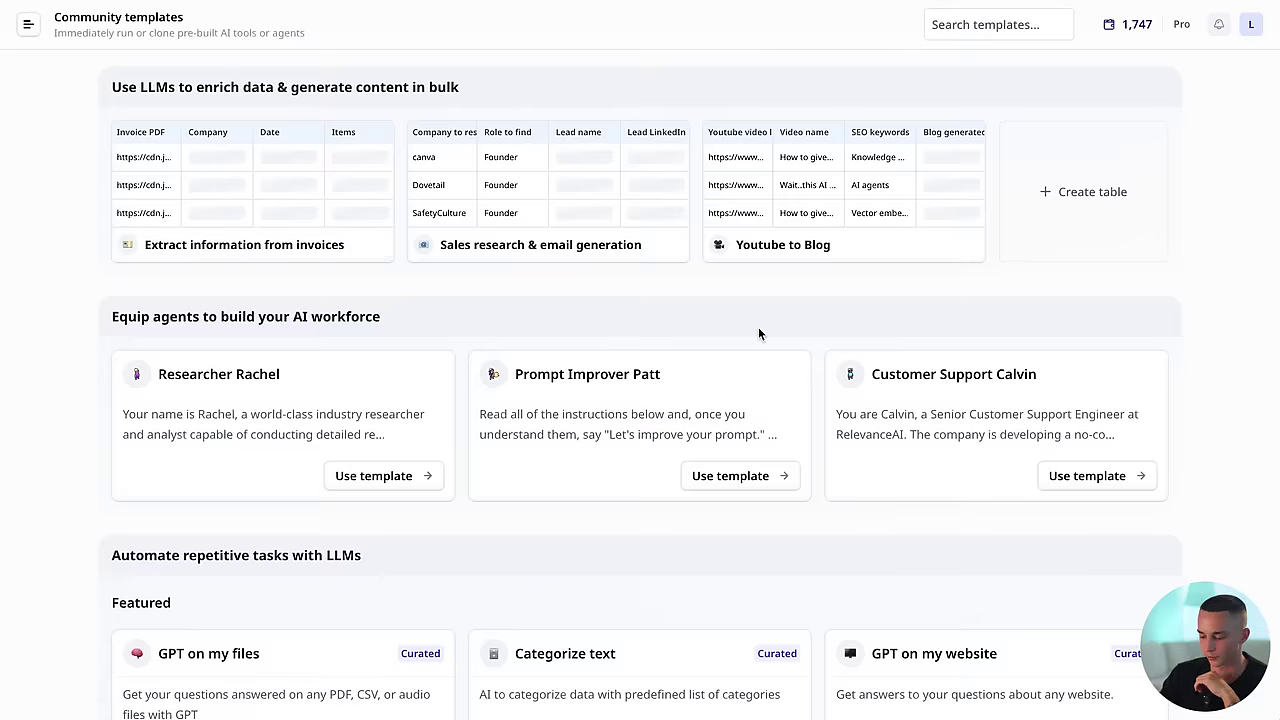
Step: Browse the community templates through the Sales category and open the Personalise LI requests w/ LI posts OR LI profile template
scroll(860, 560, "down", 1)
scroll(862, 621, "down", 12)
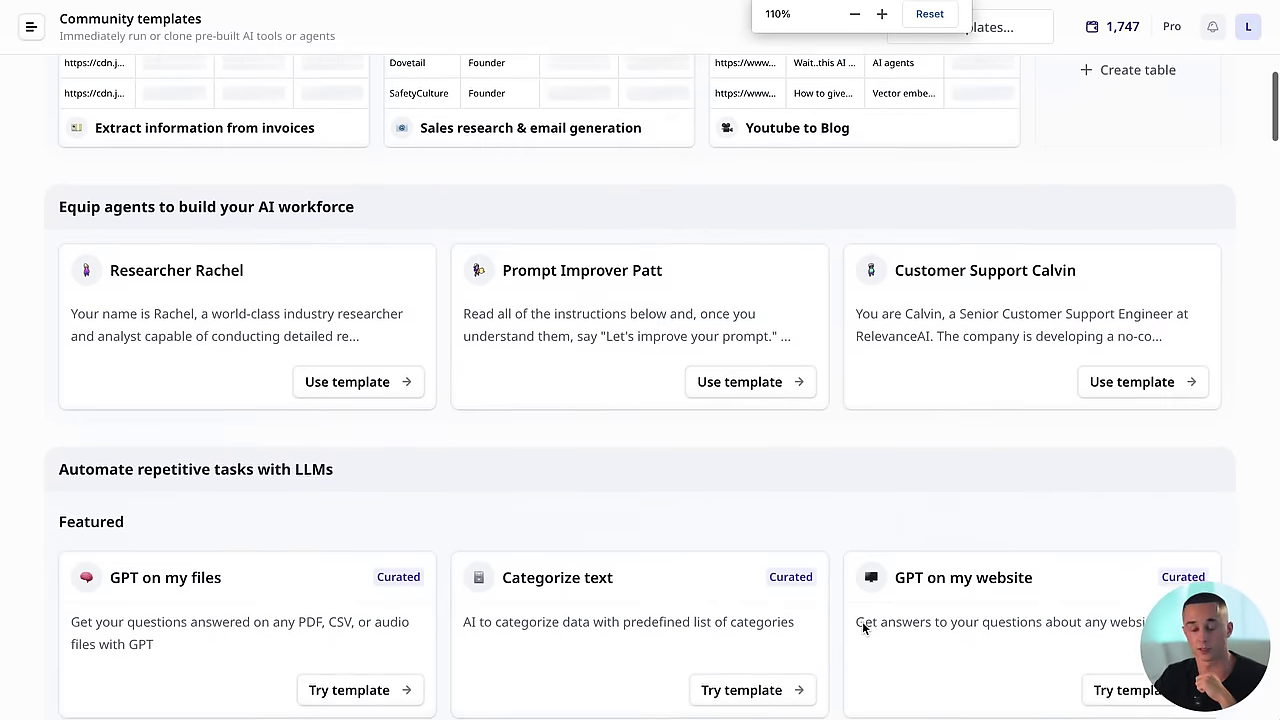
scroll(863, 628, "down", 18)
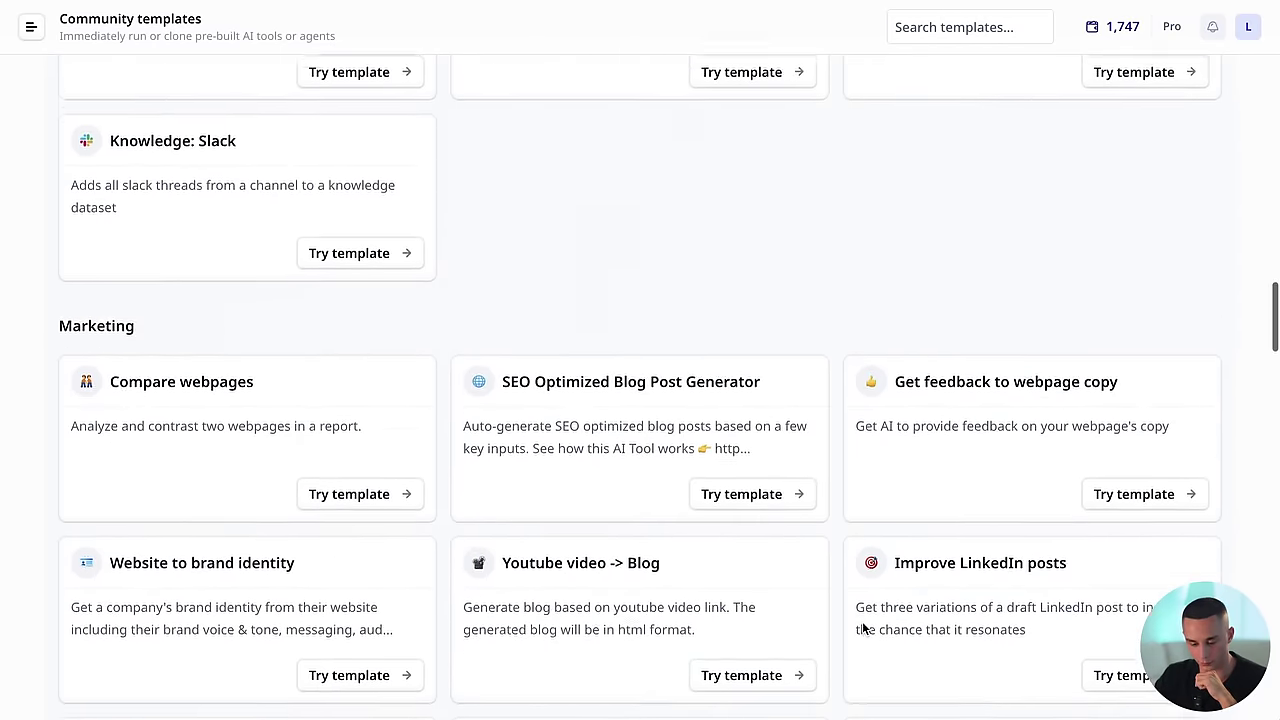
scroll(862, 621, "down", 3)
scroll(862, 621, "up", 1)
scroll(862, 621, "down", 6)
scroll(864, 624, "down", 5)
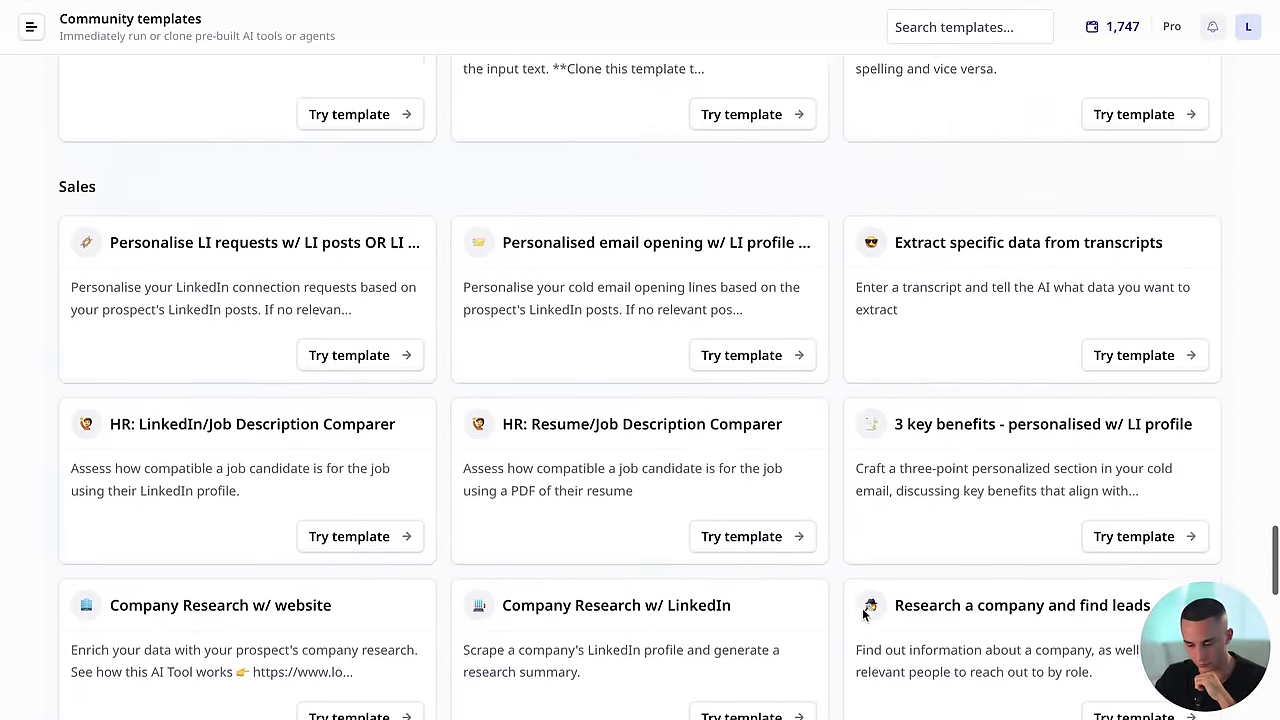
scroll(862, 608, "up", 1)
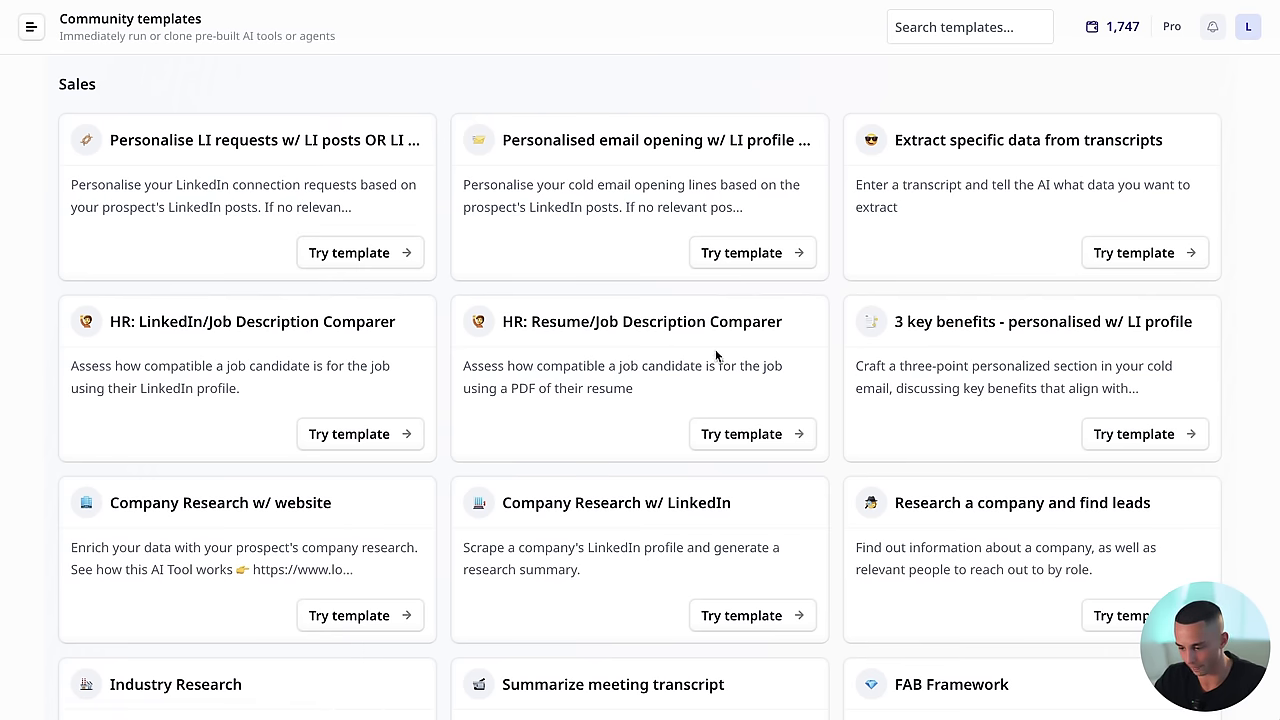
scroll(714, 354, "down", 2)
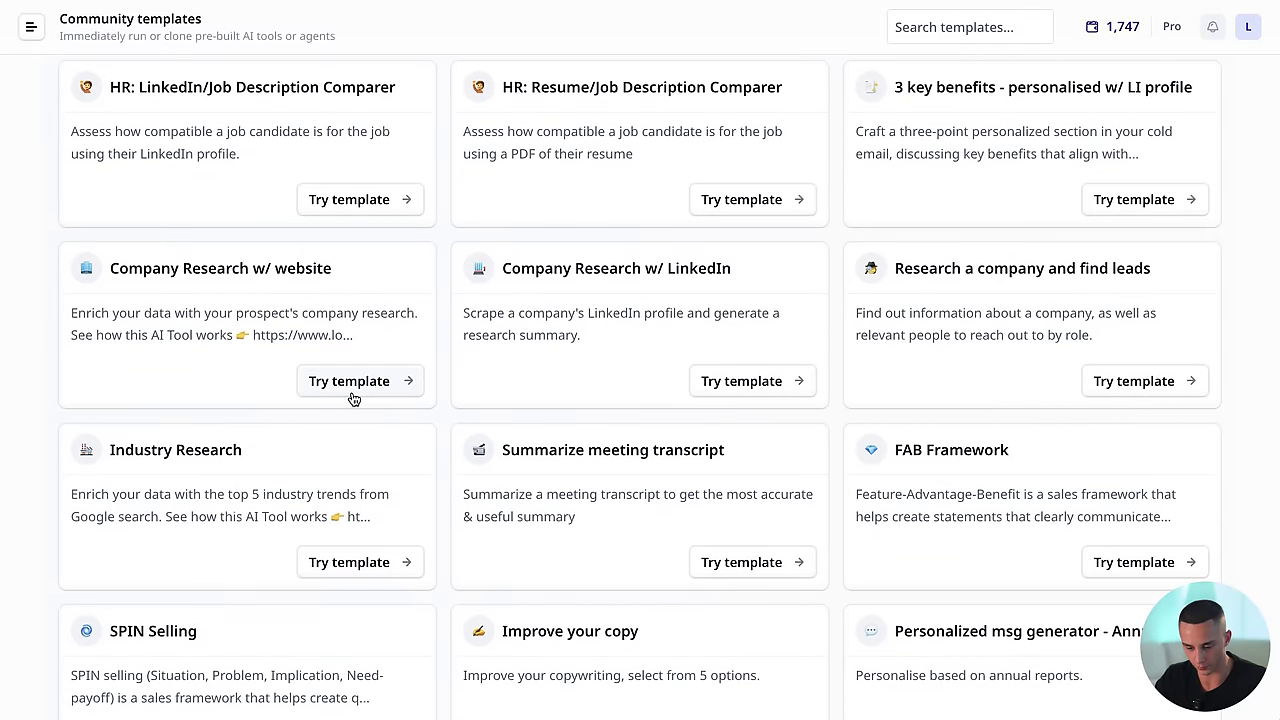
scroll(1075, 401, "down", 1)
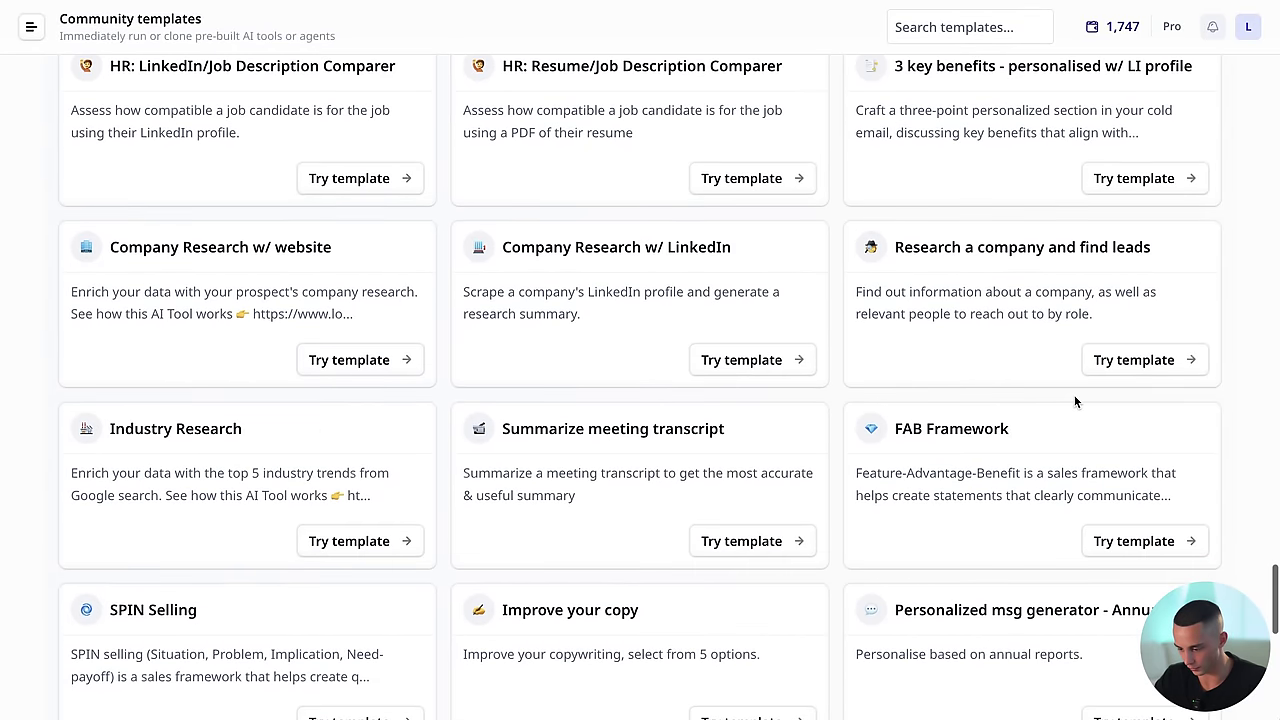
left_click(1138, 360)
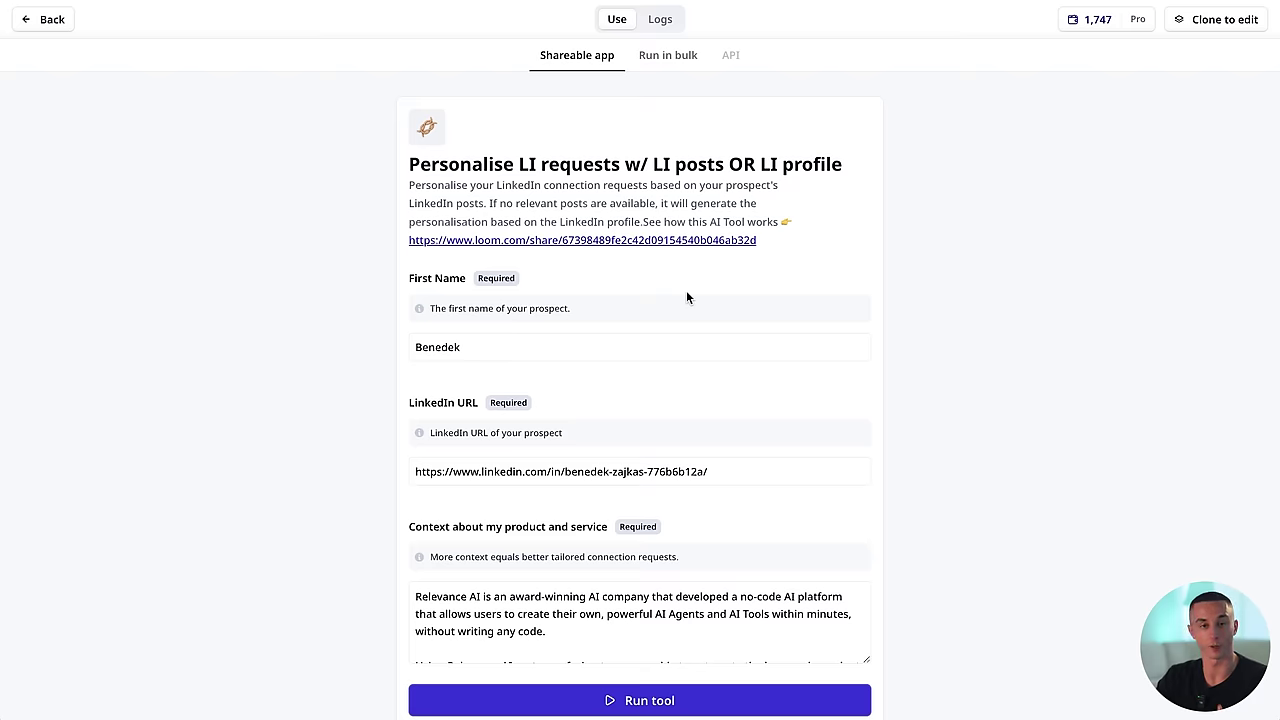
Step: Review the LinkedIn request template's input fields for first name, LinkedIn URL, product context and company
scroll(687, 296, "down", 2)
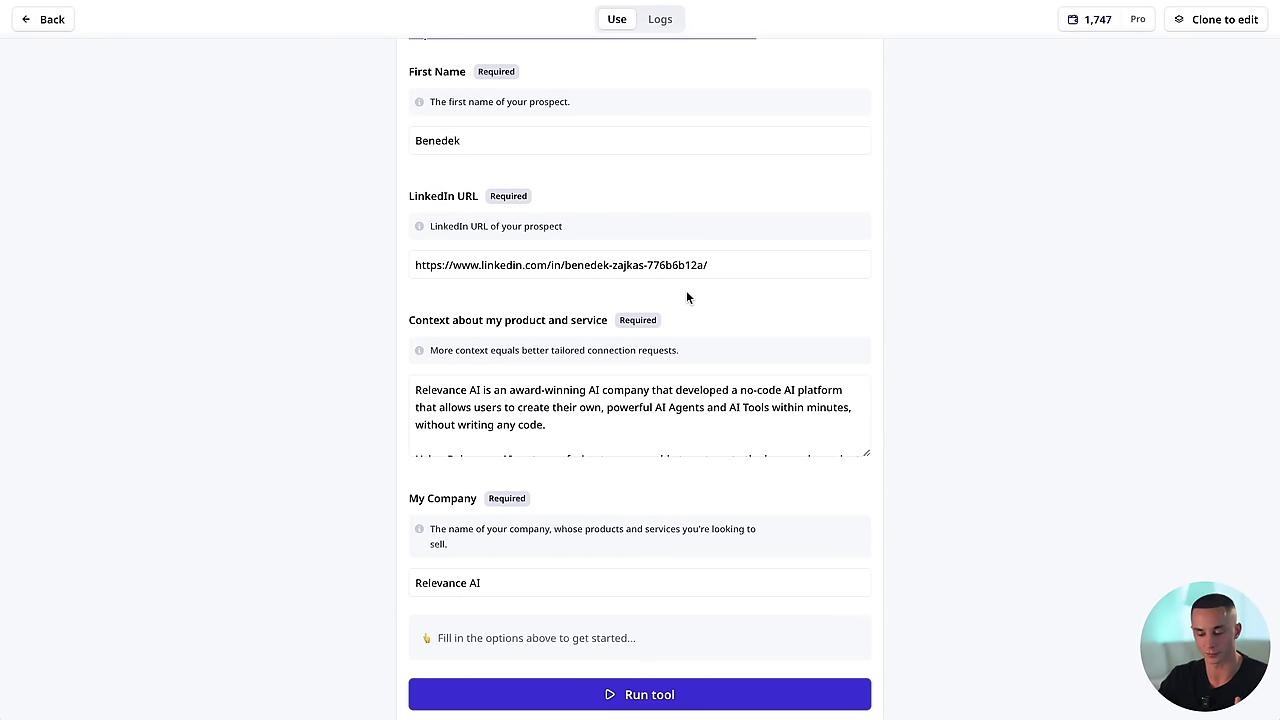
scroll(686, 296, "up", 2)
scroll(686, 296, "down", 1)
left_click_drag(413, 122, 686, 280)
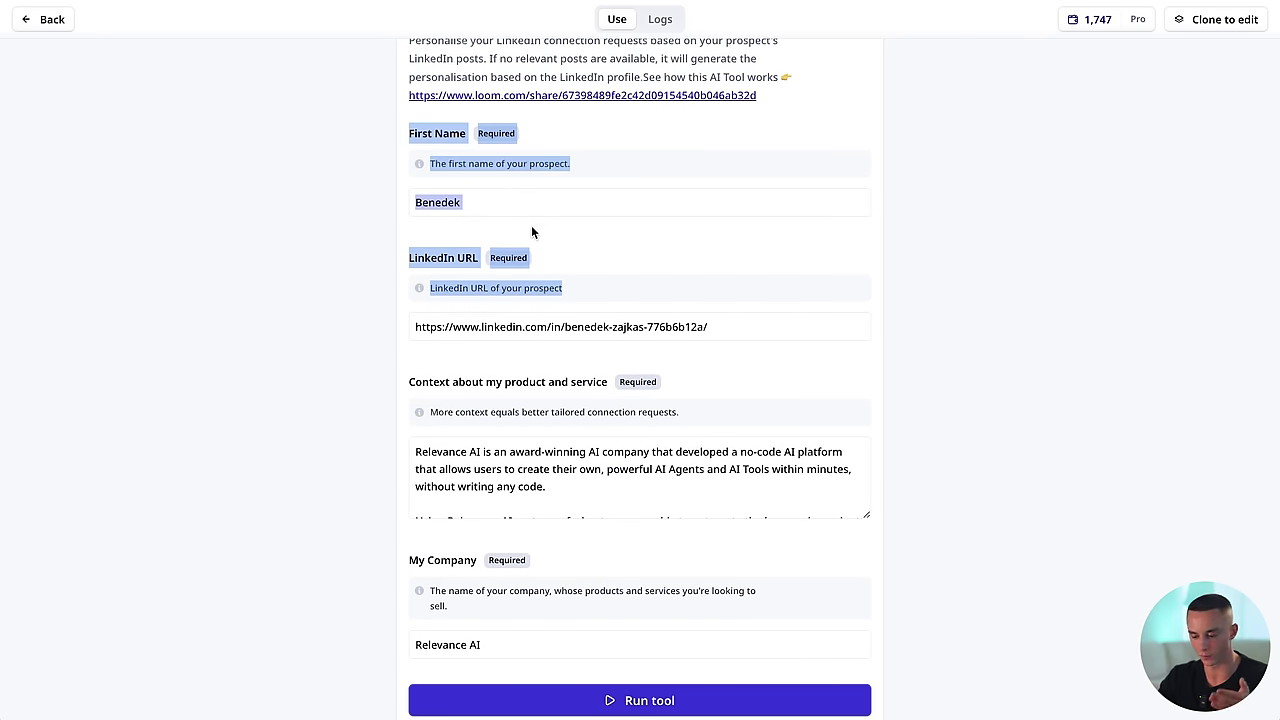
scroll(526, 286, "down", 1)
scroll(537, 404, "down", 1)
scroll(537, 404, "down", 1)
scroll(566, 571, "up", 3)
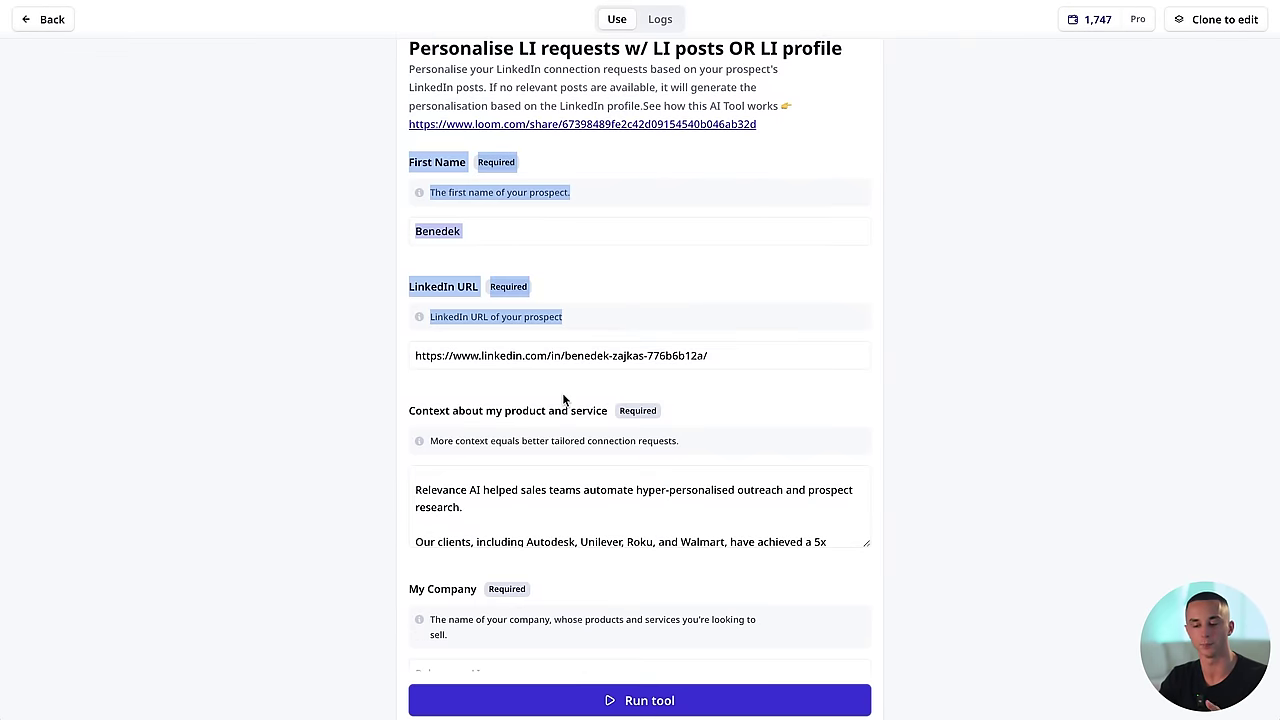
scroll(562, 392, "down", 1)
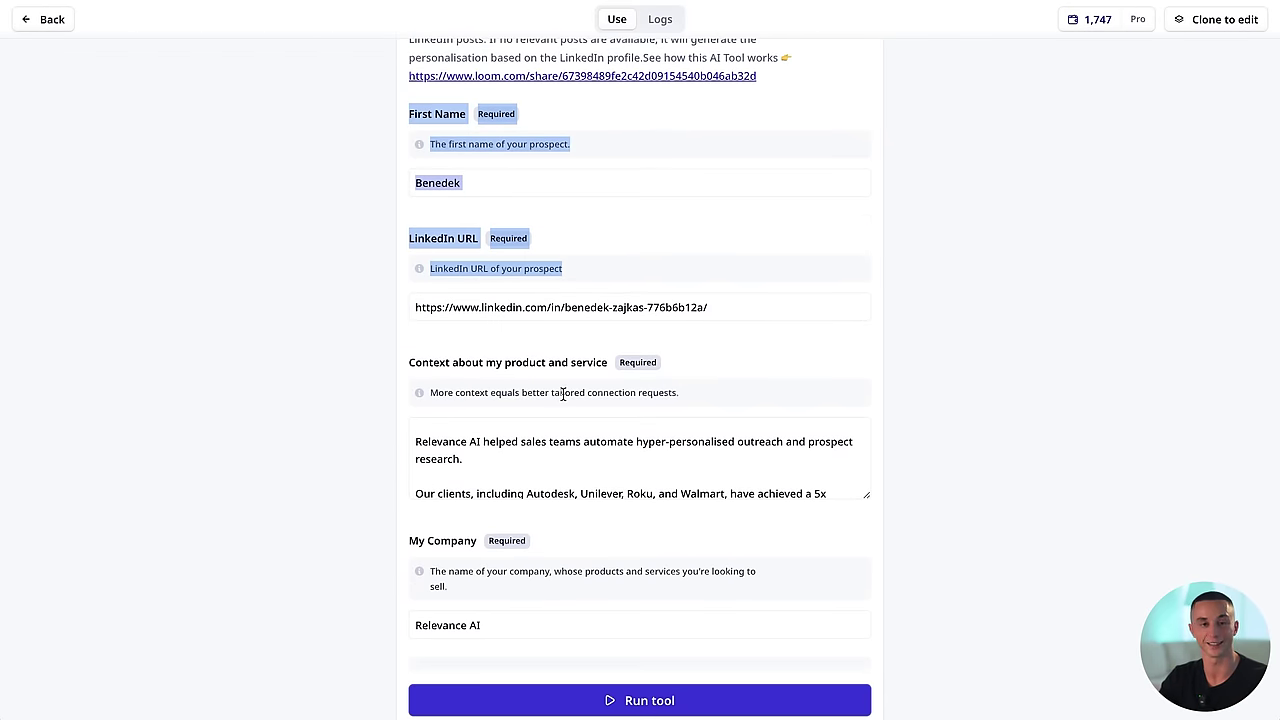
scroll(562, 392, "up", 1)
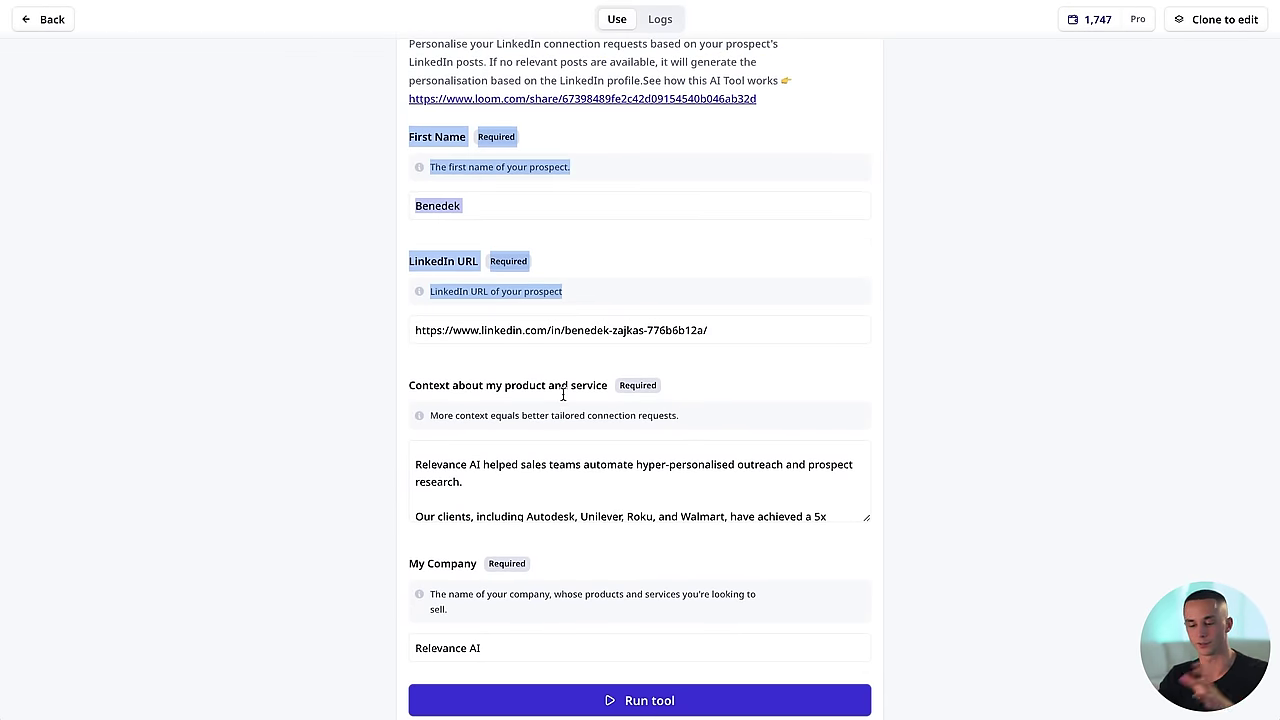
scroll(600, 600, "down", 2)
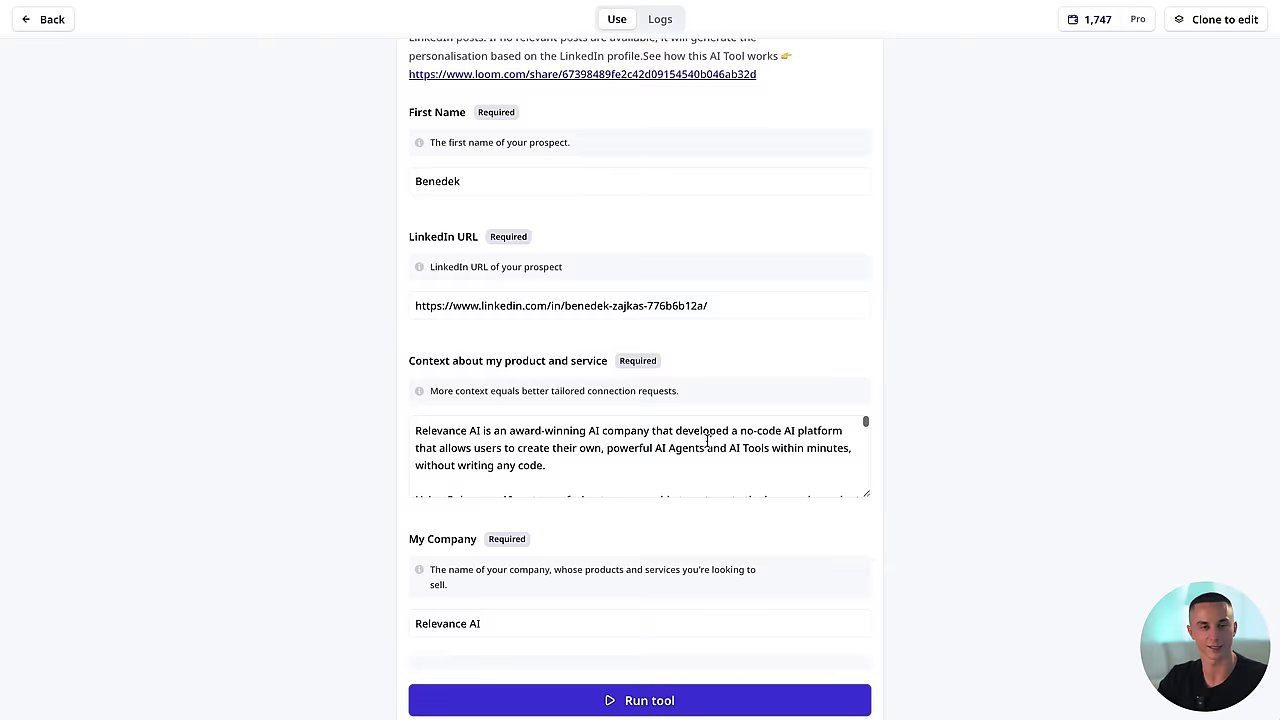
scroll(707, 447, "up", 3)
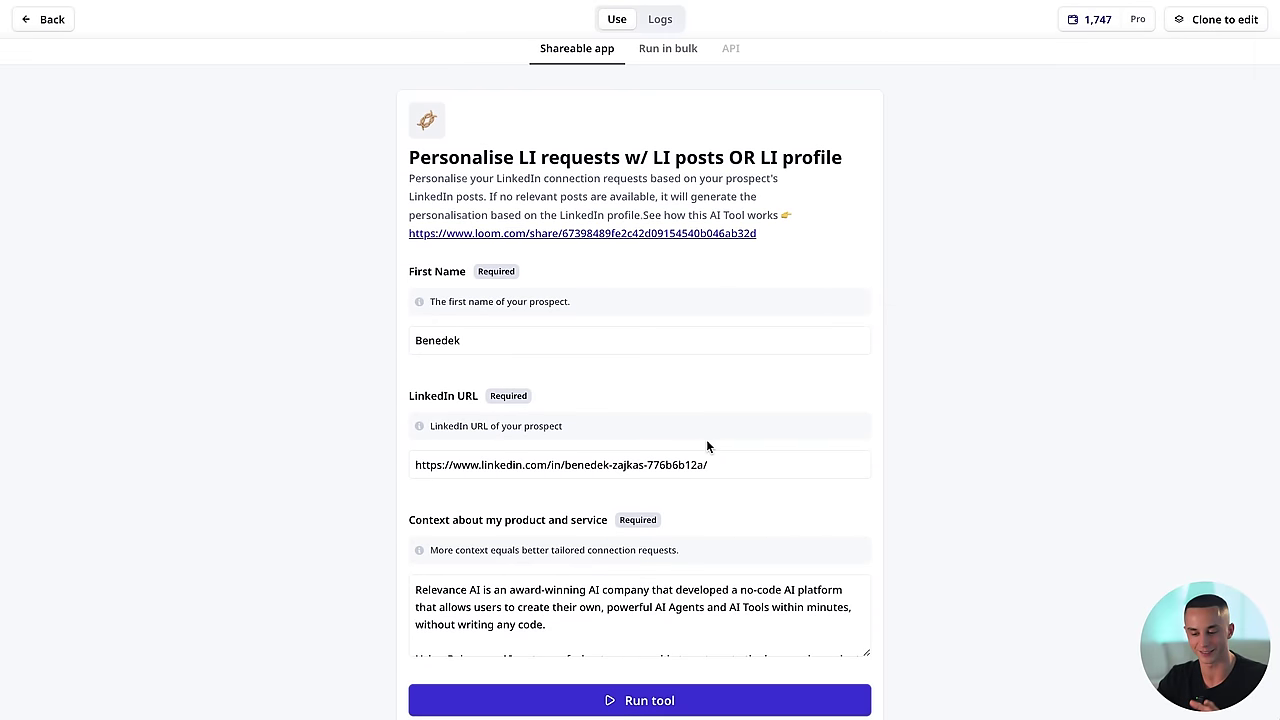
Step: Clone the LinkedIn request template for editing and expand its Get LinkedIn posts step
left_click(1202, 22)
left_click(788, 450)
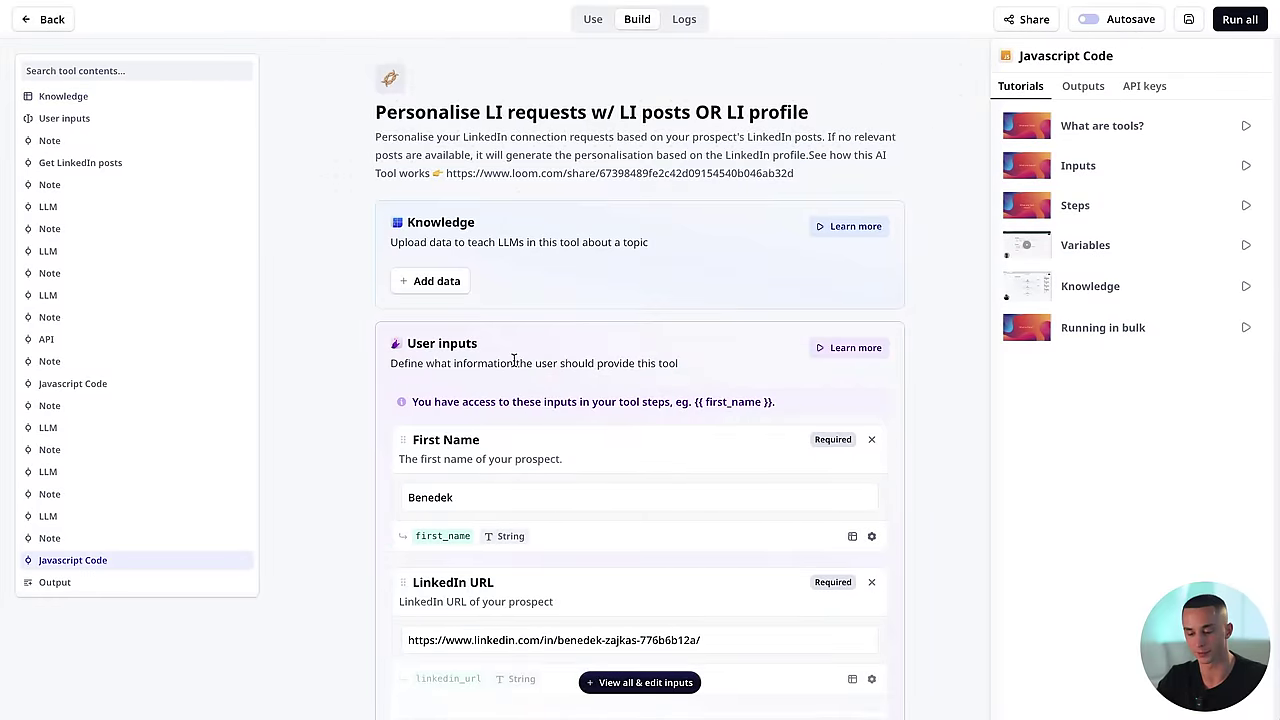
scroll(513, 360, "down", 18)
scroll(513, 366, "down", 8)
scroll(513, 366, "up", 12)
scroll(513, 366, "up", 3)
scroll(513, 366, "down", 5)
left_click(557, 232)
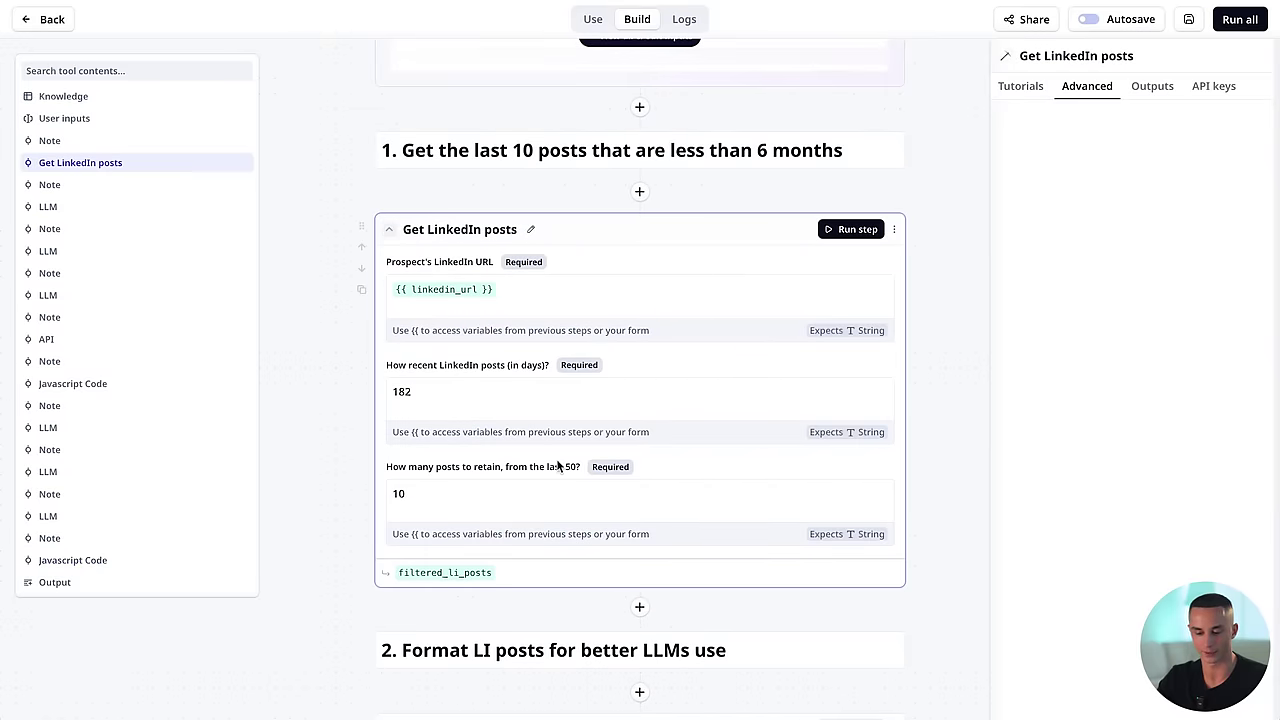
Step: Examine the LLM step that formats LinkedIn posts, including its run condition and prompt, and survey the remaining tool steps
scroll(557, 158, "down", 5)
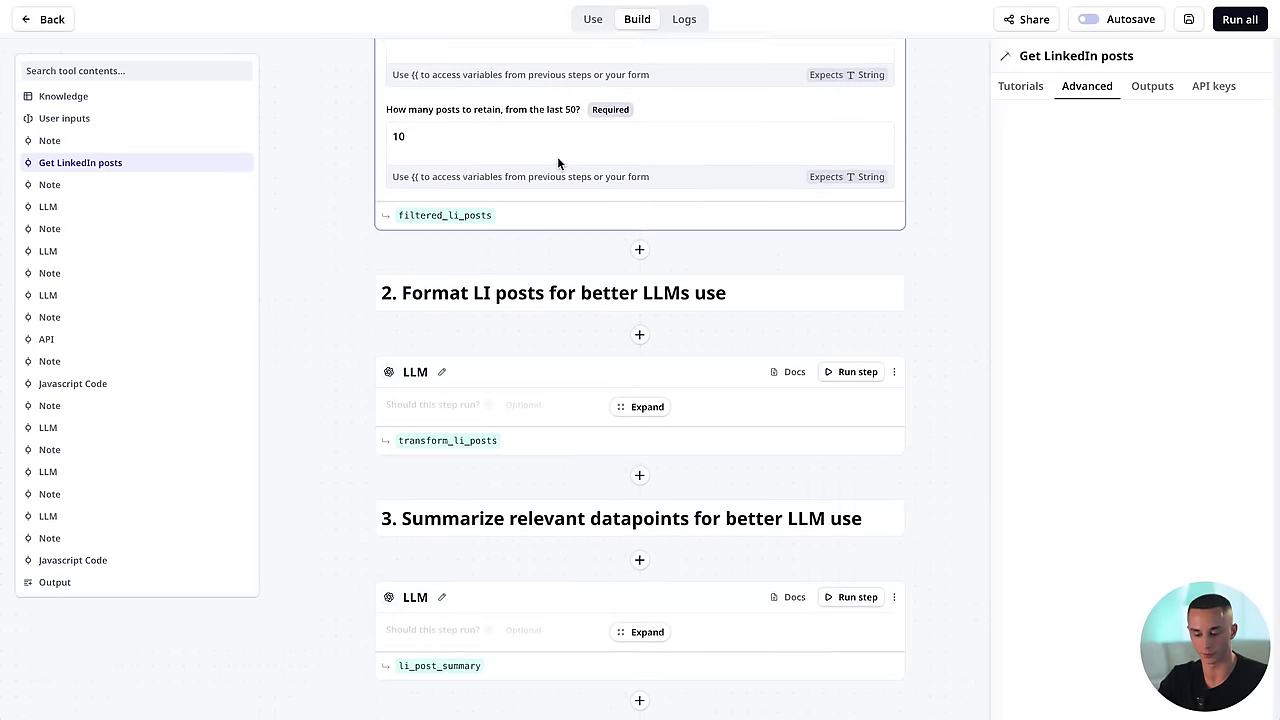
left_click(541, 196)
scroll(541, 196, "down", 3)
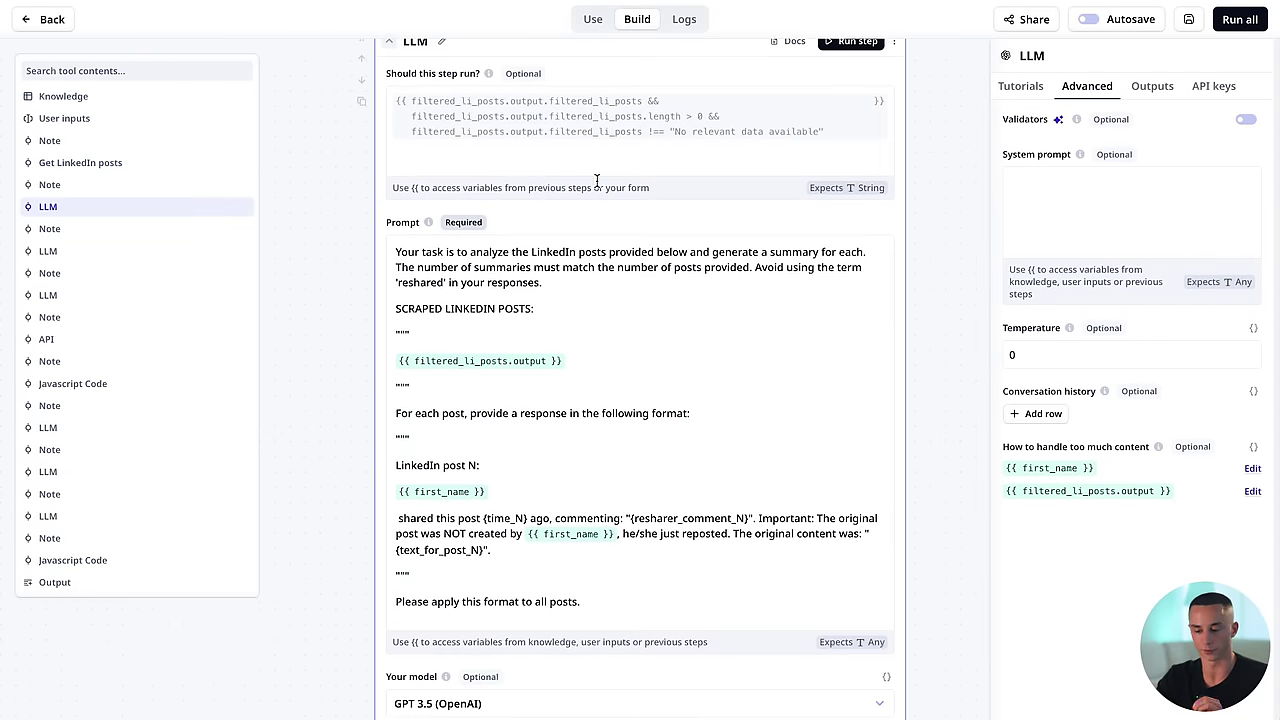
scroll(658, 160, "up", 1)
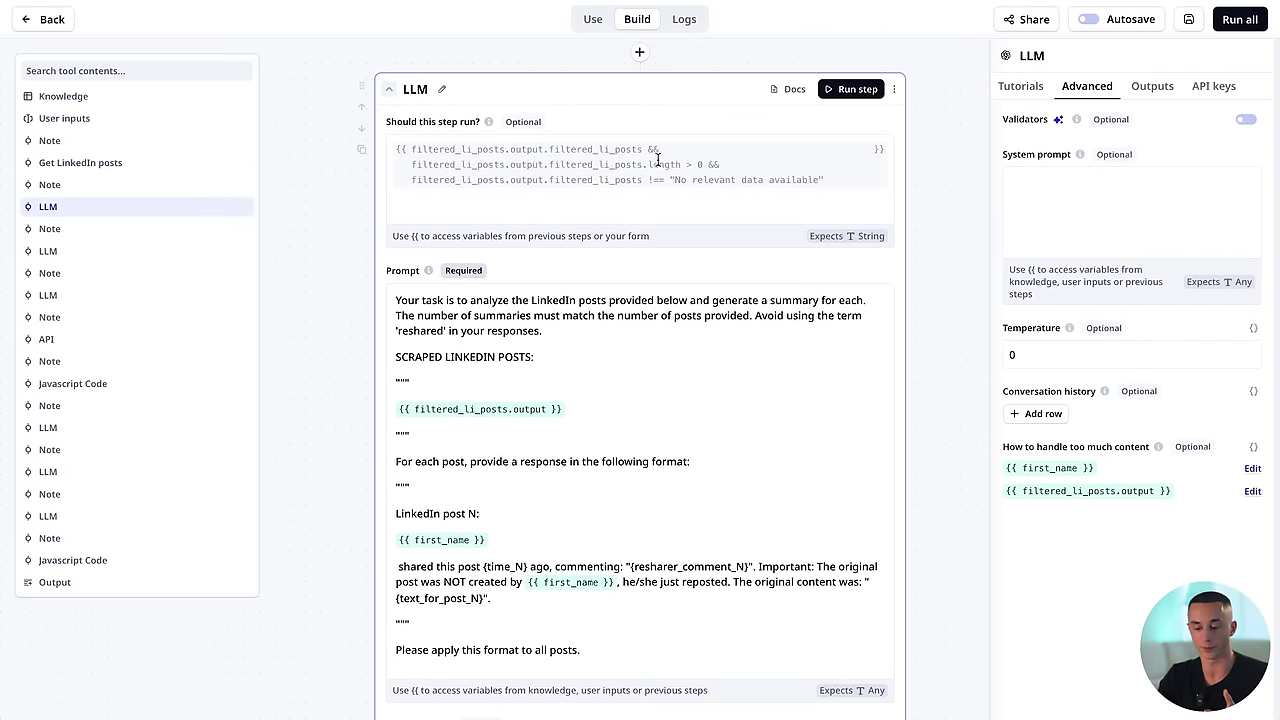
scroll(631, 265, "down", 2)
left_click(397, 320)
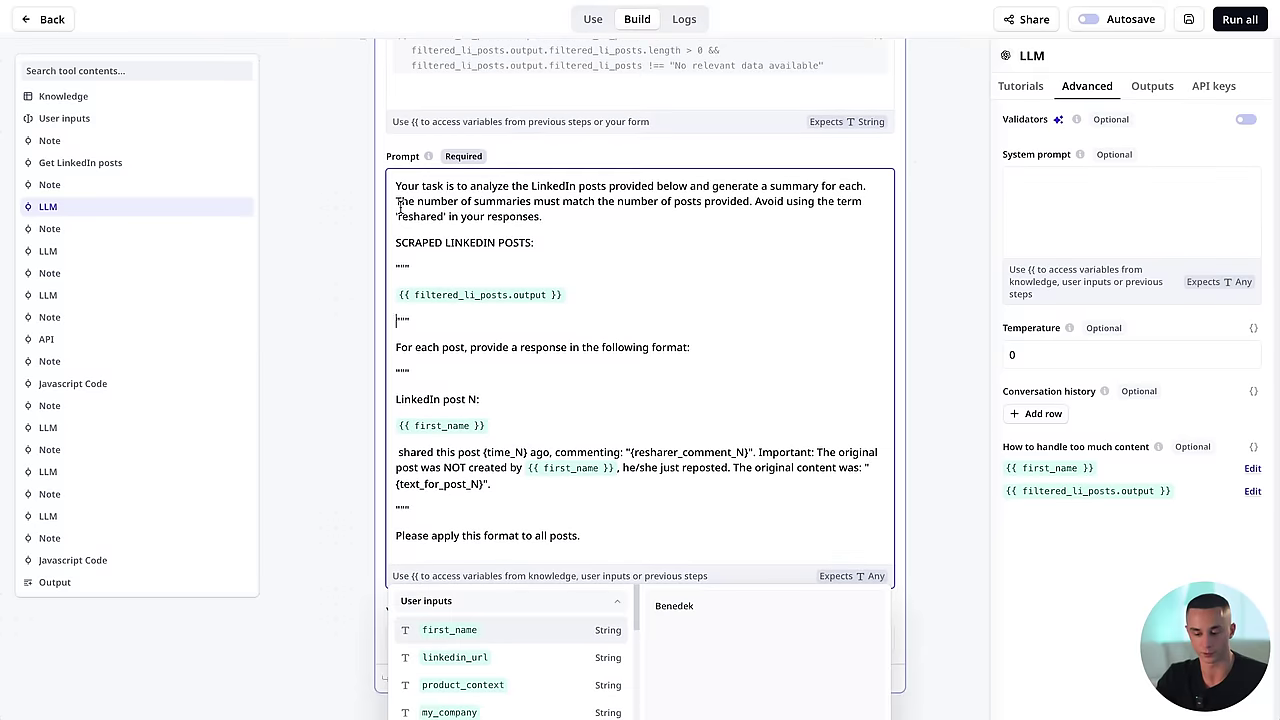
scroll(578, 314, "up", 5)
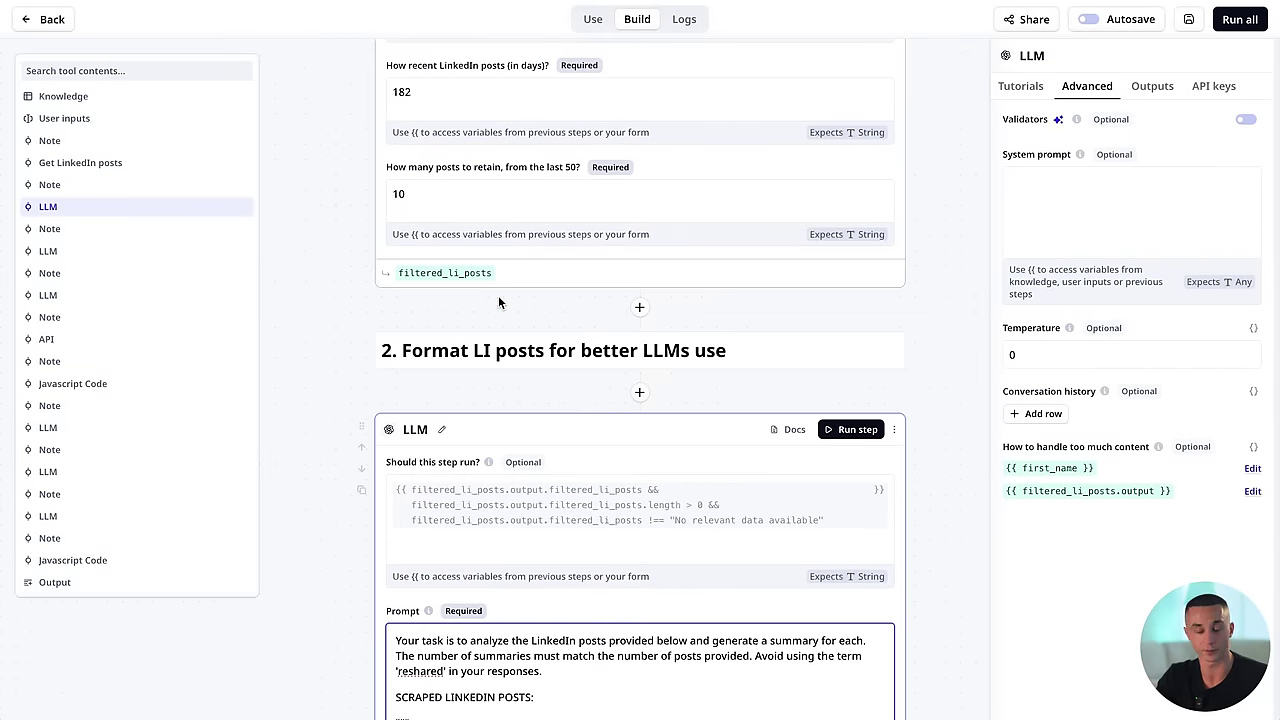
scroll(500, 300, "down", 10)
scroll(603, 351, "down", 8)
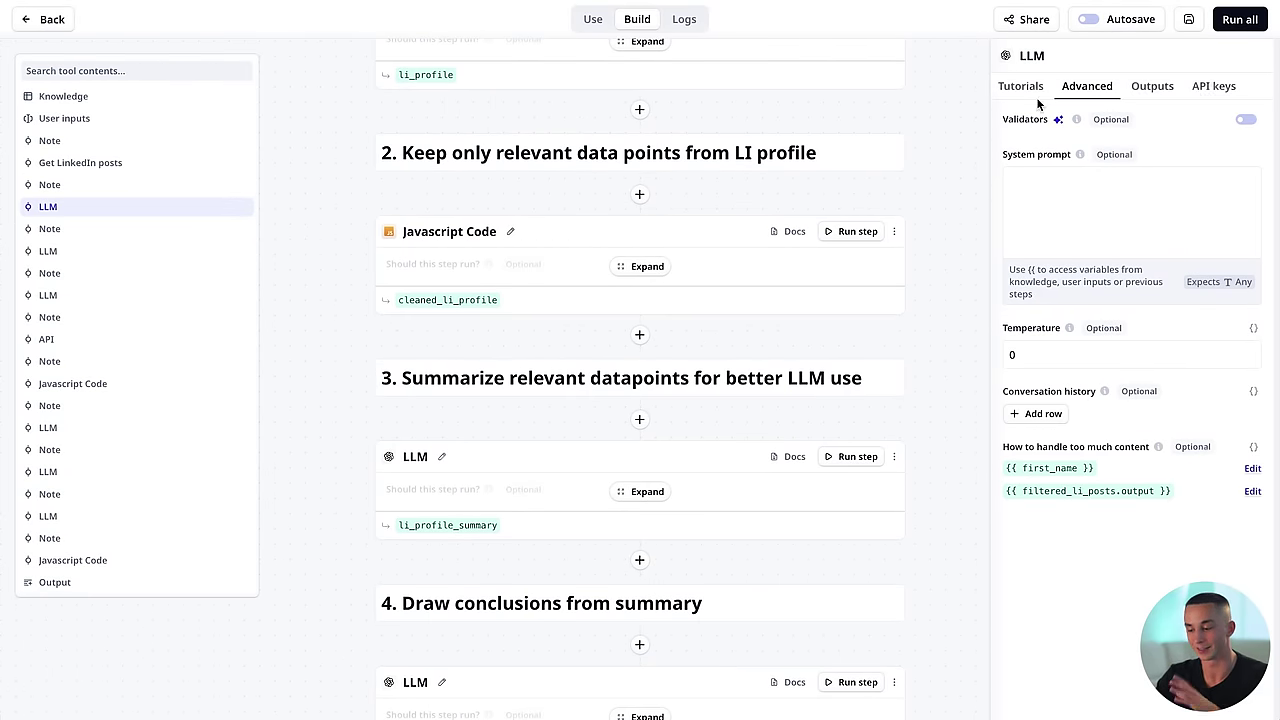
Step: Check the outputs, advanced settings and tutorials for the selected LLM step
left_click(1153, 87)
left_click(1097, 87)
left_click(999, 88)
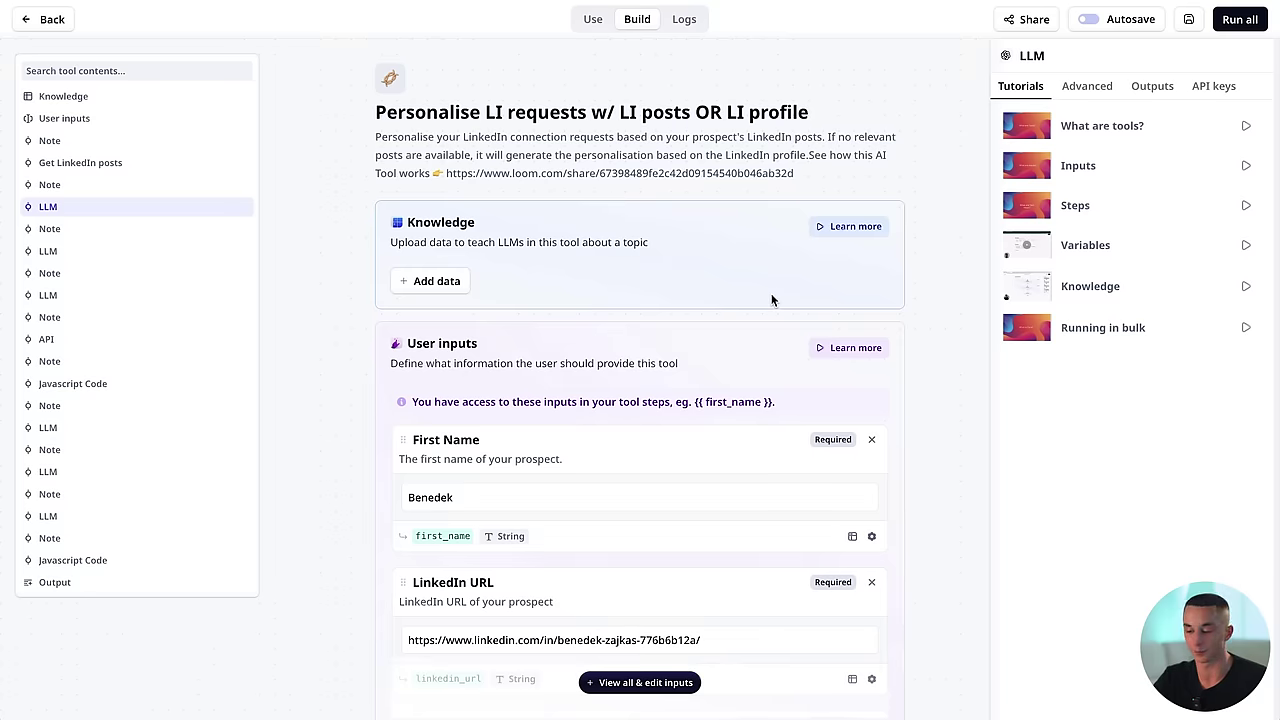
Step: Open the Company Research w/ website template, check its product context field, and clone the template for editing
left_click(975, 6)
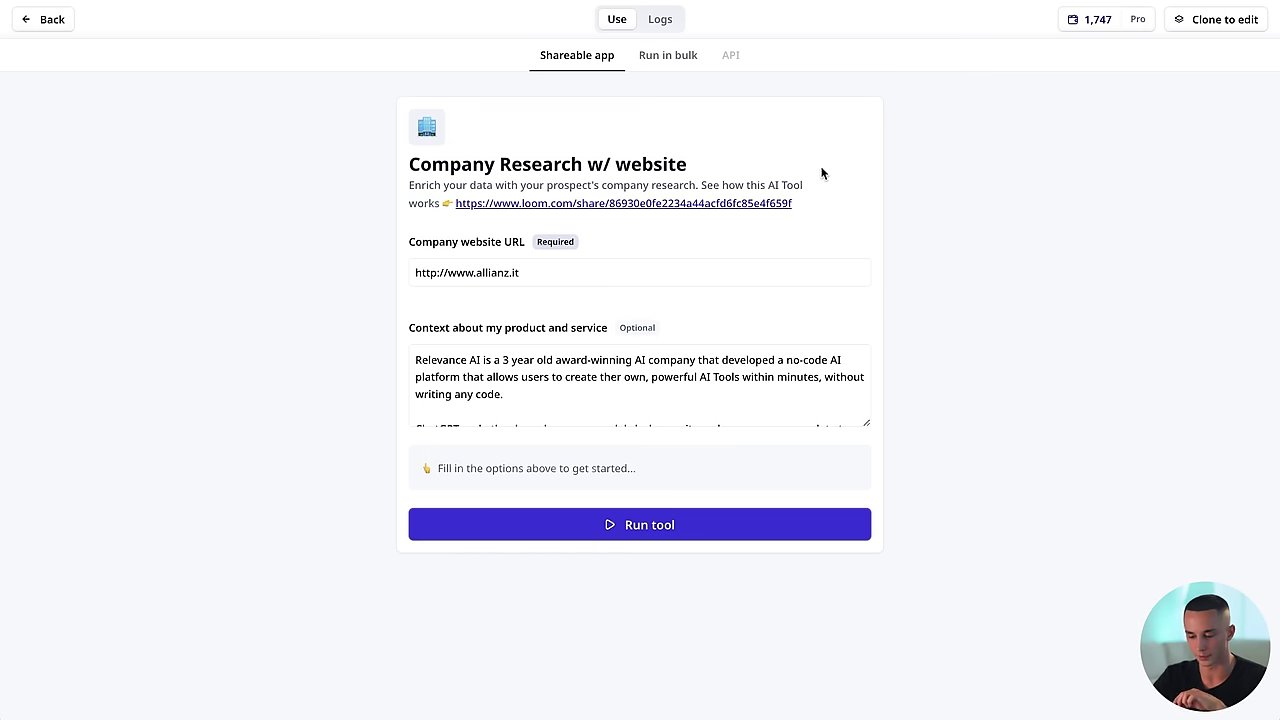
left_click(548, 388)
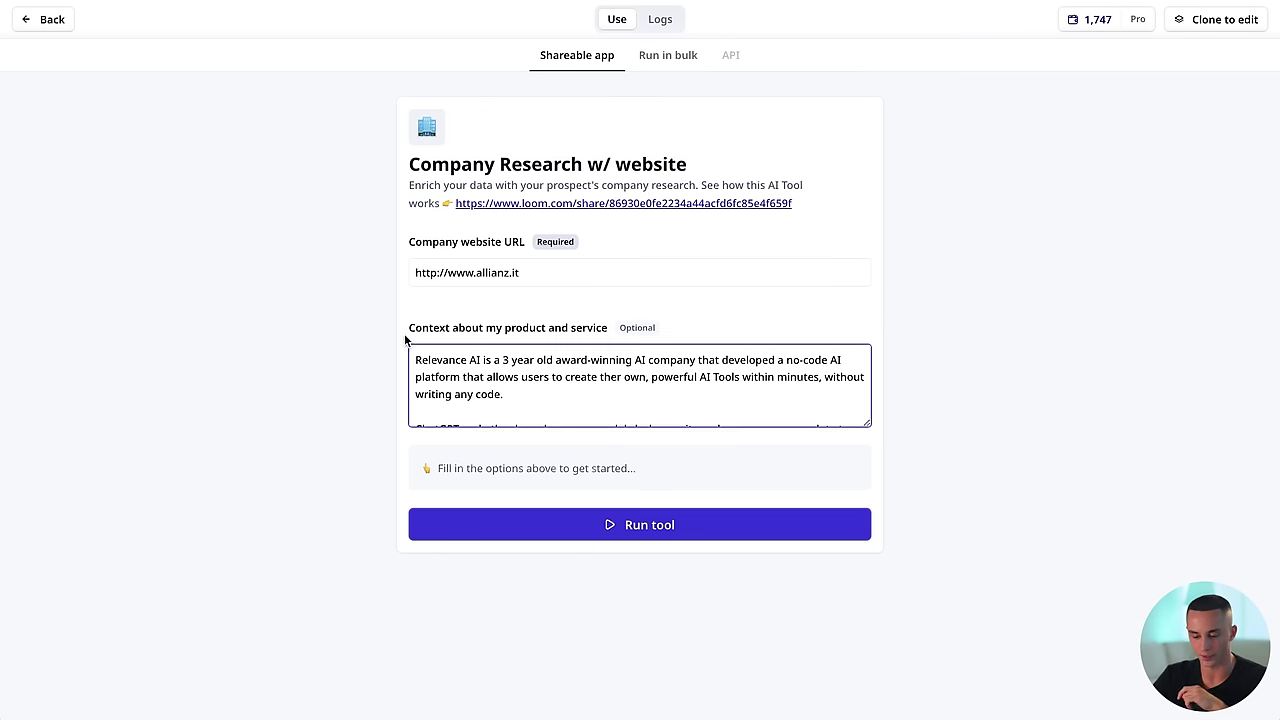
left_click_drag(409, 332, 663, 417)
left_click(630, 400)
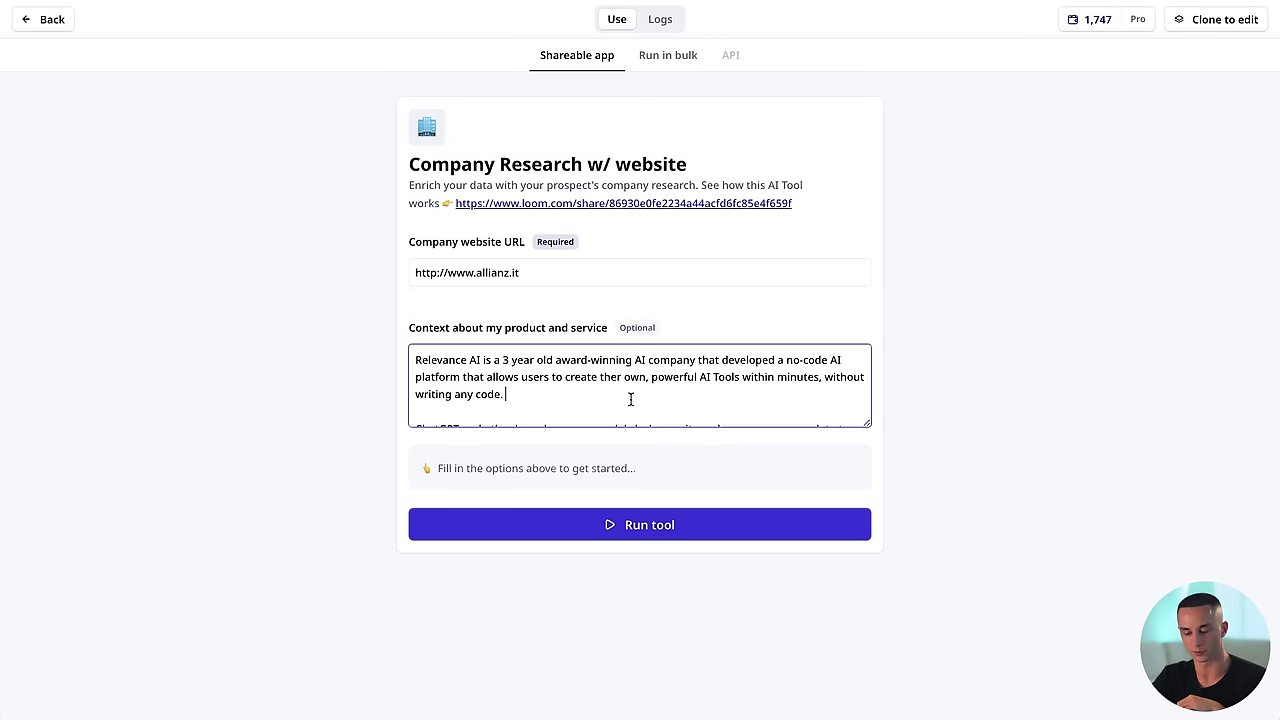
left_click(1218, 19)
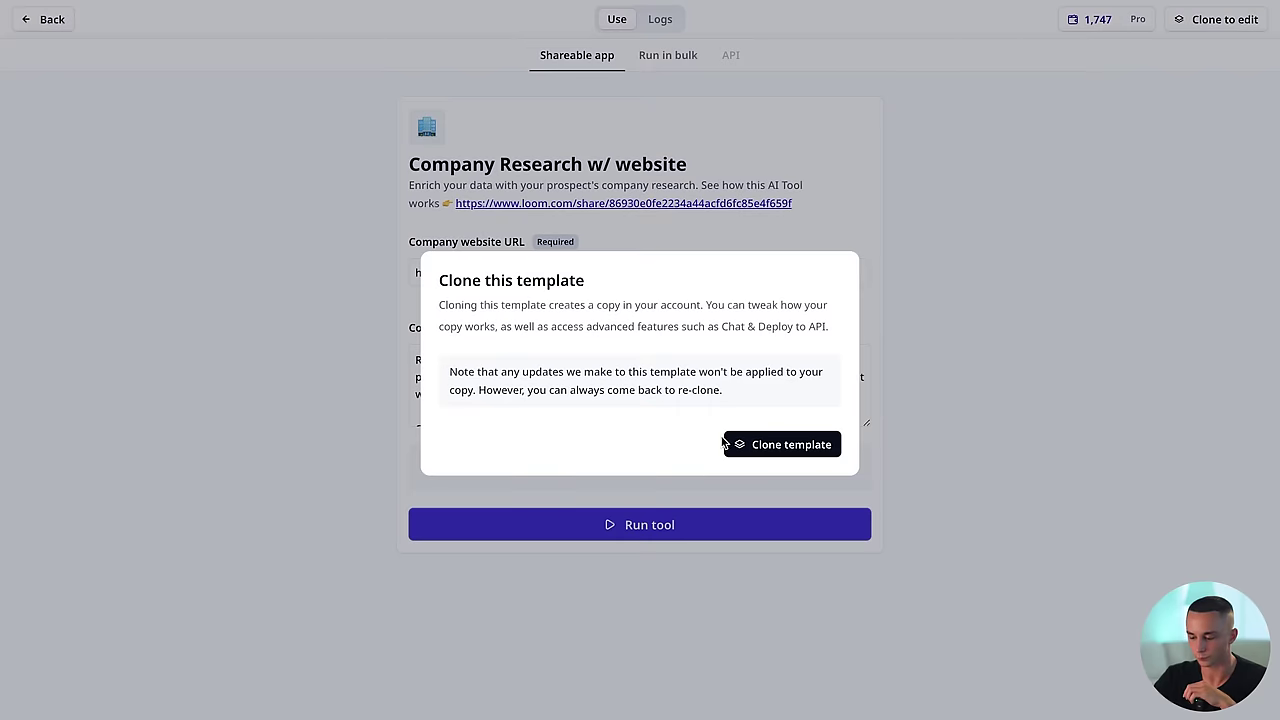
left_click(766, 448)
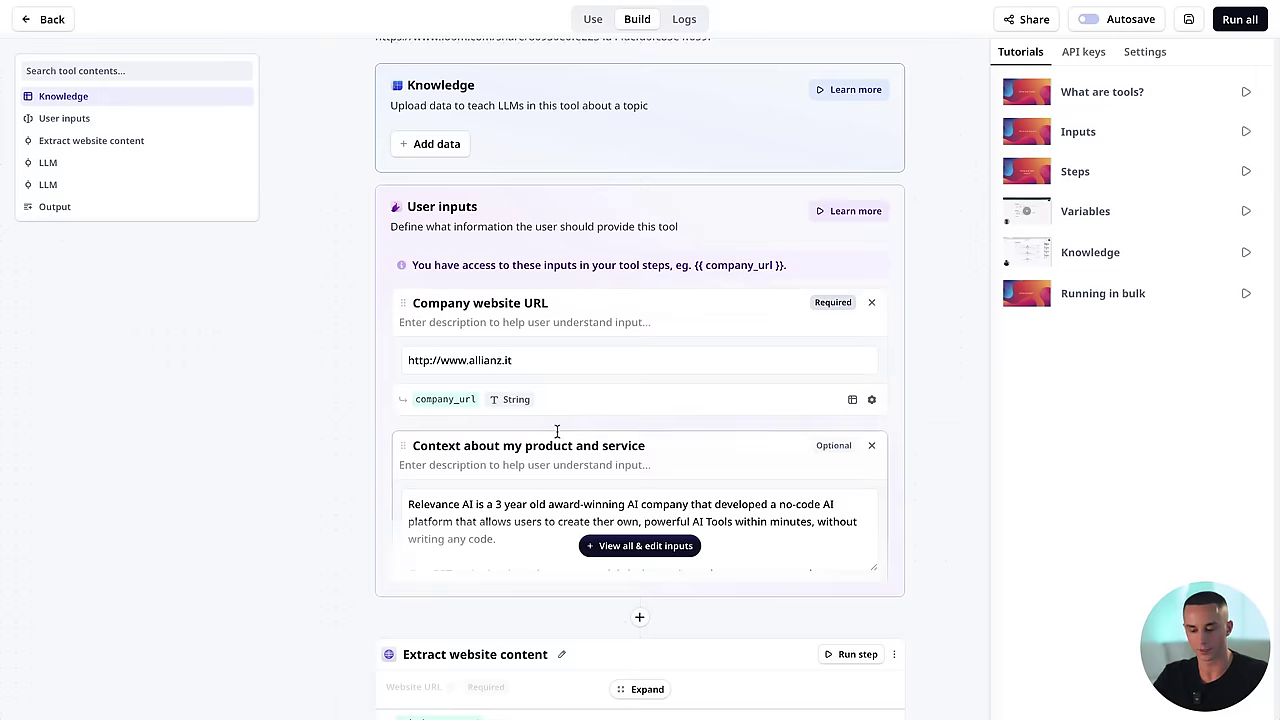
Step: Remove the Context about my product and service input from the cloned company research tool
scroll(714, 442, "down", 3)
scroll(714, 442, "up", 3)
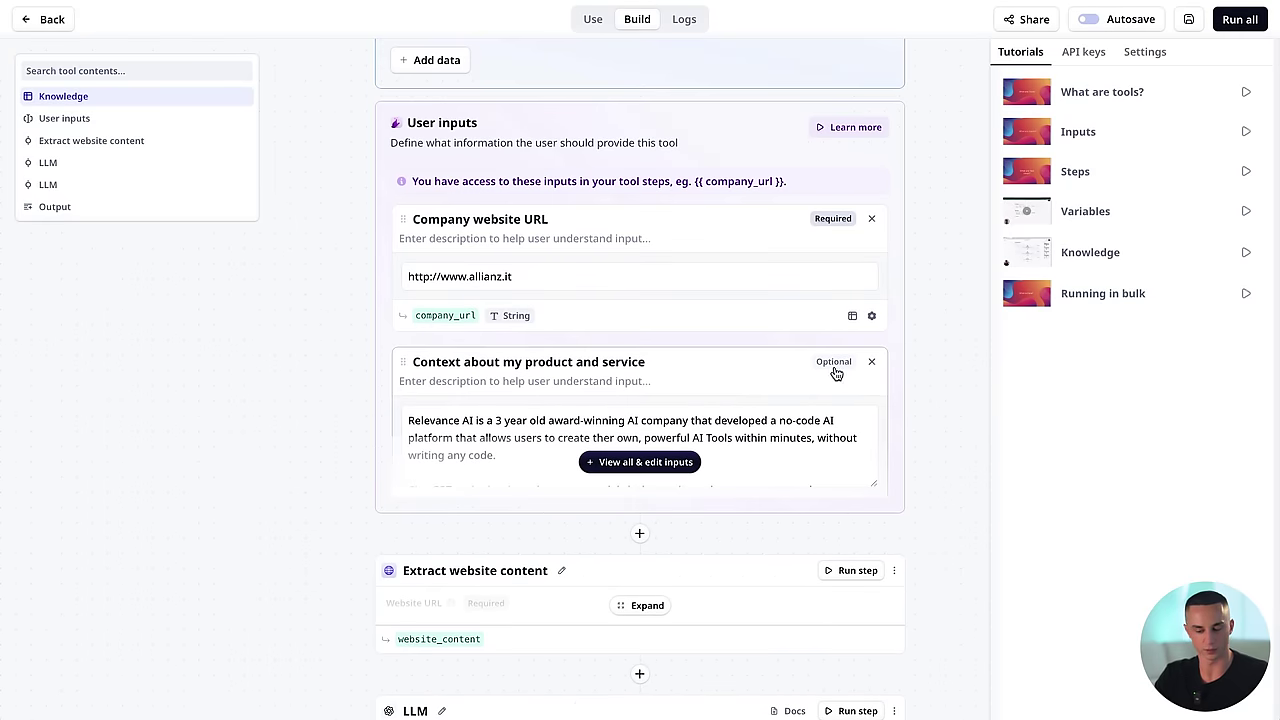
left_click(872, 363)
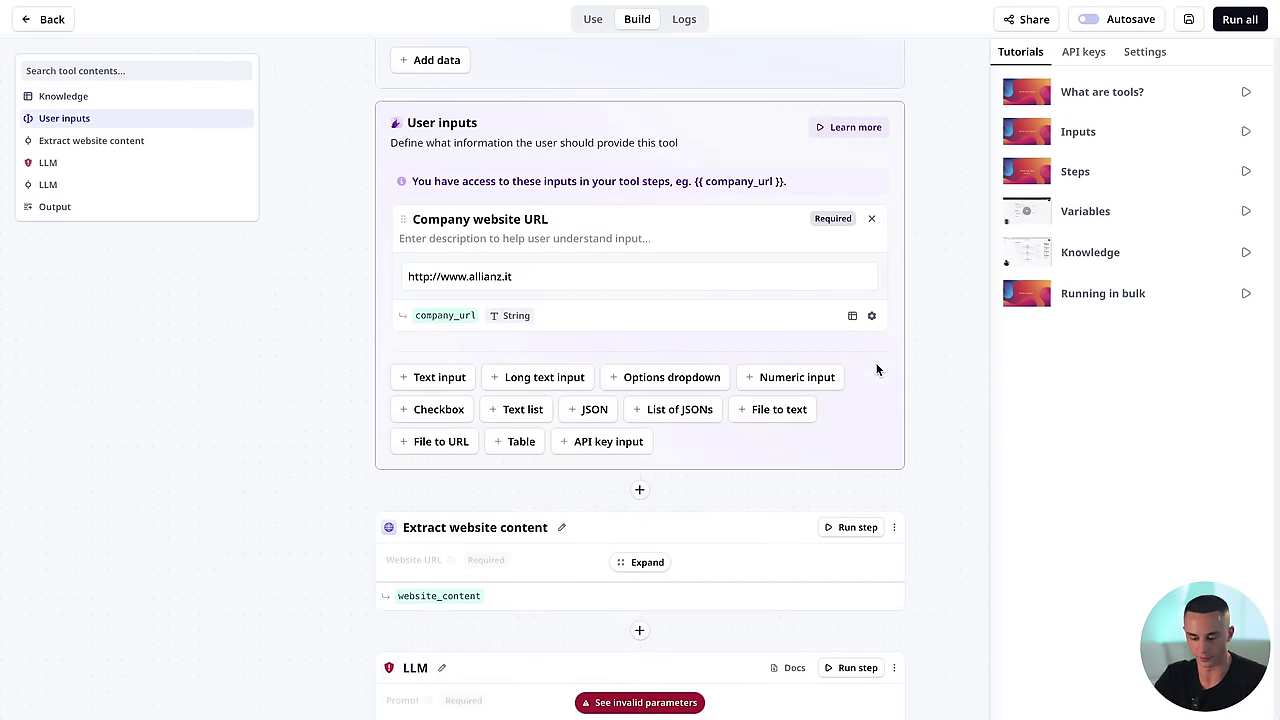
Step: Expand the first LLM step and delete the invalid {{ product_context }} variable from its prompt
scroll(537, 240, "down", 4)
left_click(636, 244)
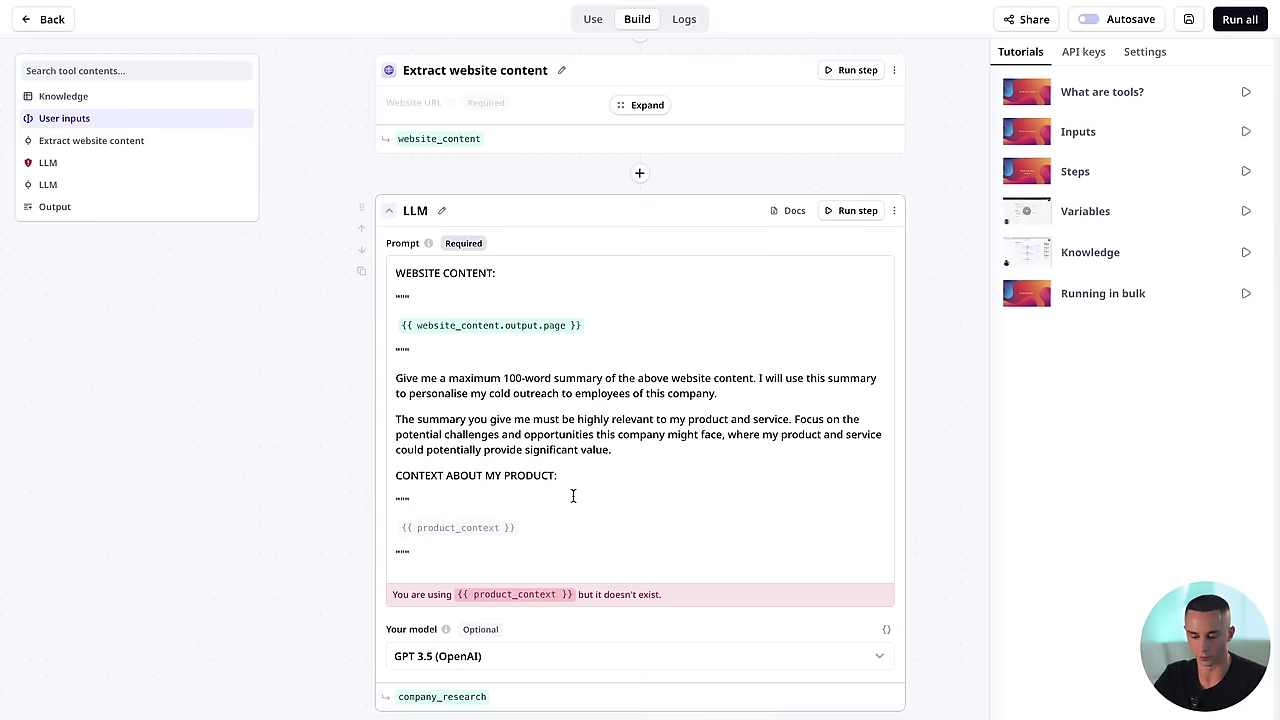
scroll(573, 496, "down", 1)
left_click(470, 527)
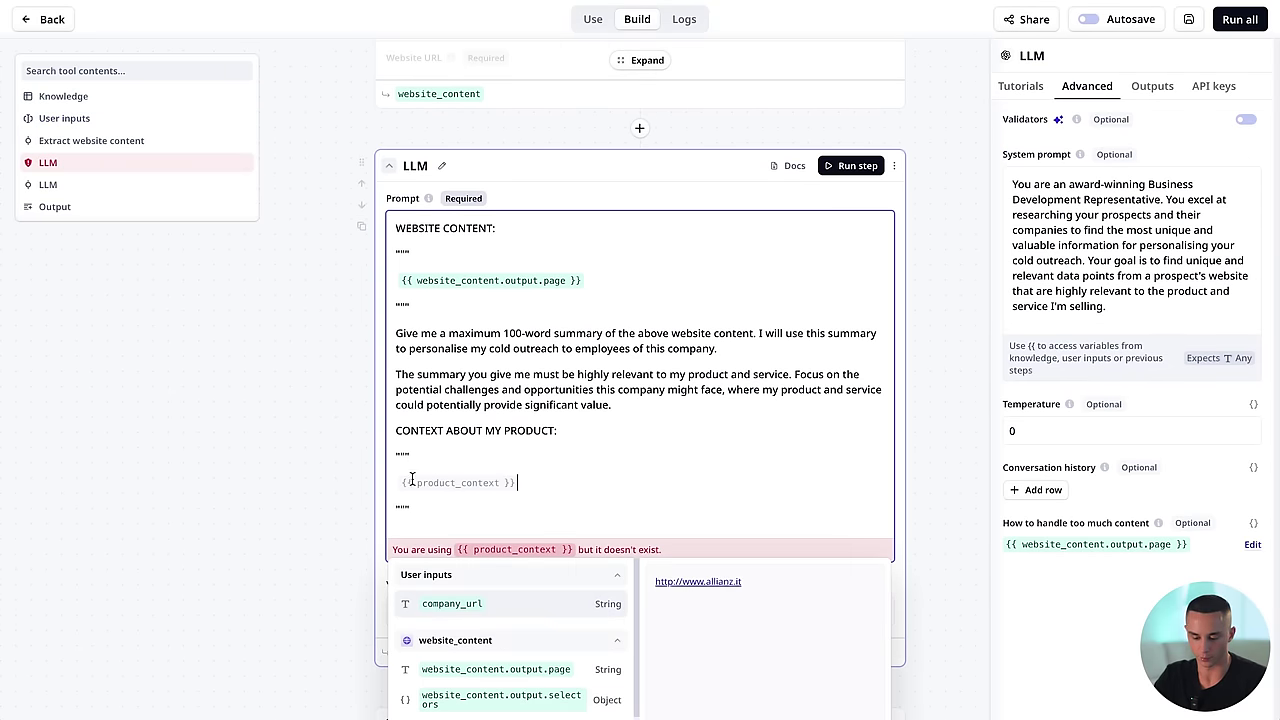
key("BackSpace")
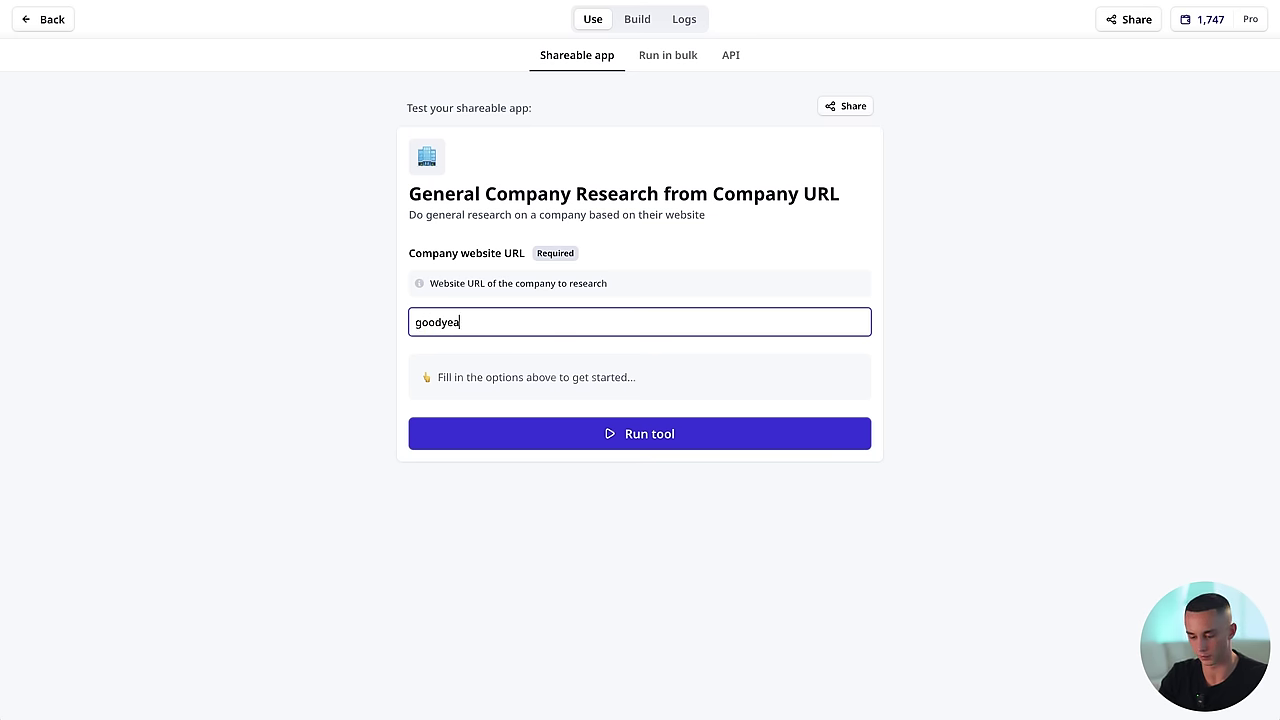
Step: Run the General Company Research from Company URL tool on goodyear.com and read the research summary
left_click(650, 434)
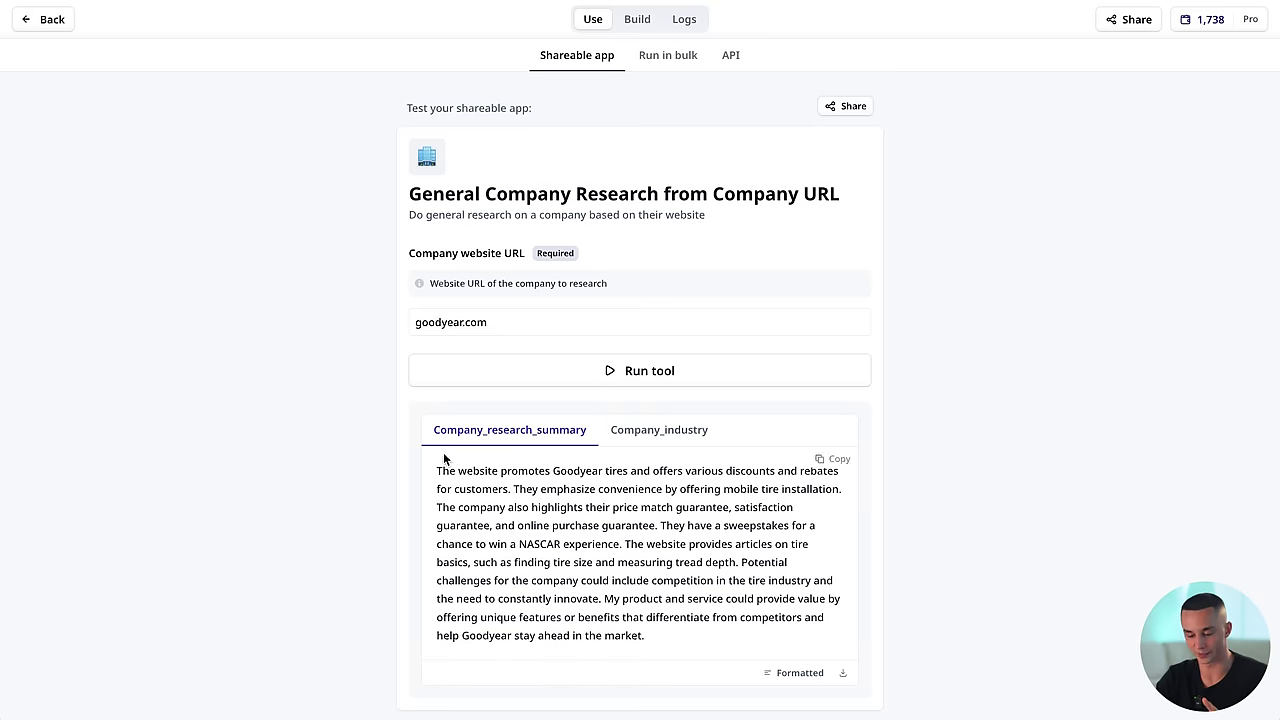
left_click_drag(435, 471, 722, 600)
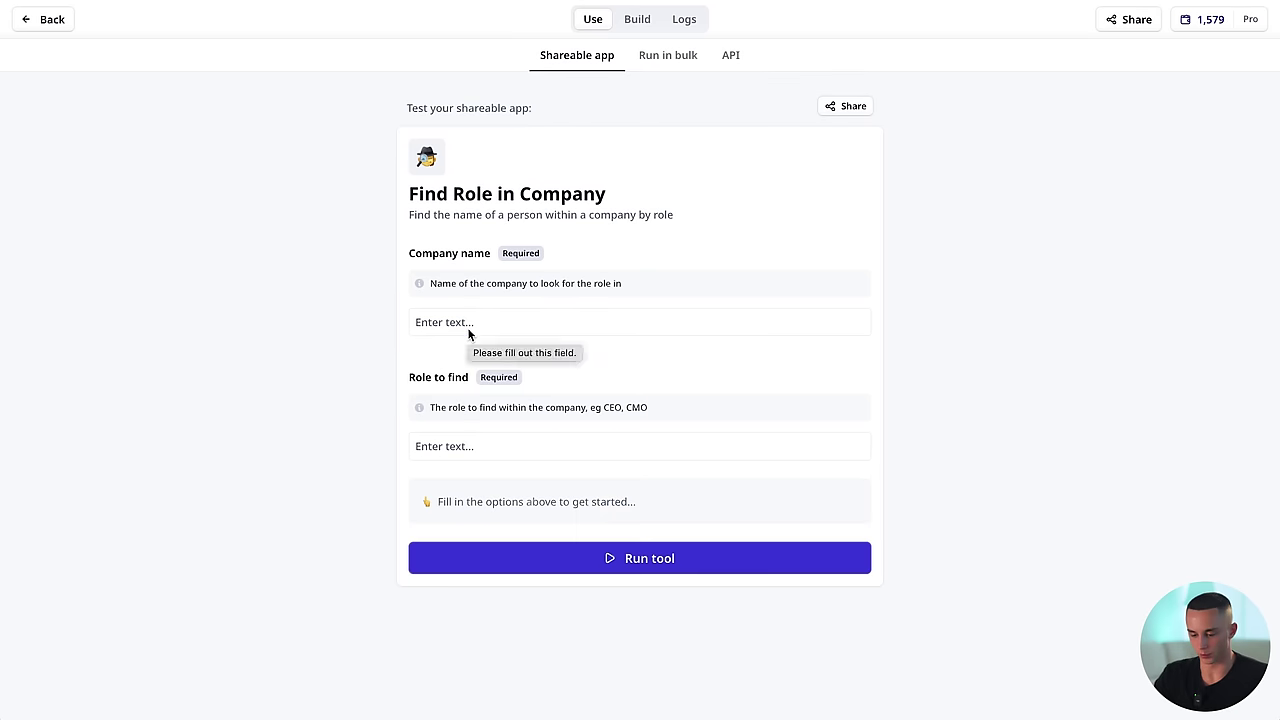
Step: Run the Find Role in Company tool with Voiceflow as the company name and CEO as the role to find
left_click(467, 327)
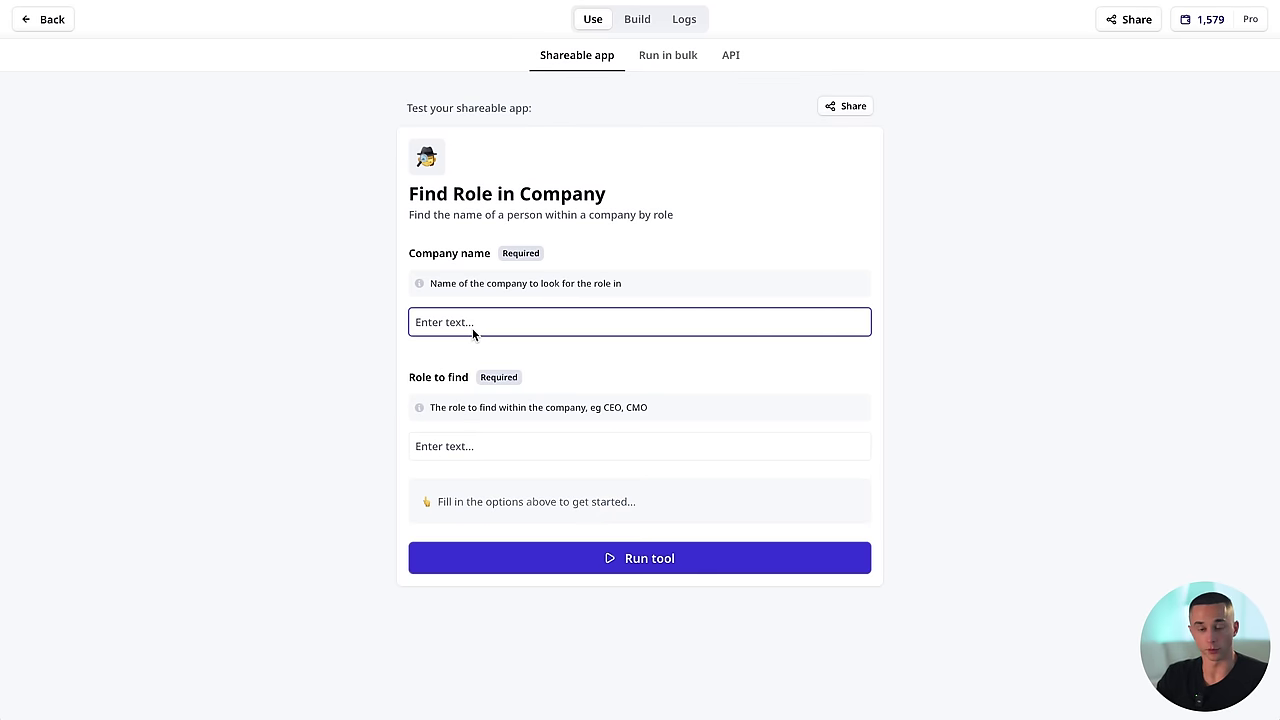
type("Voice")
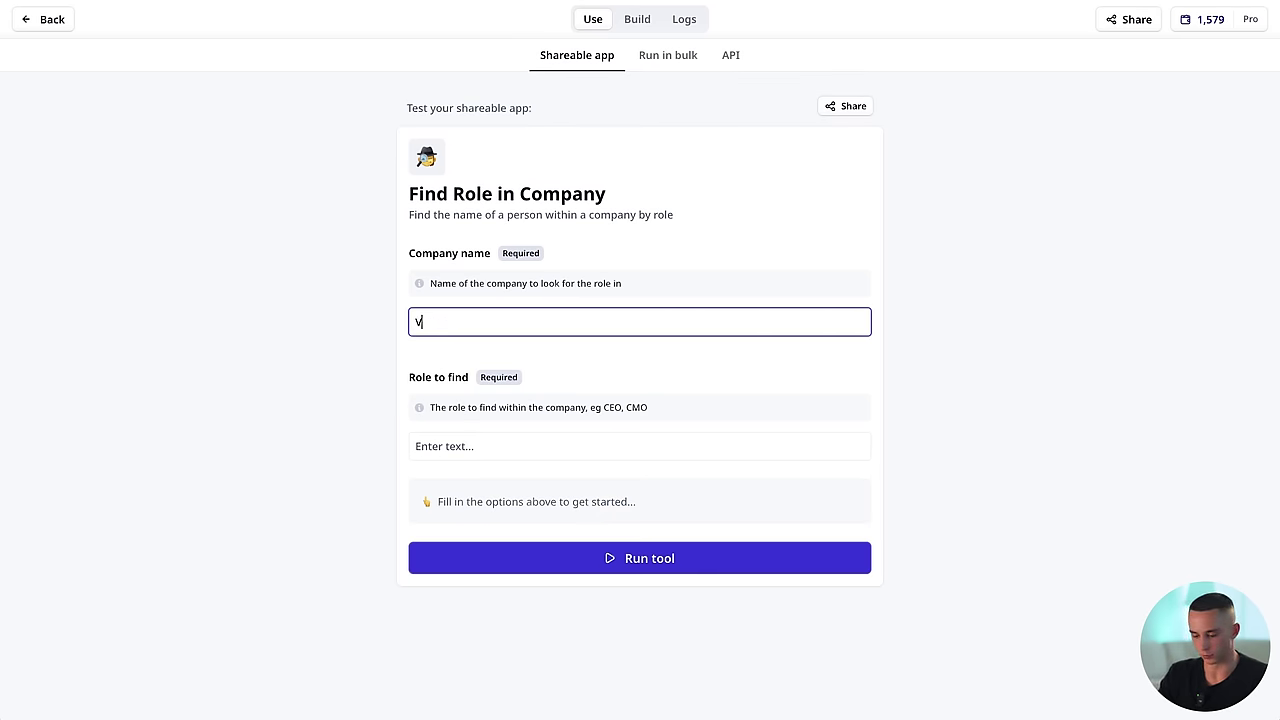
left_click(440, 446)
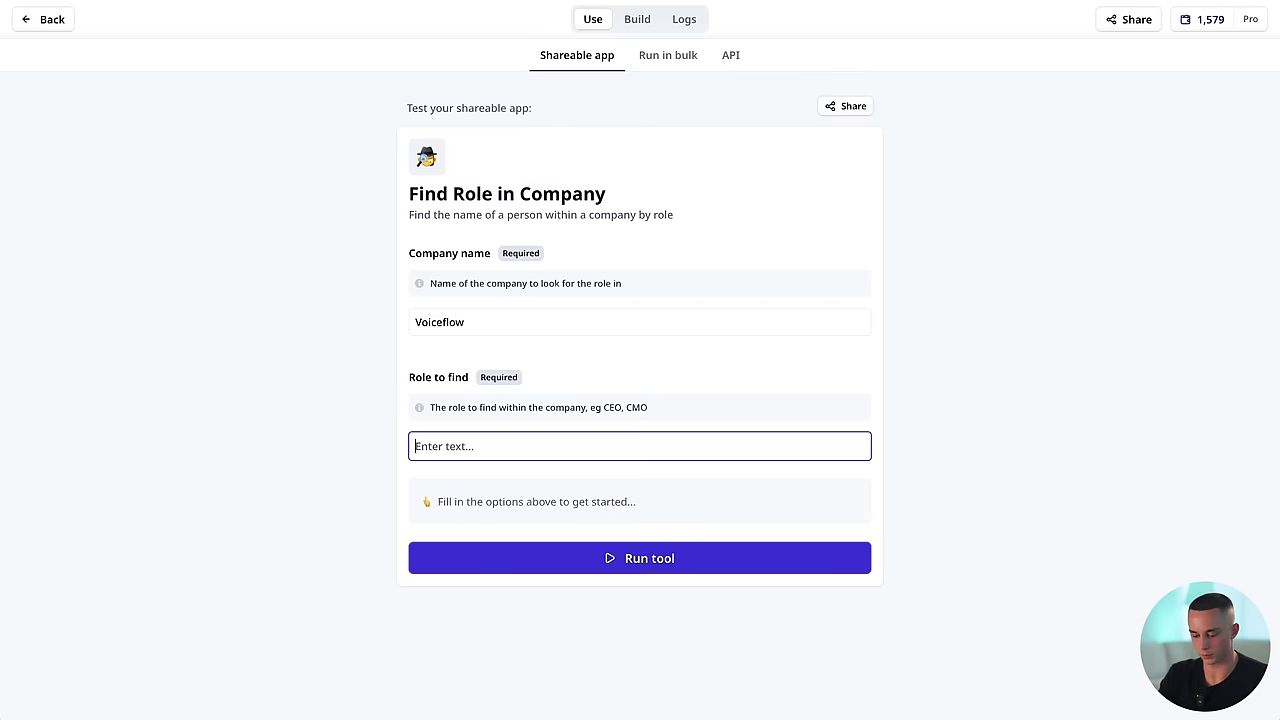
left_click(628, 572)
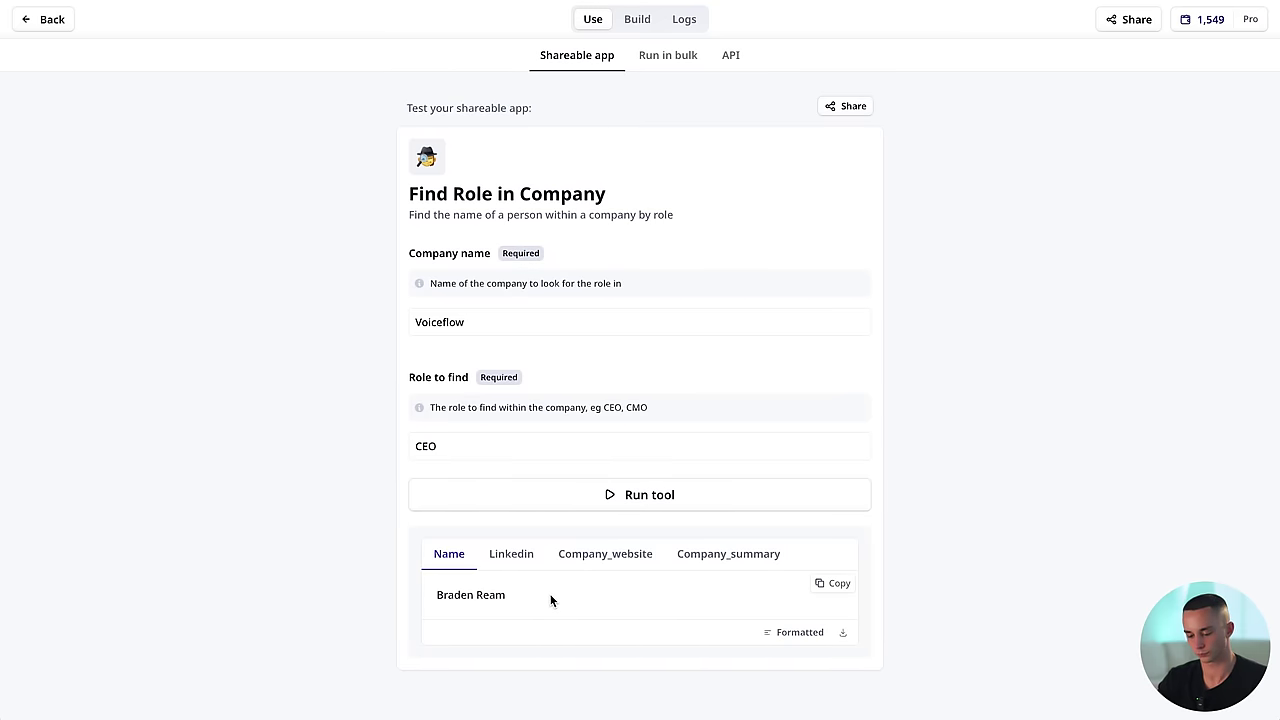
Step: Review the result's company website and company summary, then copy the LinkedIn profile URL that was found
left_click(510, 556)
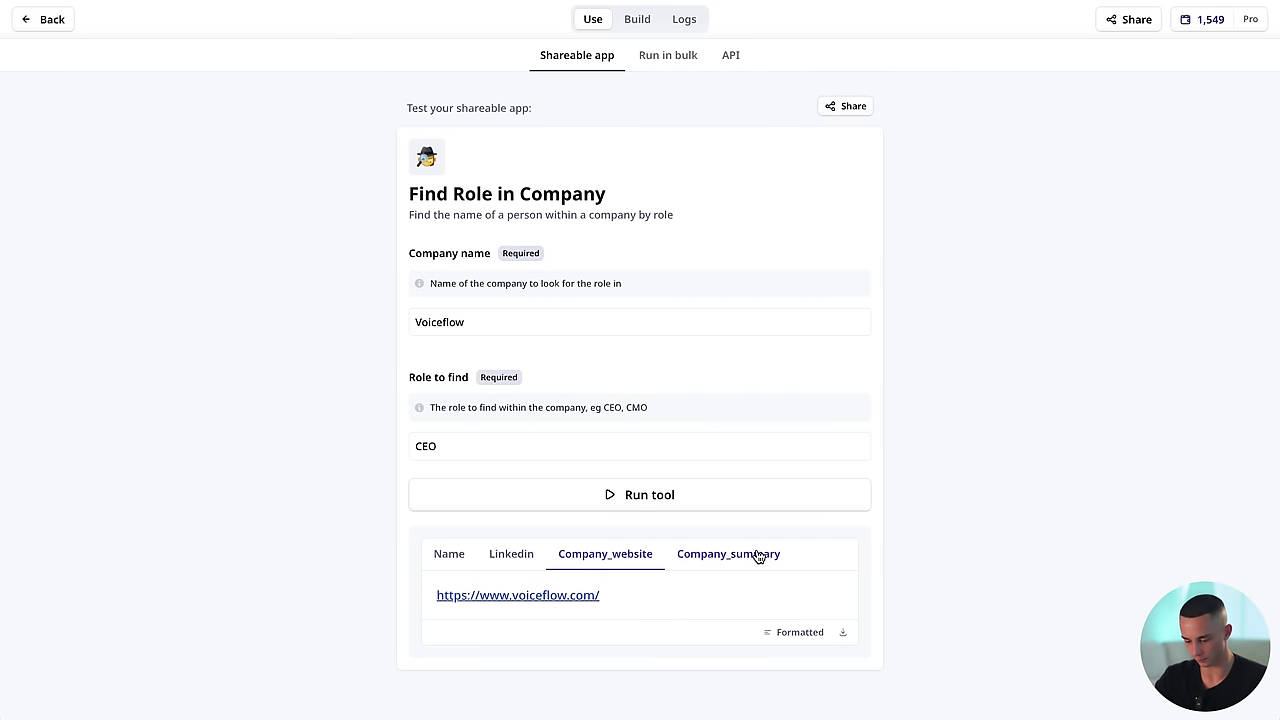
left_click(758, 555)
left_click(505, 557)
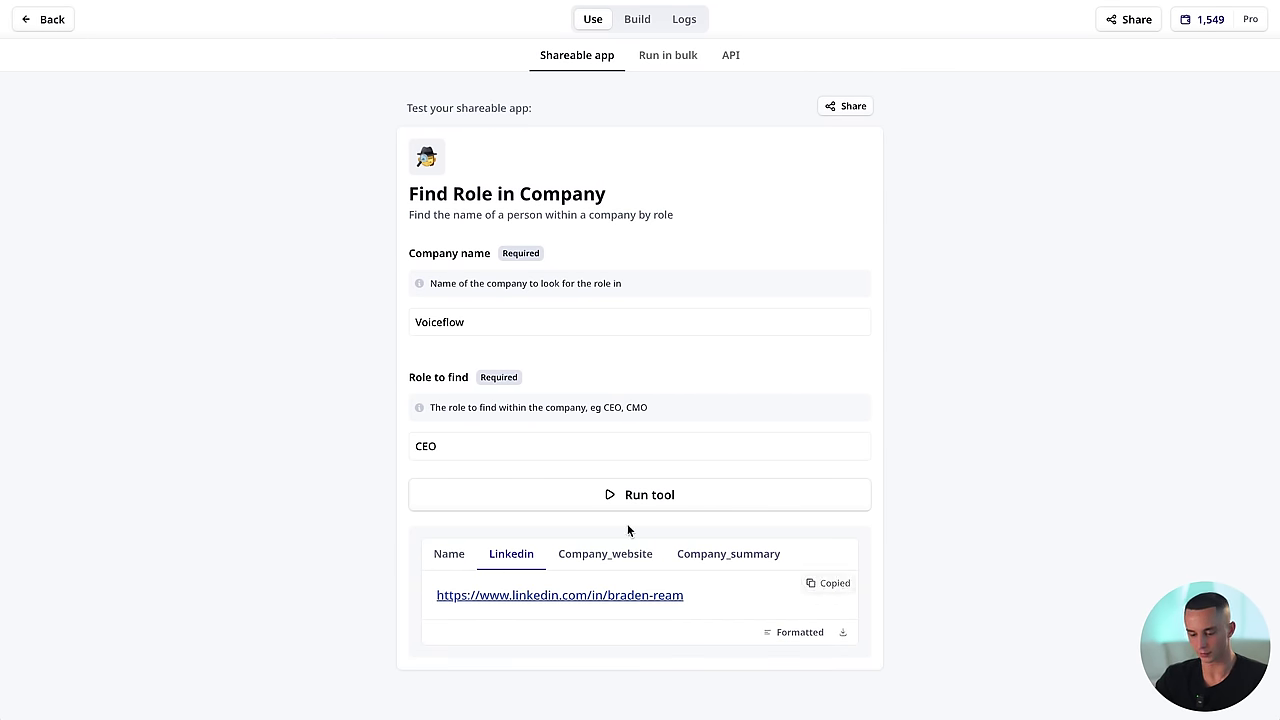
Step: Run the Generate Personalized LinkedIn Connection Message tool with the copied LinkedIn URL and the prospect's first name, and read the generated message
left_click(1090, 21)
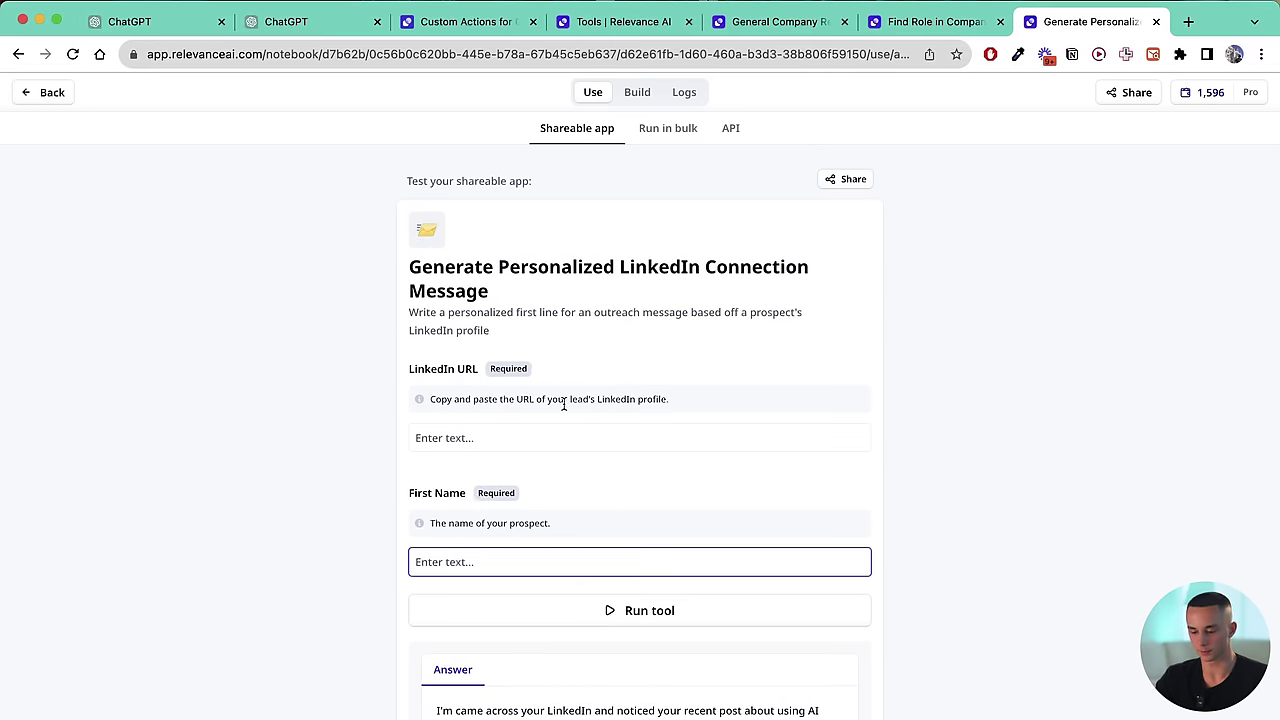
left_click(524, 404)
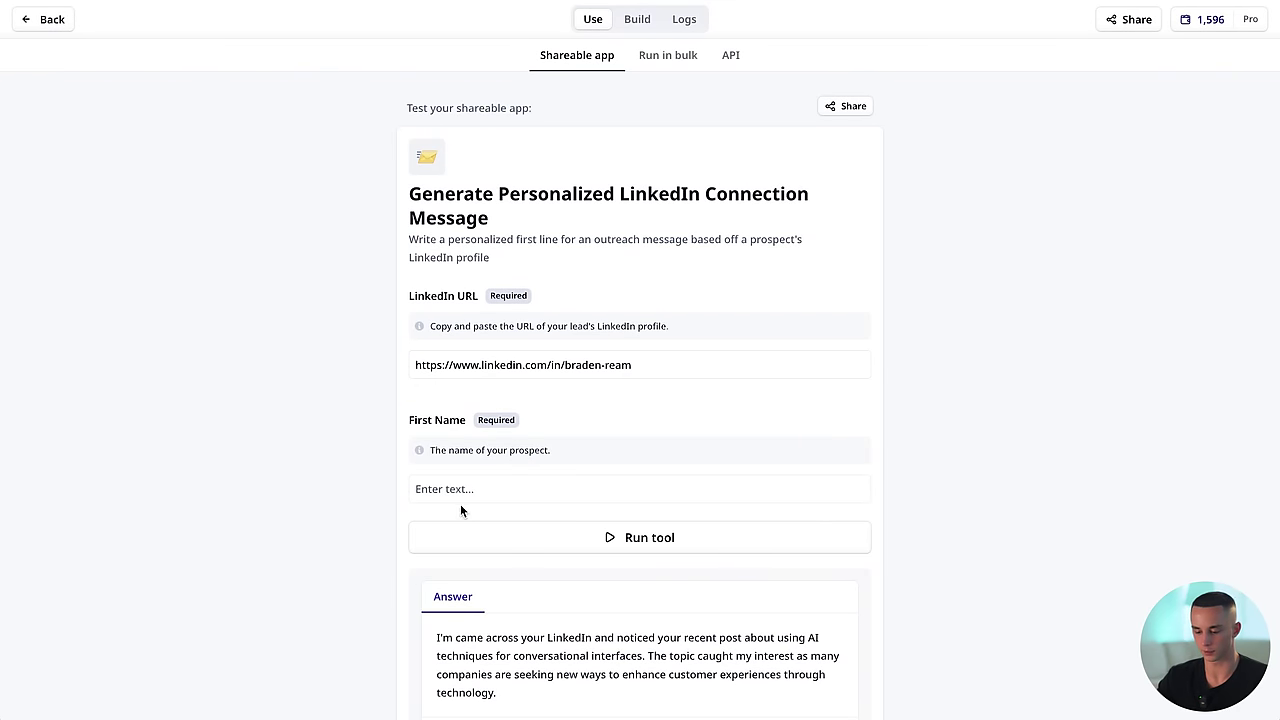
left_click(561, 538)
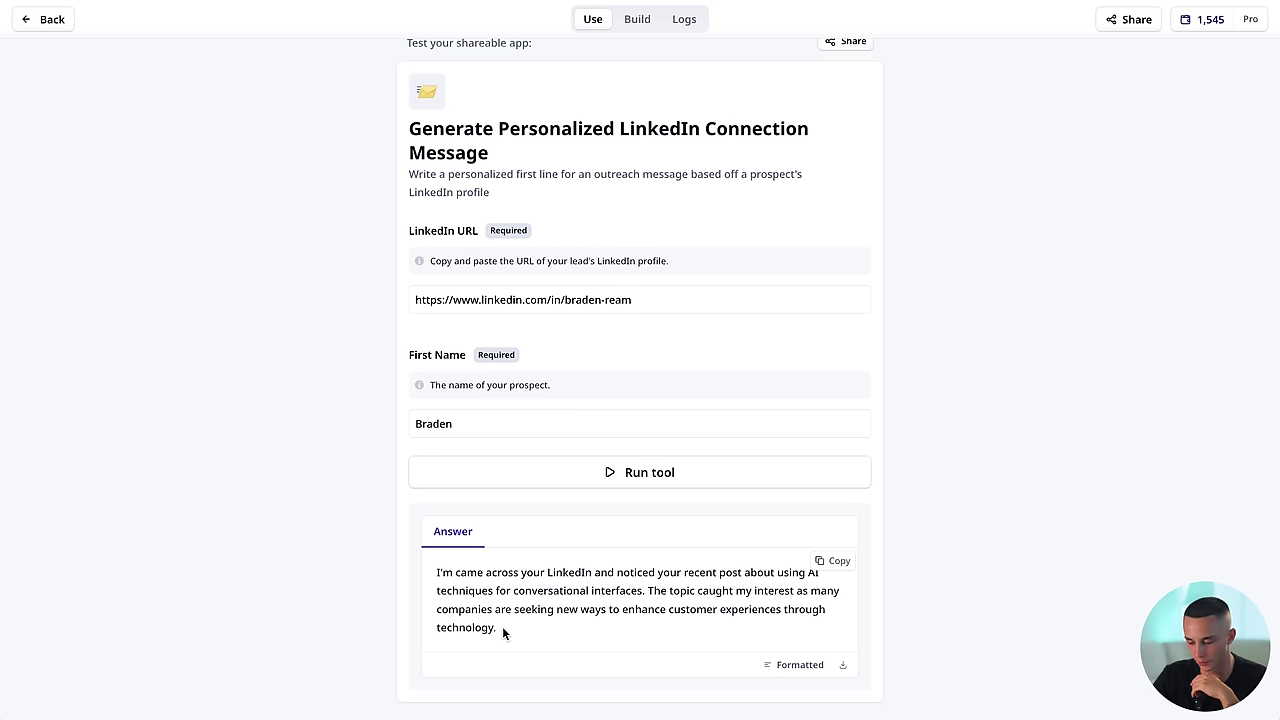
left_click_drag(502, 626, 423, 560)
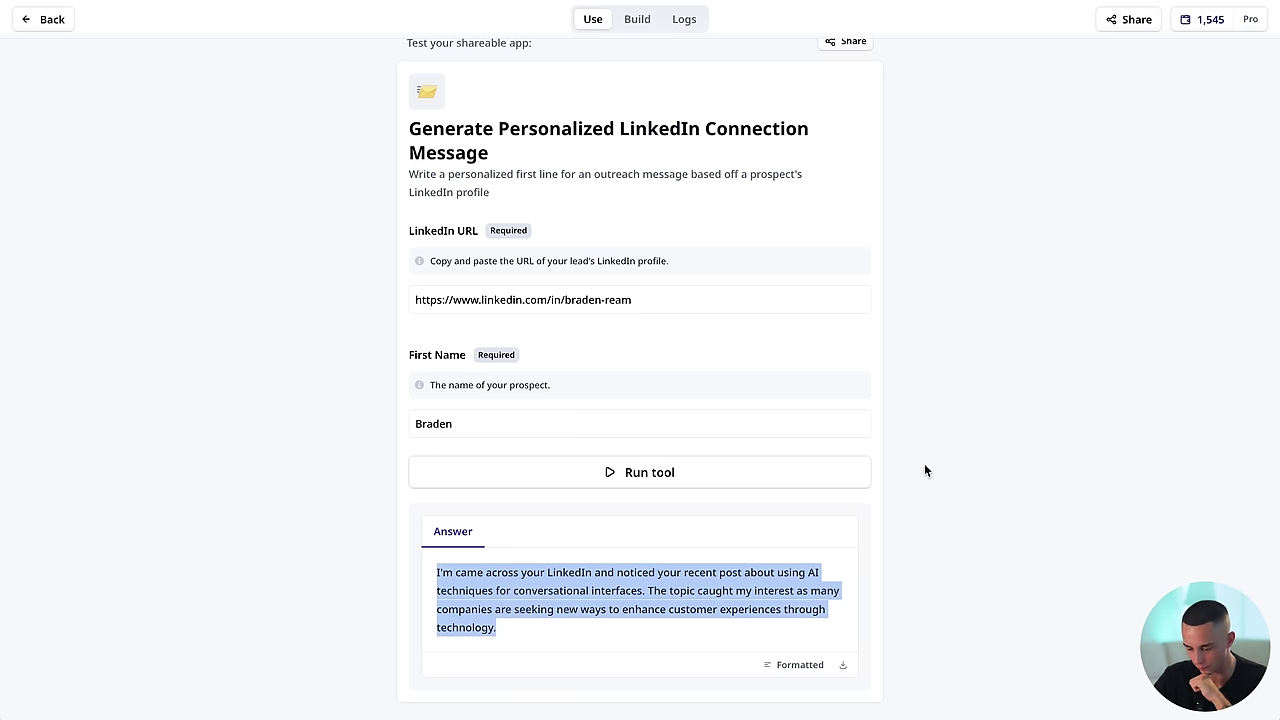
left_click(657, 600)
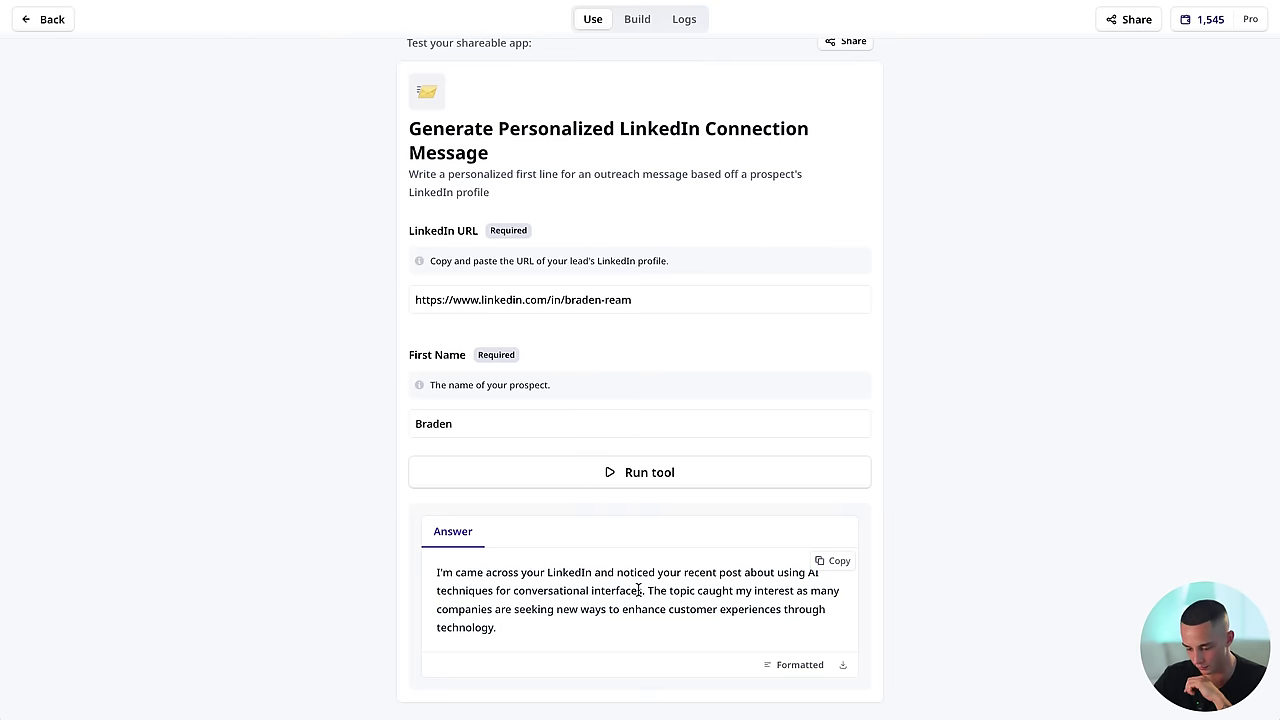
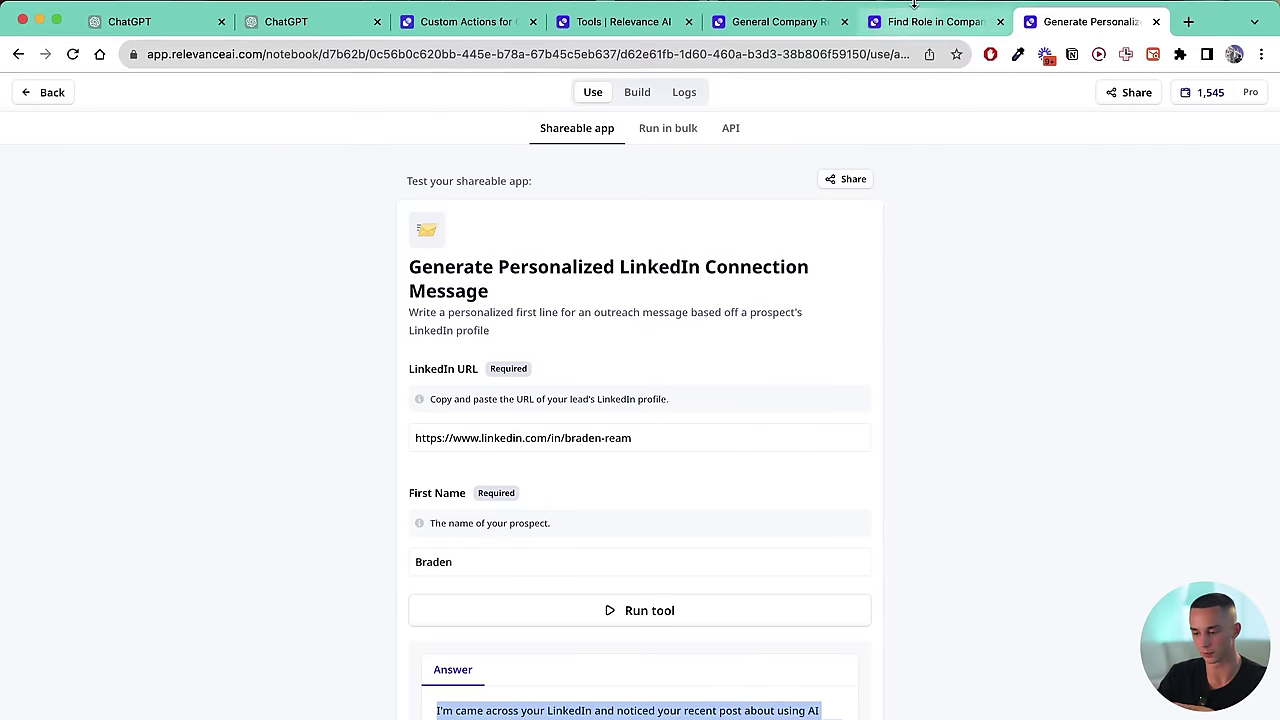
Step: Examine the prompt and system prompt of the first LLM step in the General Company Research from Company URL tool's build view
left_click(935, 21)
left_click(765, 22)
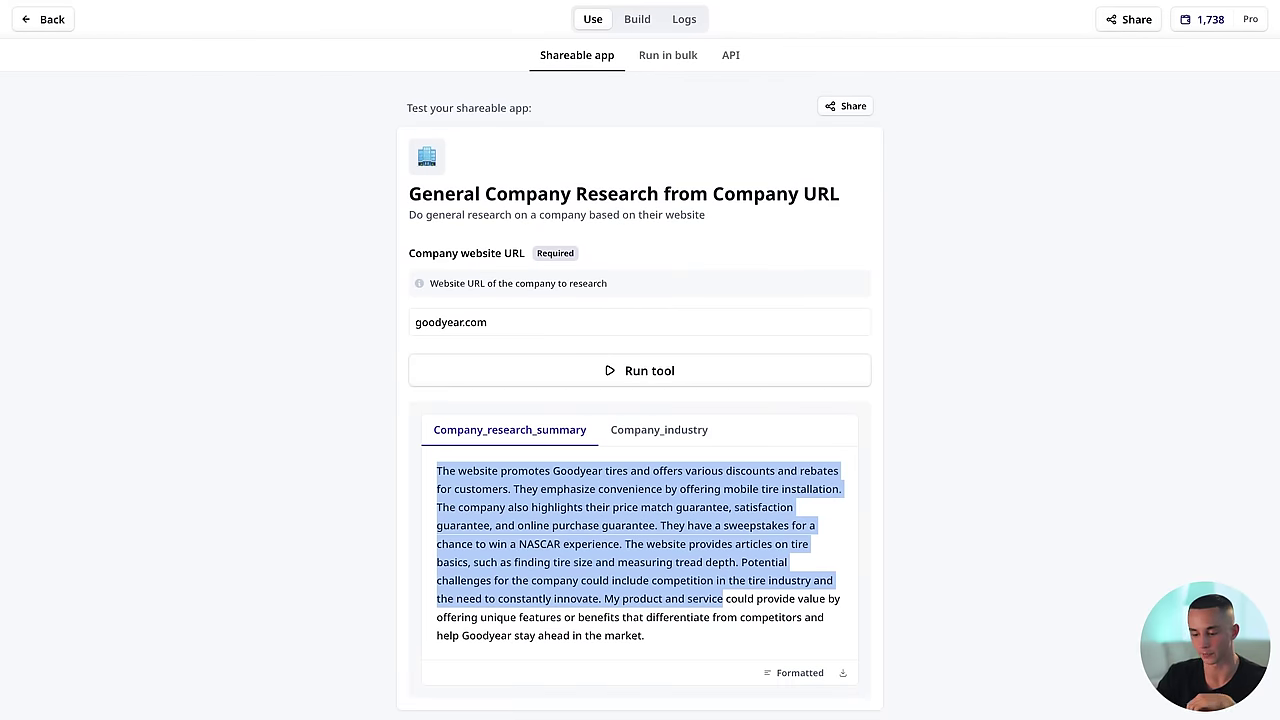
left_click(638, 22)
scroll(829, 297, "down", 6)
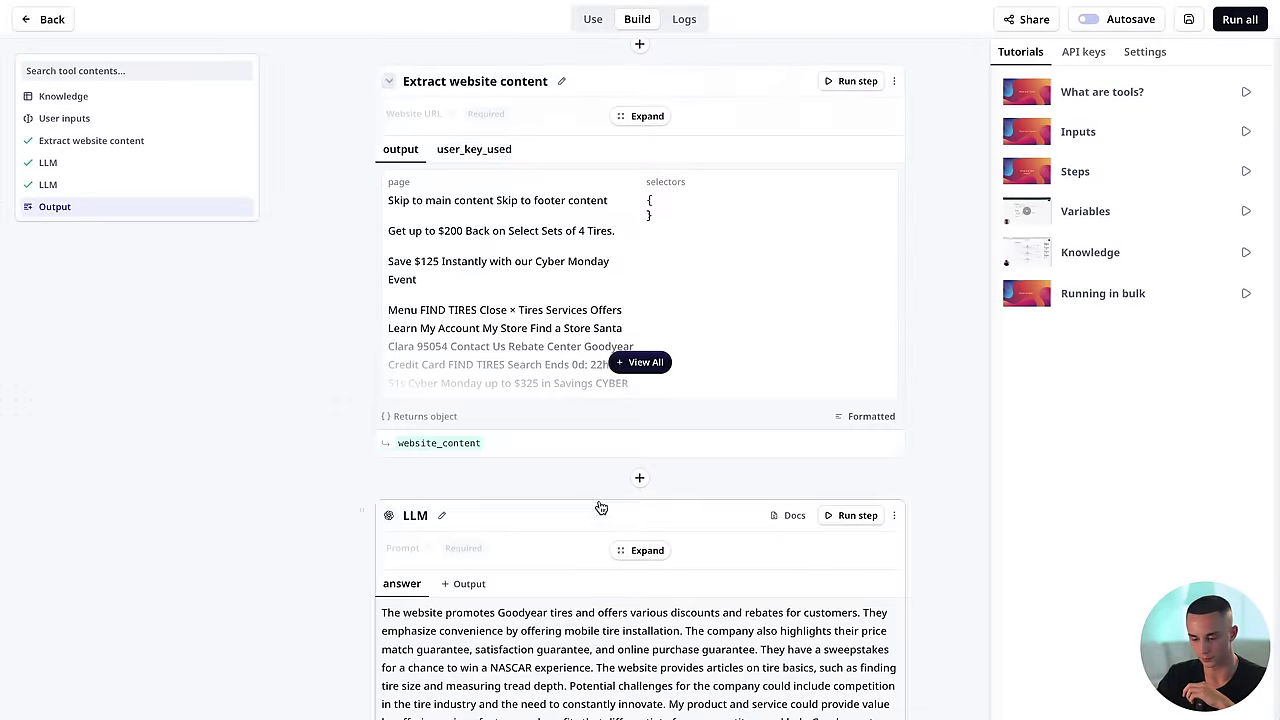
scroll(669, 375, "down", 4)
left_click(680, 109)
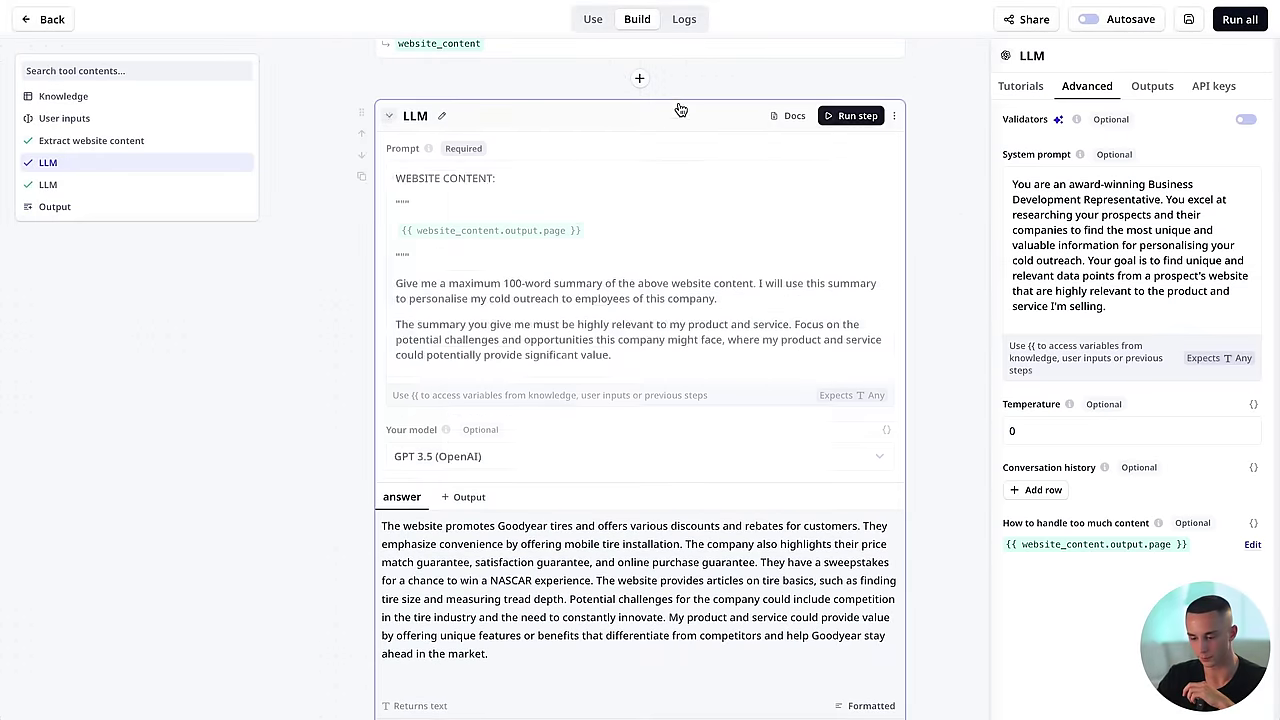
scroll(560, 272, "down", 1)
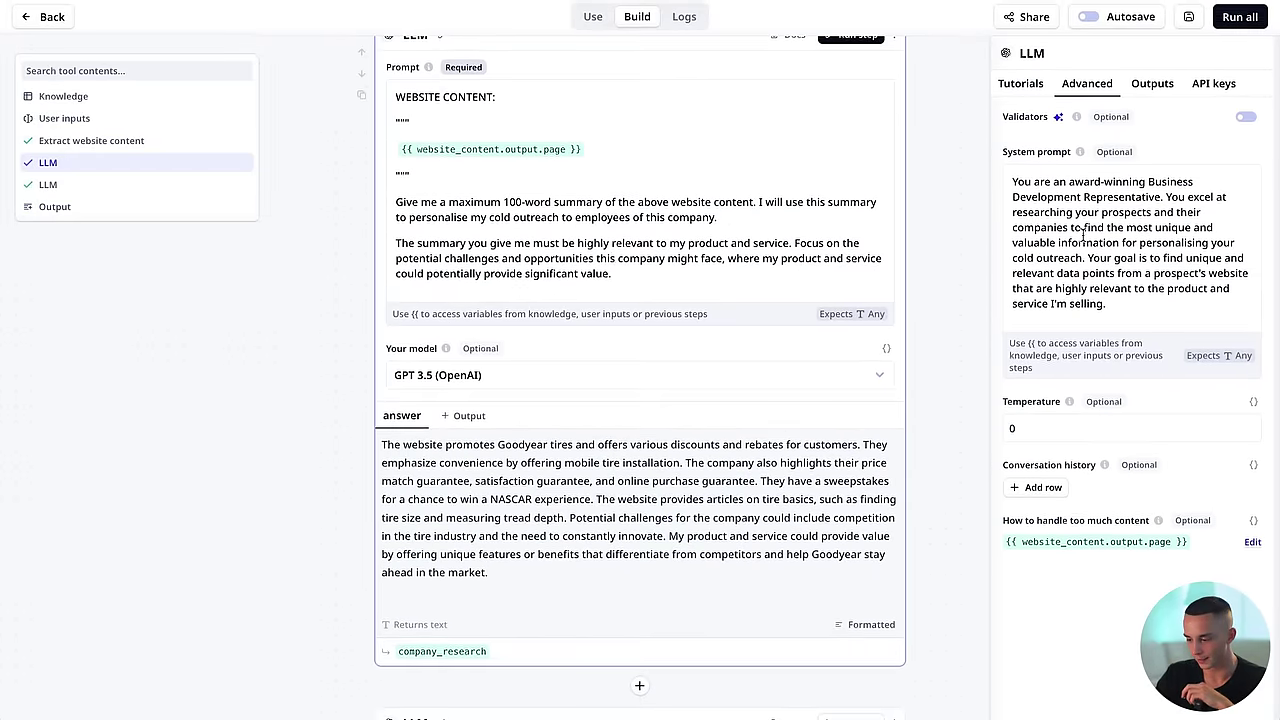
left_click_drag(1127, 312, 998, 195)
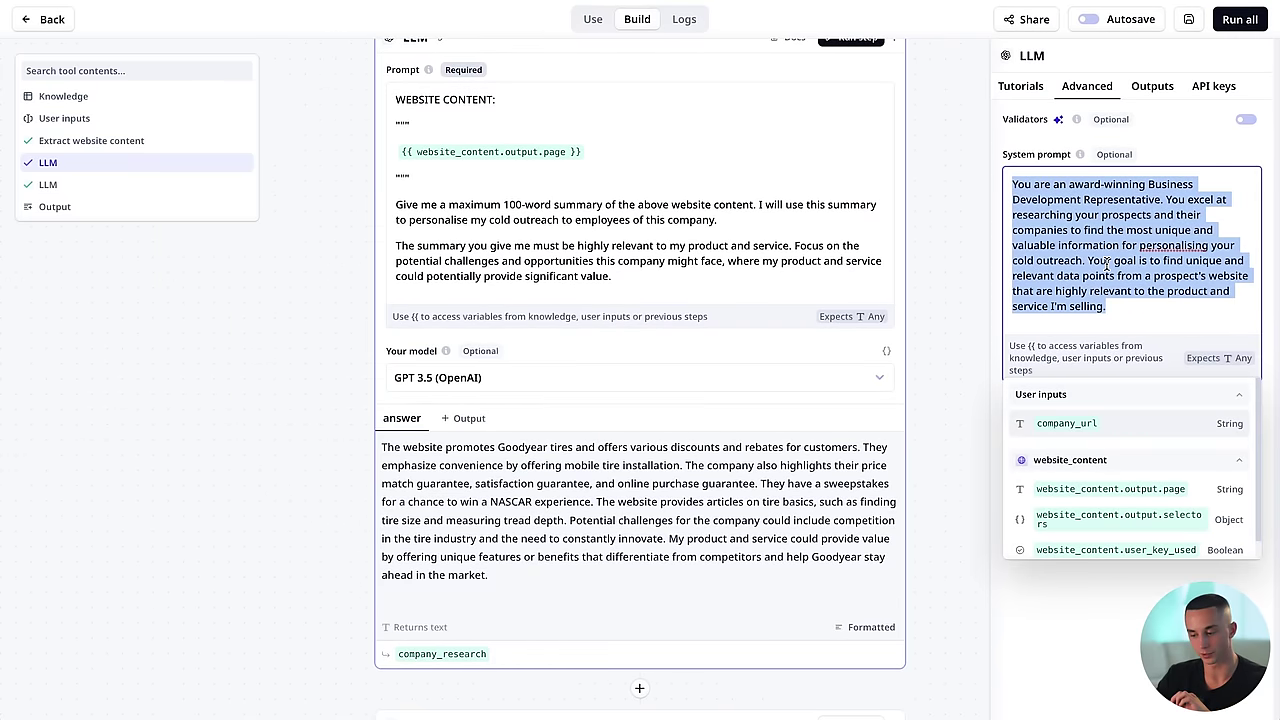
scroll(640, 300, "up", 1)
left_click(610, 287)
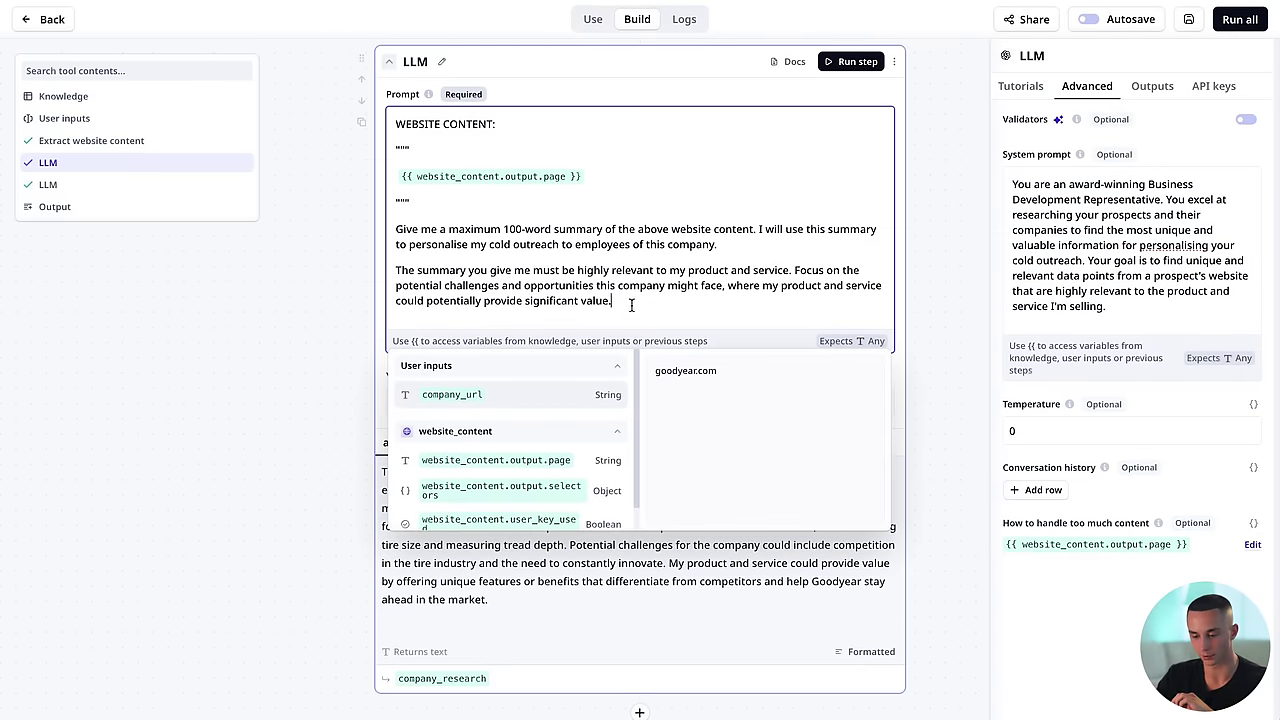
key("ctrl+a")
left_click(905, 275)
Step: Expand the second LLM step of the company research tool and examine its industry identification prompt and system prompt
scroll(910, 285, "down", 10)
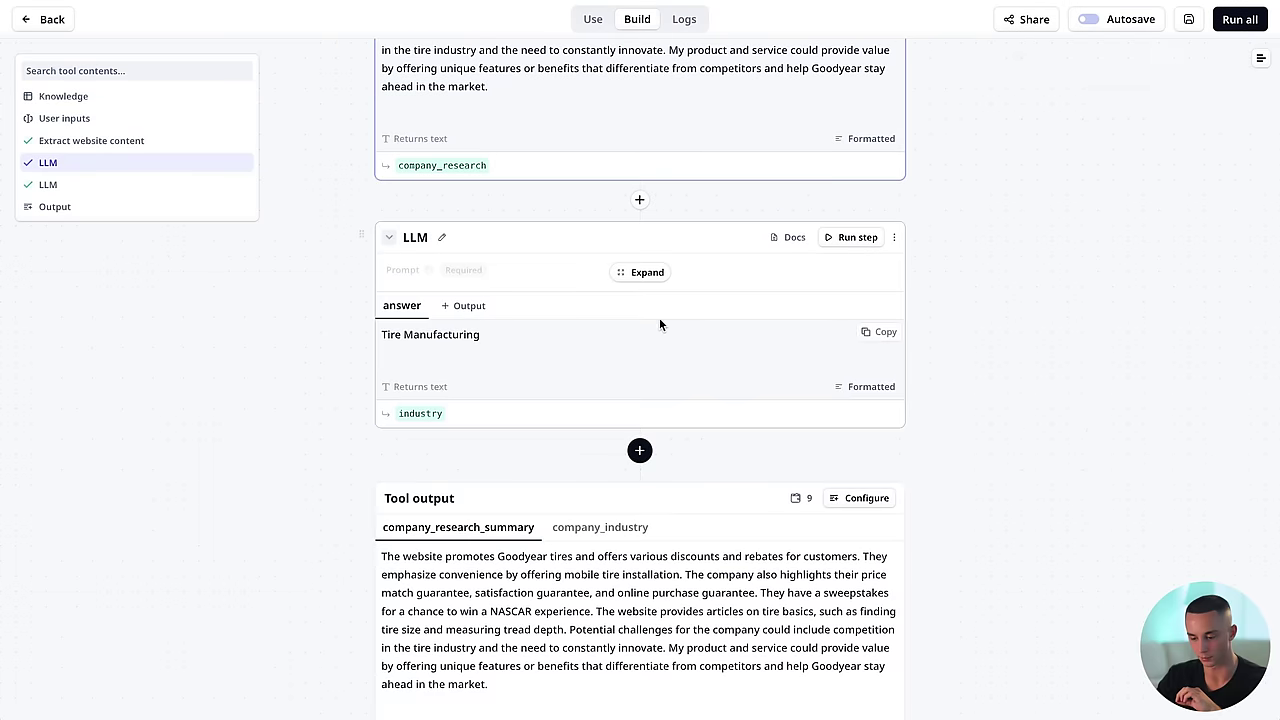
left_click(749, 288)
scroll(749, 300, "down", 2)
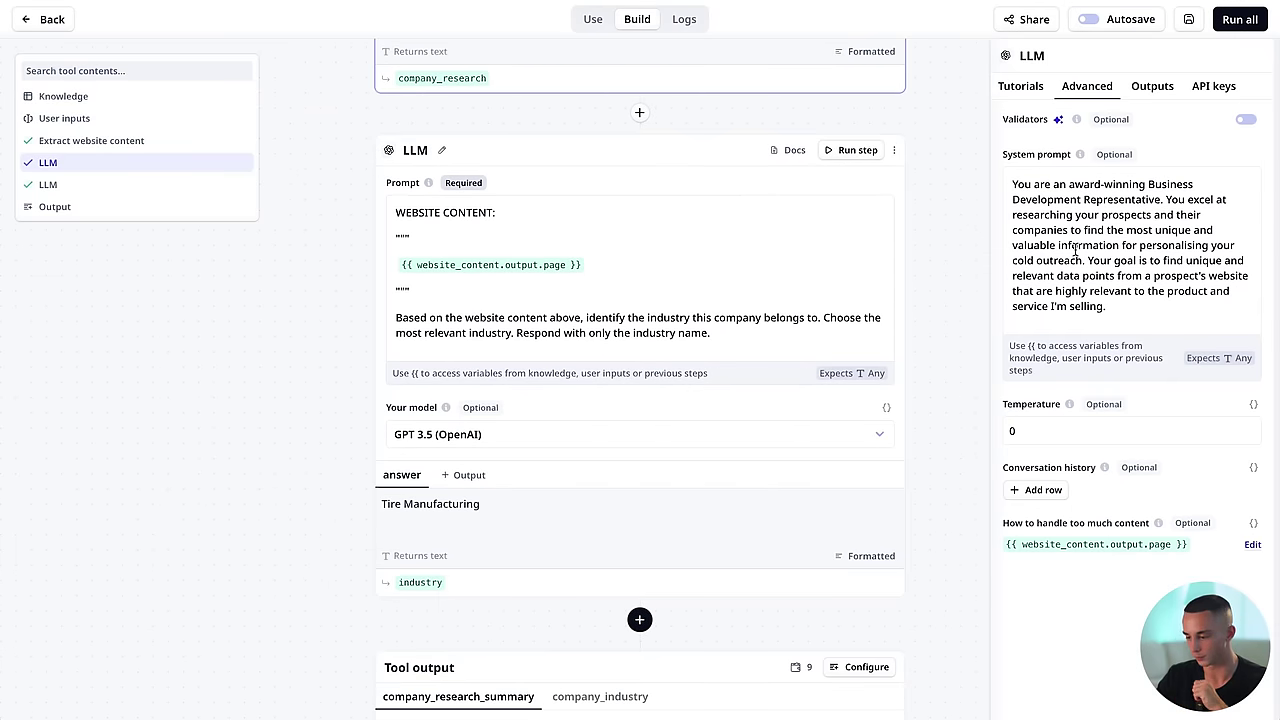
left_click(1104, 268)
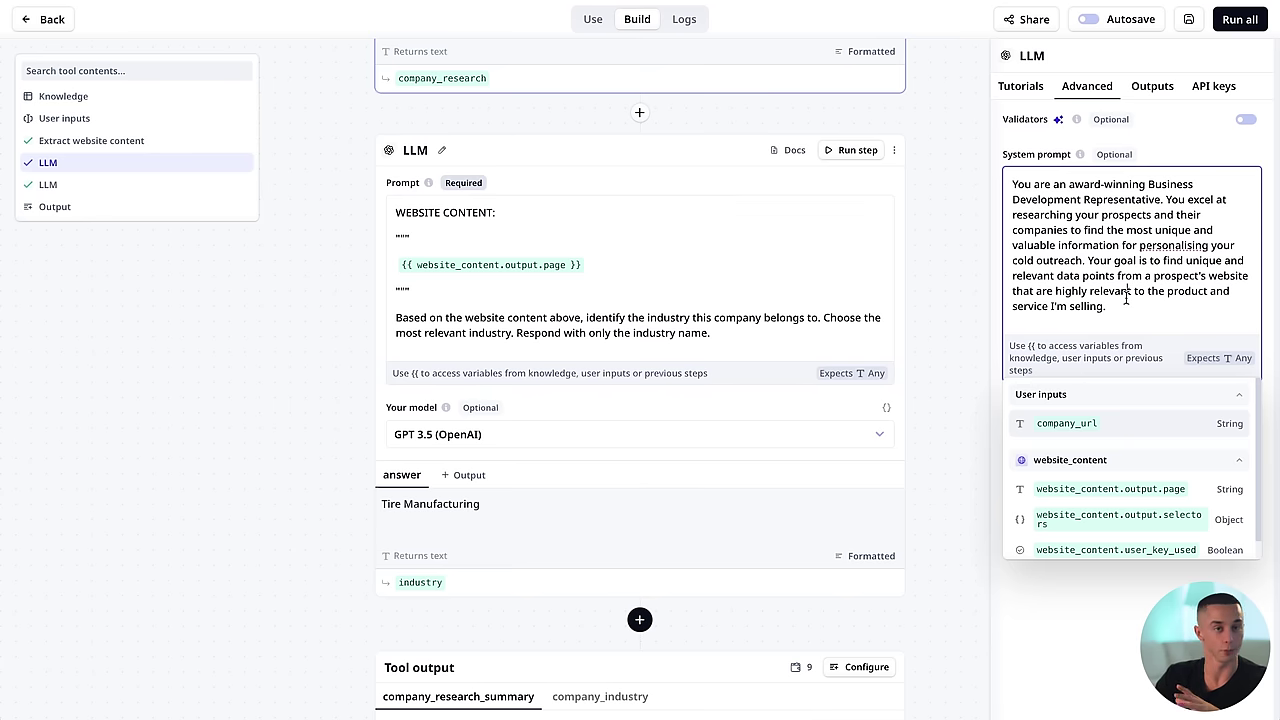
Step: Examine the inputs, LLM steps and system prompt in the build view of the Generate Personalized LinkedIn Connection Message tool
mouse_move(860, 2)
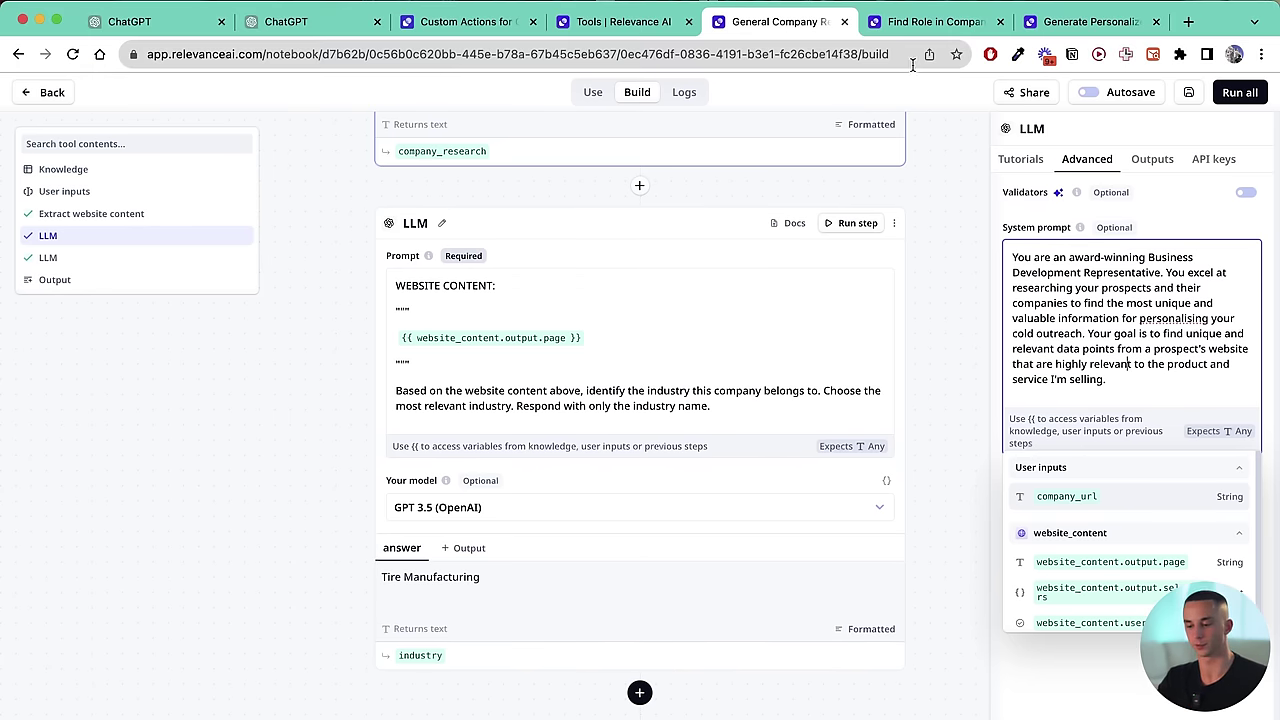
left_click(1090, 21)
left_click(637, 19)
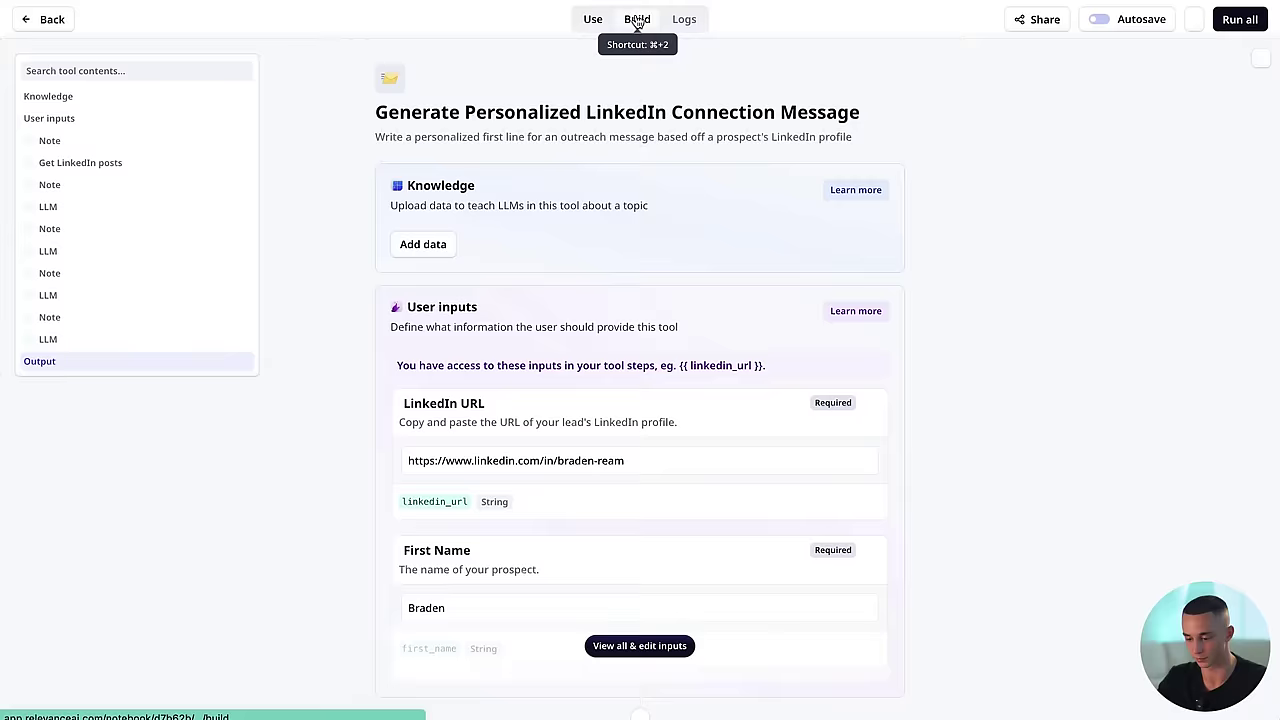
scroll(786, 324, "down", 3)
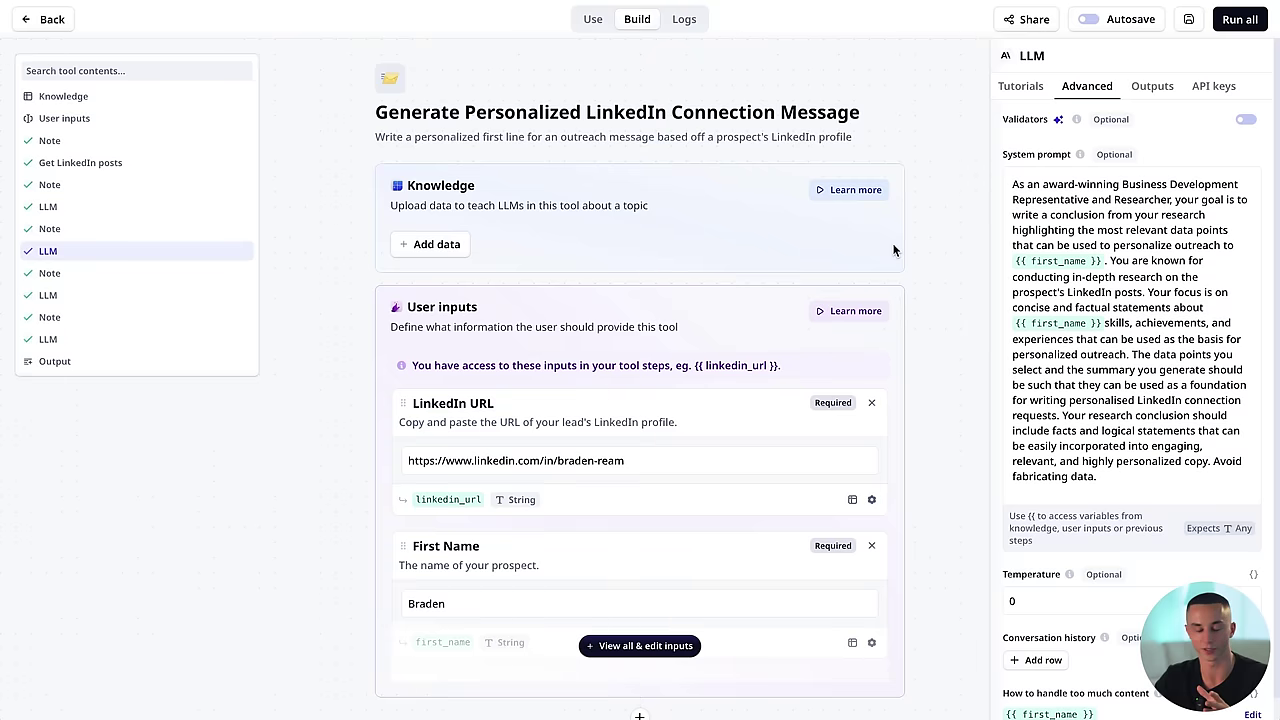
scroll(894, 250, "down", 6)
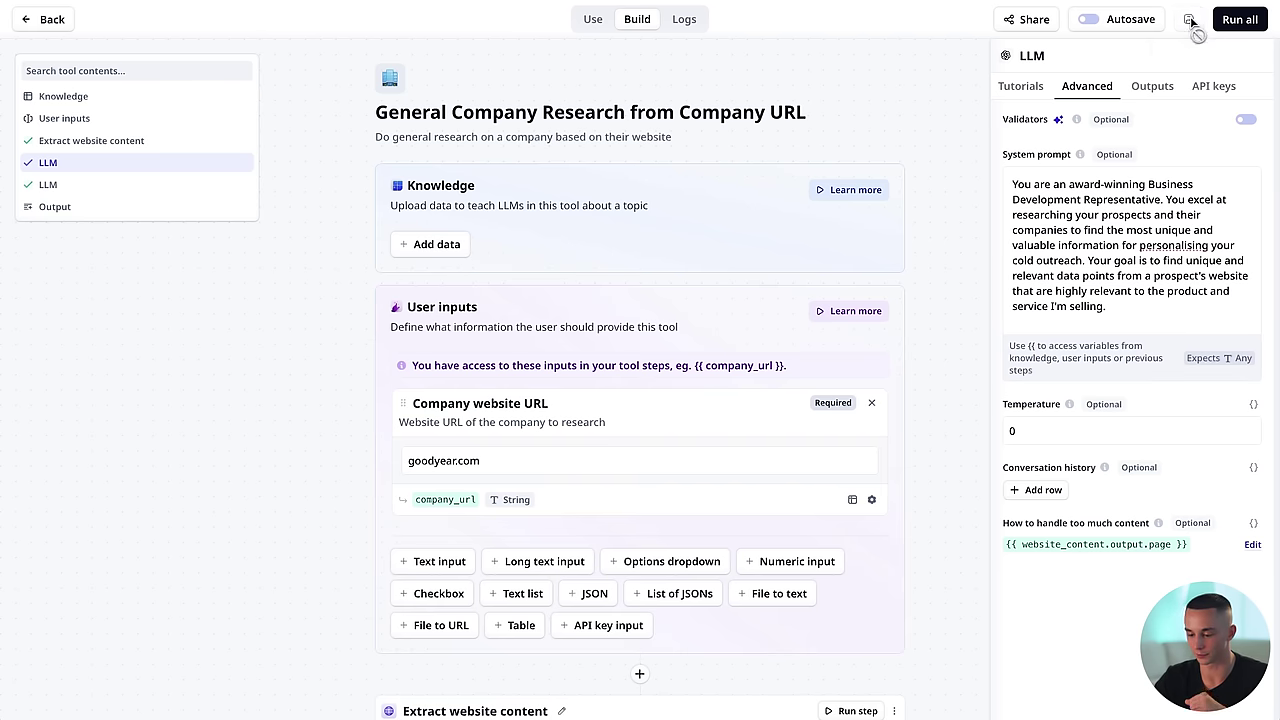
left_click(920, 28)
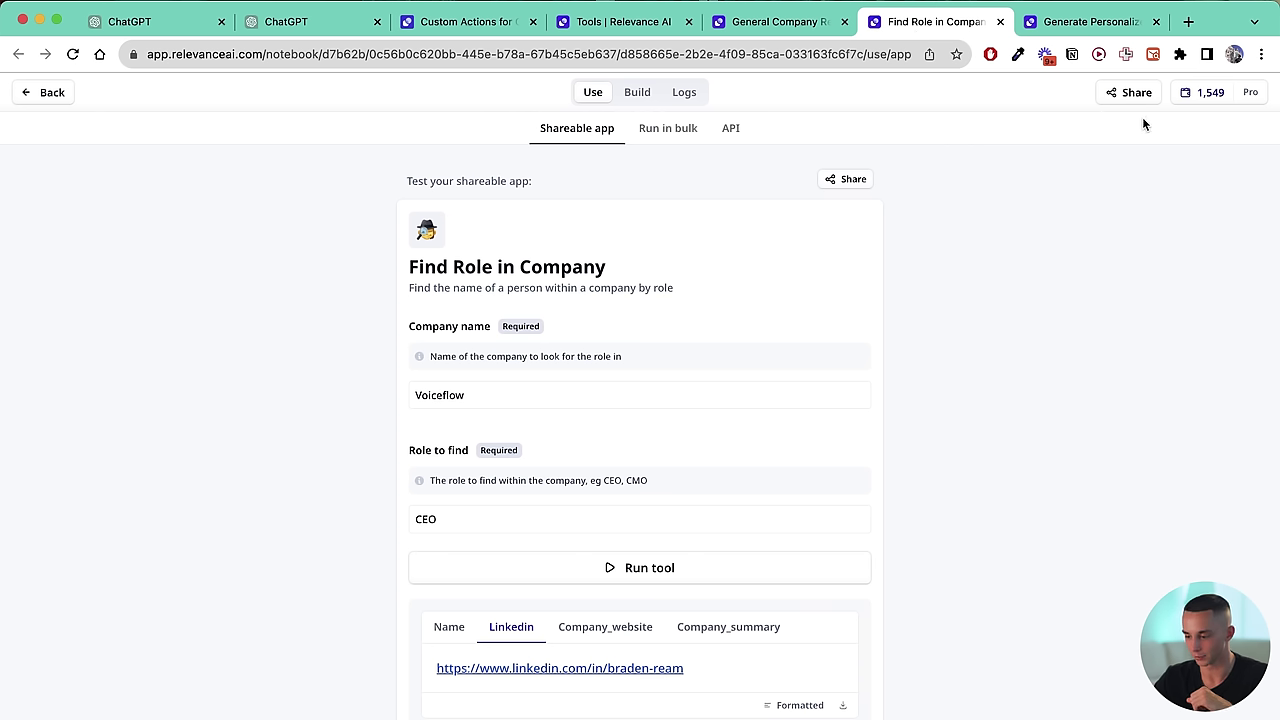
left_click(1047, 30)
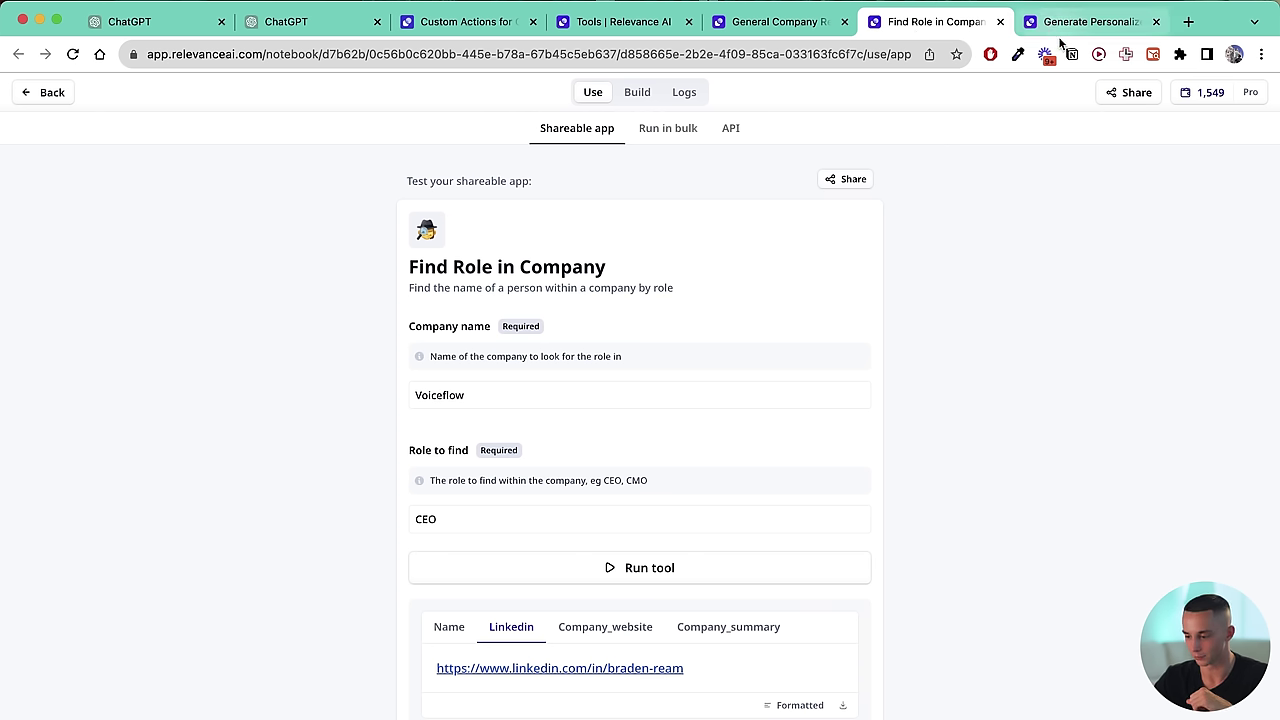
Step: Start a GPT custom actions schema with General Company Research from Company URL, Find Role in Company and Generate Personalized LinkedIn Connection Message selected
left_click(618, 22)
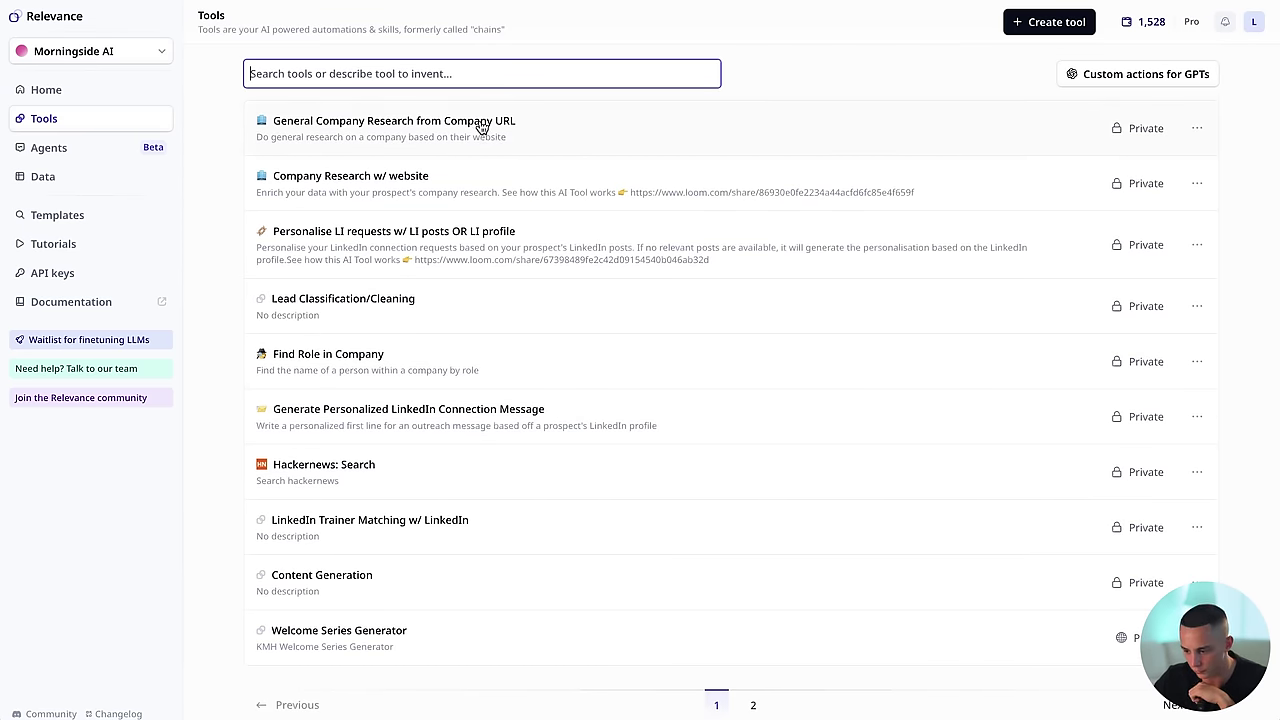
left_click(1137, 73)
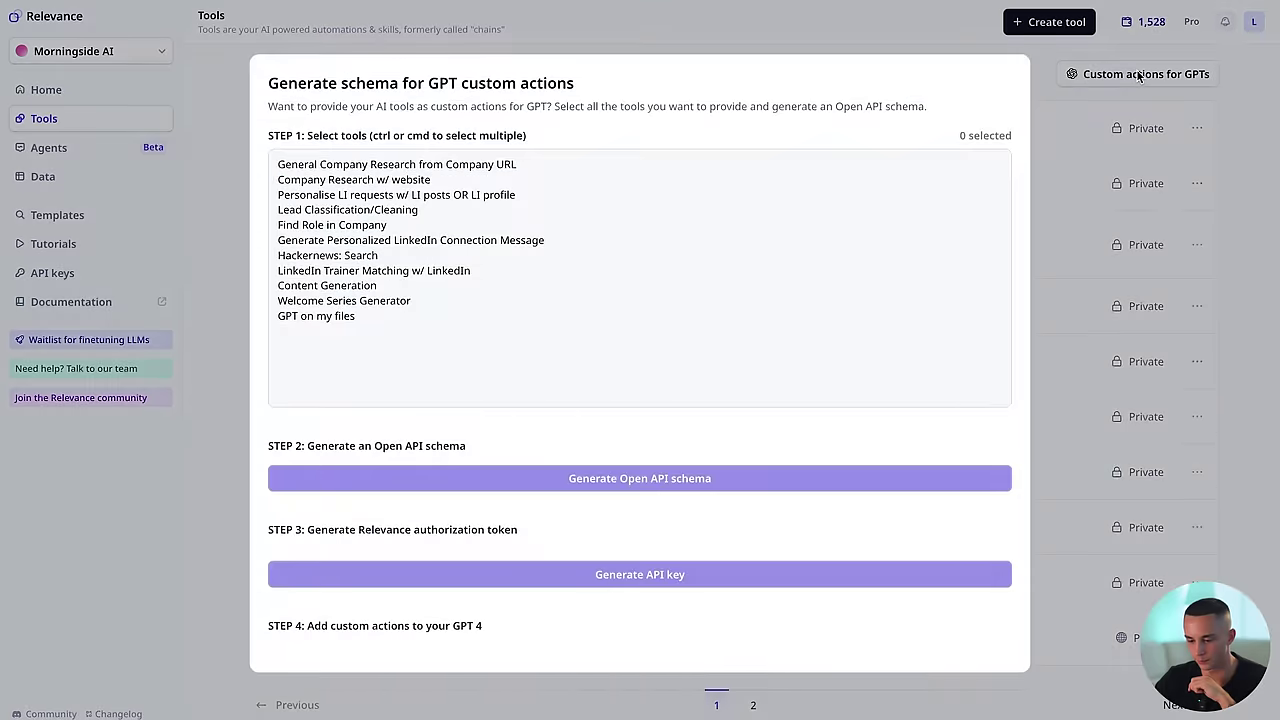
left_click(367, 166)
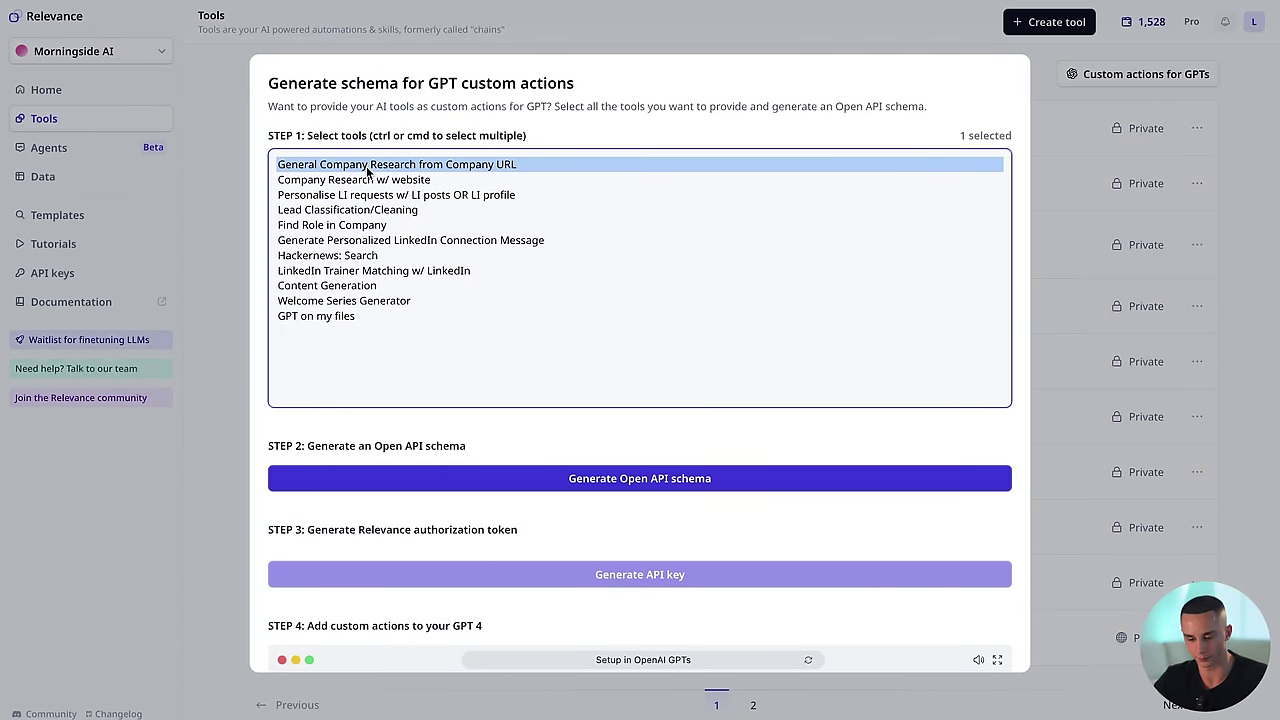
left_click(367, 226, "super")
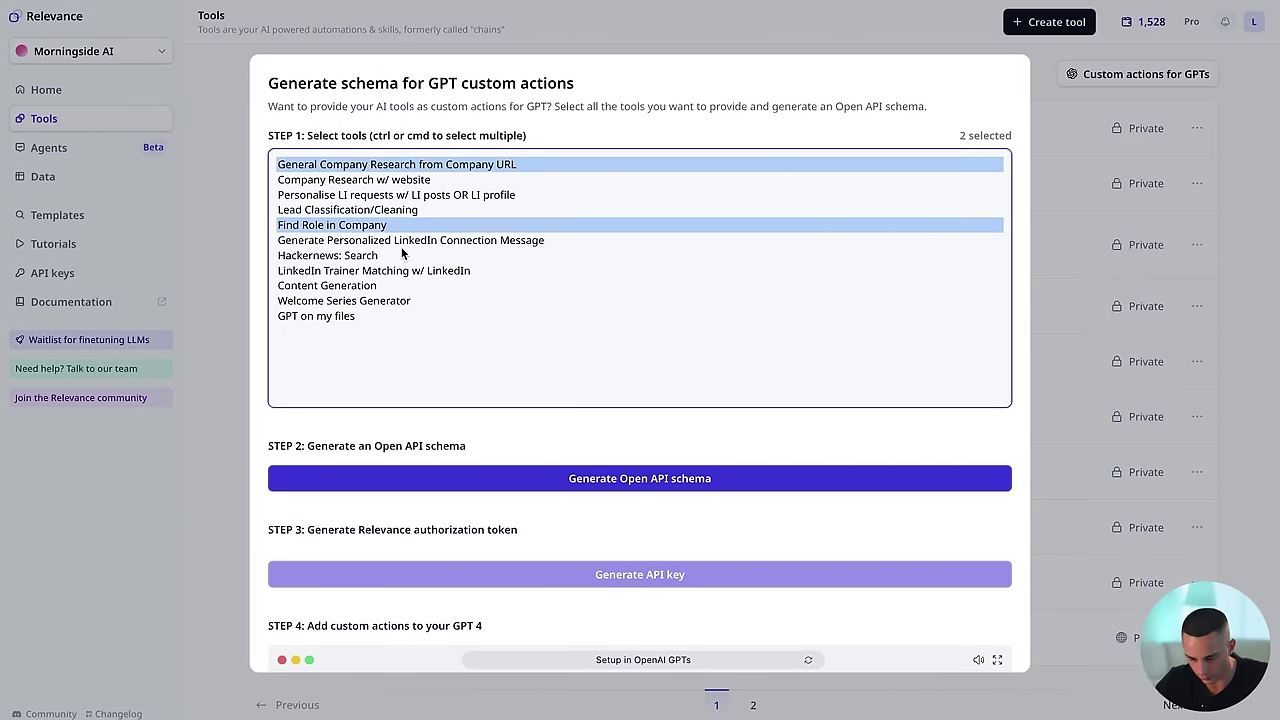
left_click(399, 245, "super")
Step: Generate the Open API schema for the three selected tools
scroll(608, 494, "down", 1)
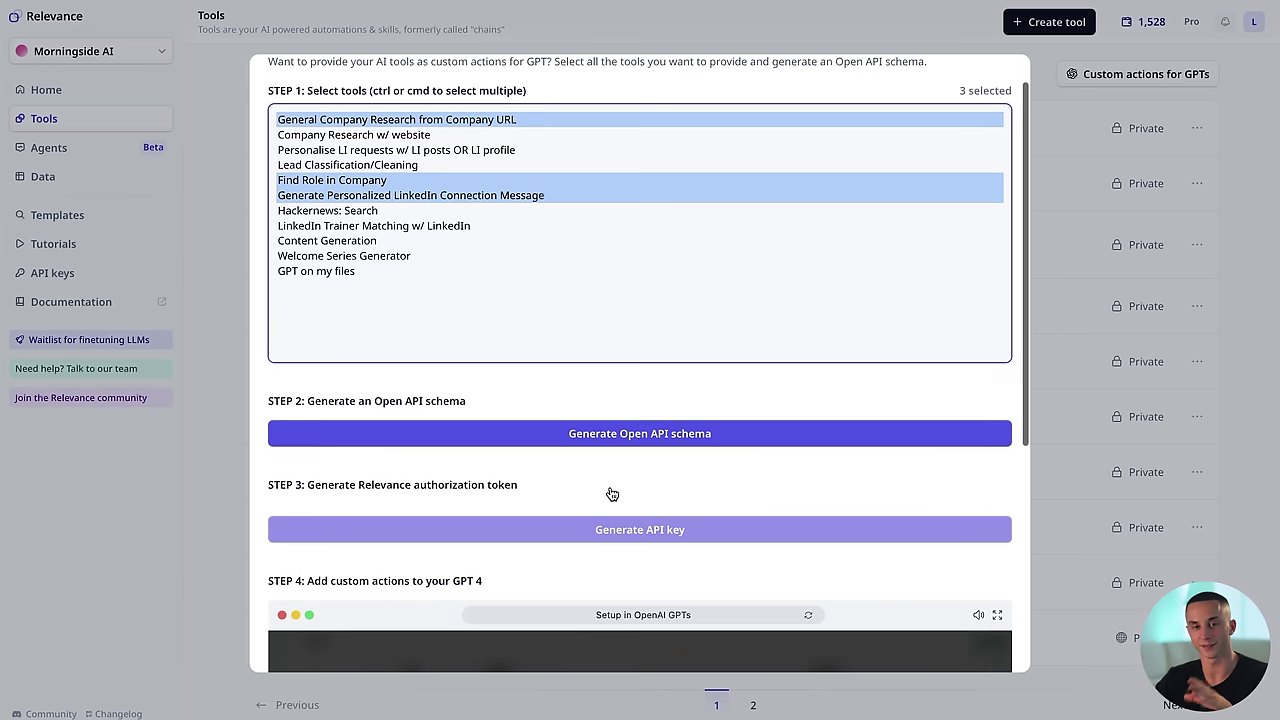
scroll(612, 494, "up", 1)
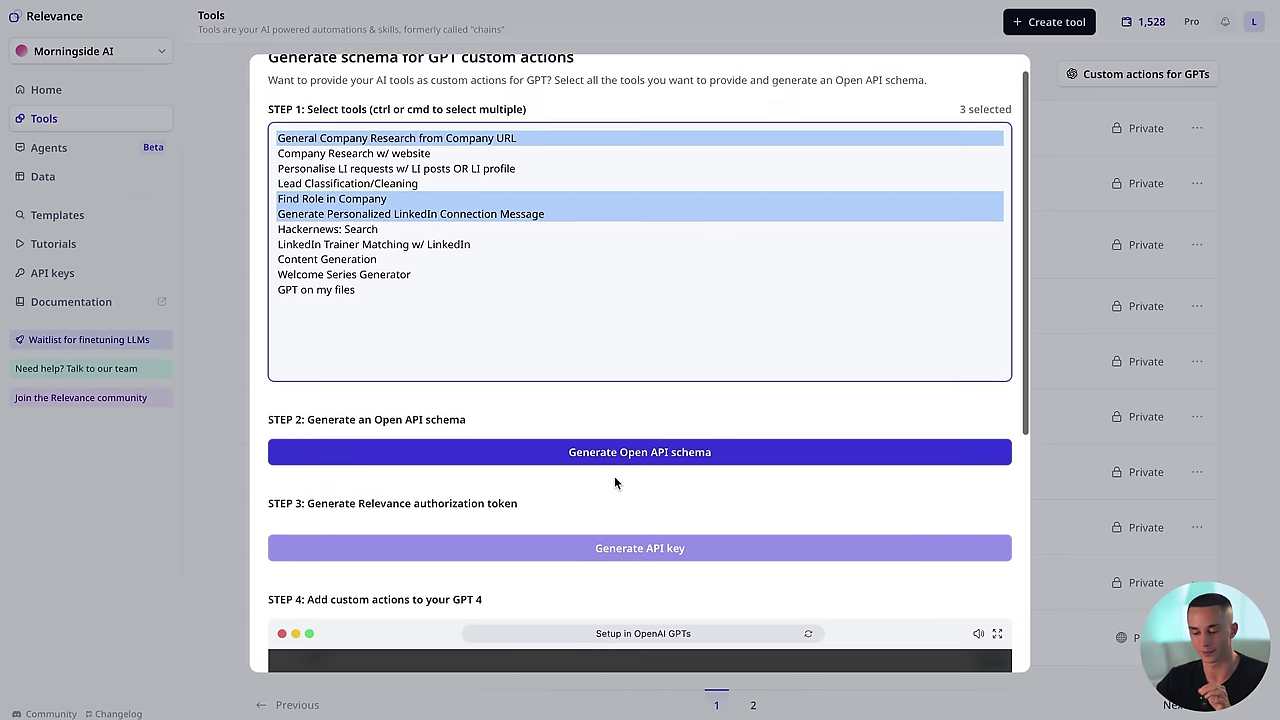
left_click(620, 472)
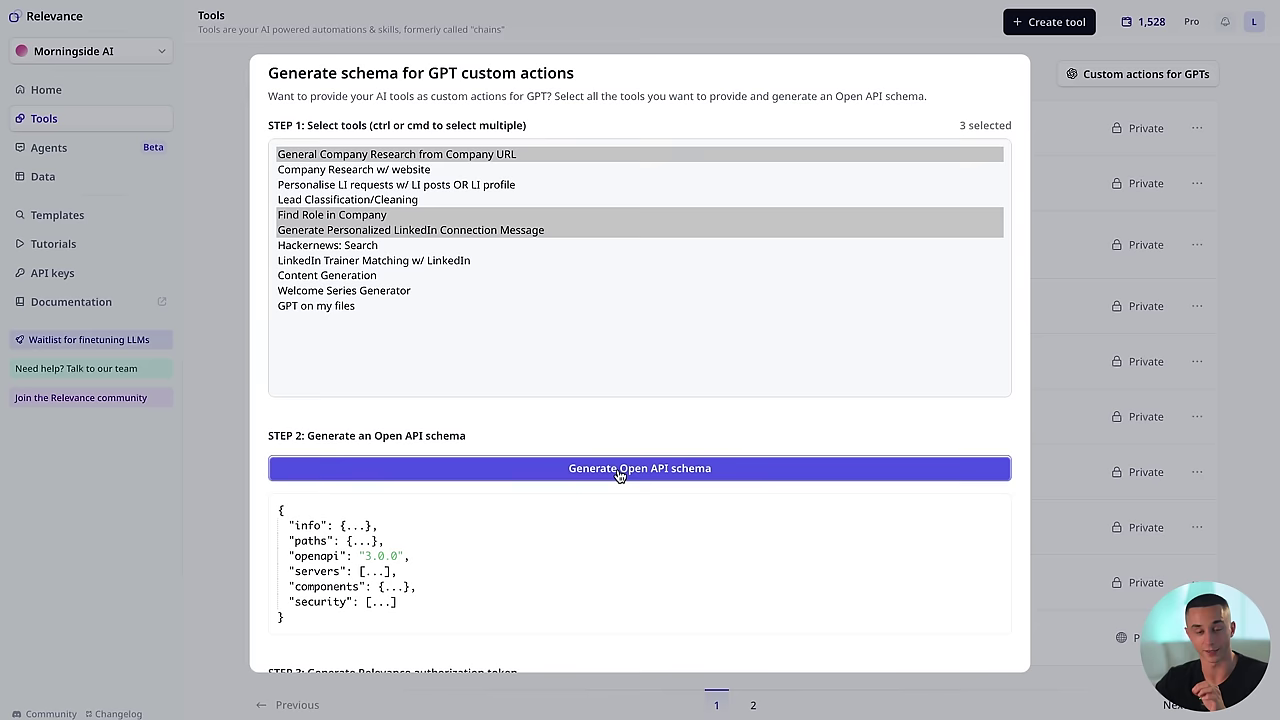
scroll(620, 598, "down", 1)
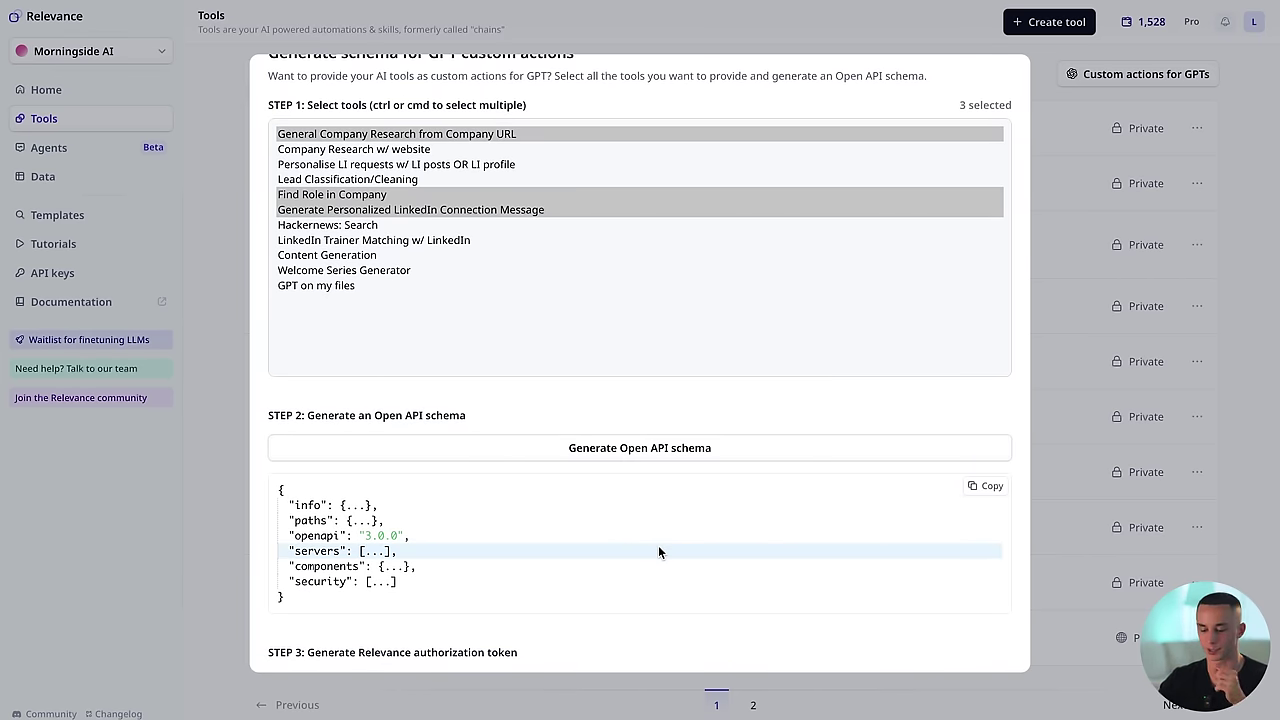
Step: Review the tool selection, Open API schema, authorization token and GPT setup sections of the custom actions dialog
scroll(658, 545, "down", 5)
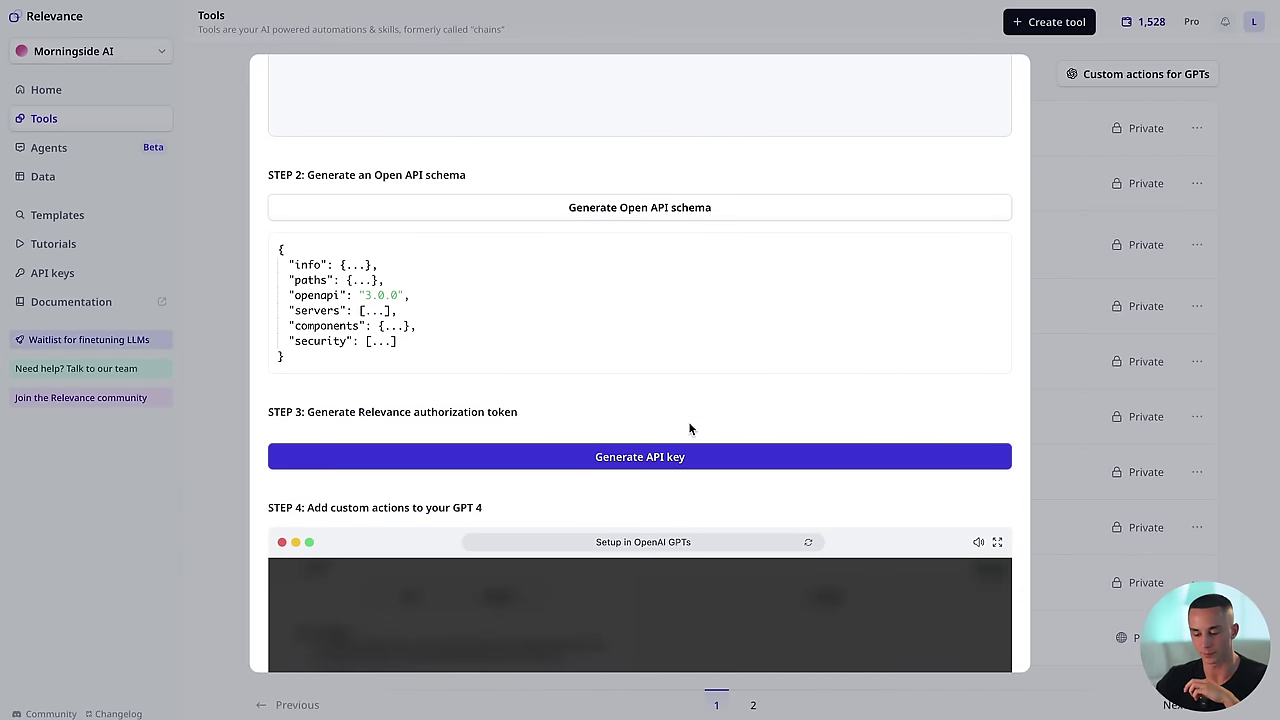
scroll(687, 428, "down", 2)
scroll(685, 428, "up", 8)
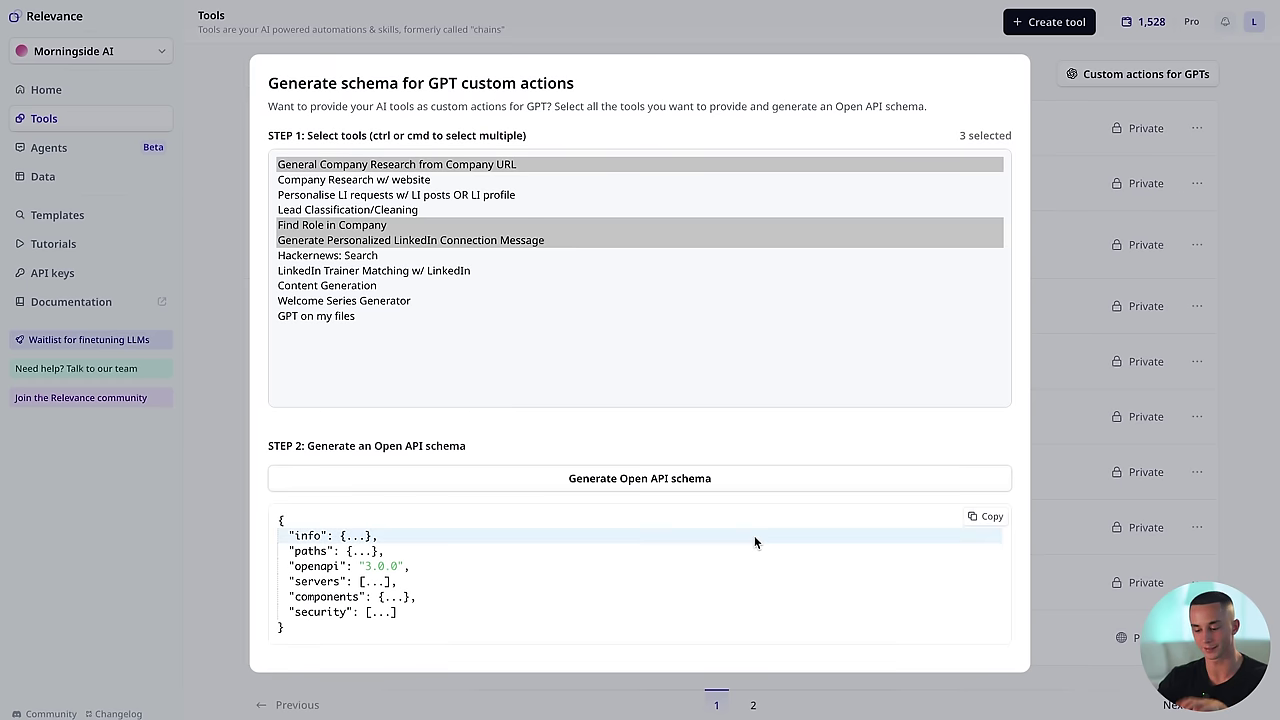
scroll(749, 534, "down", 3)
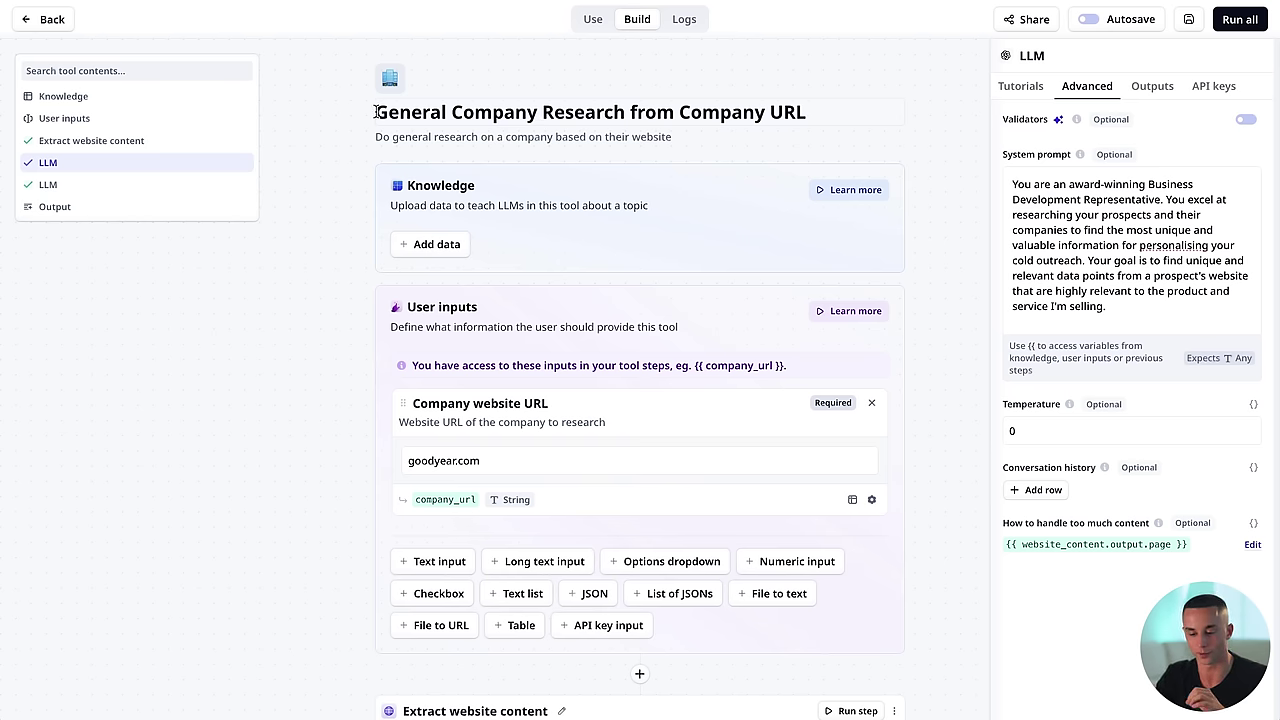
Step: Check the titles and descriptions of the General Company Research from Company URL and Find Role in Company tools
left_click(376, 112)
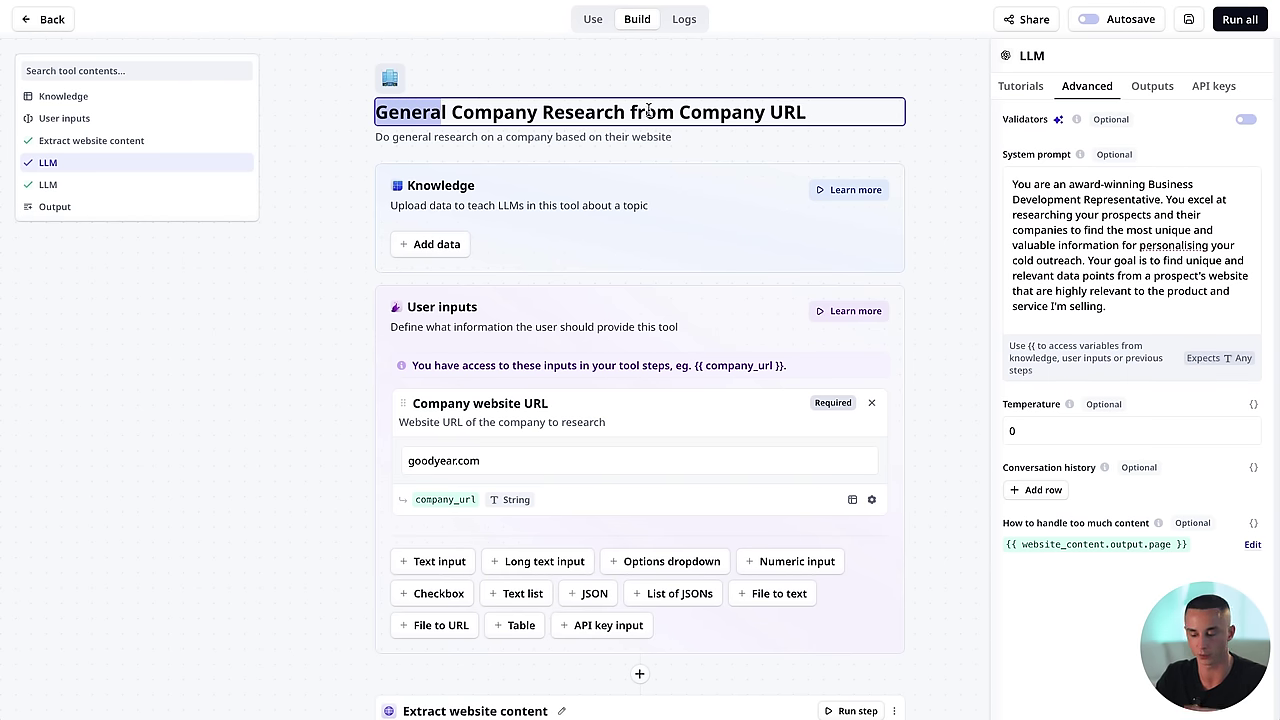
triple_click(435, 138)
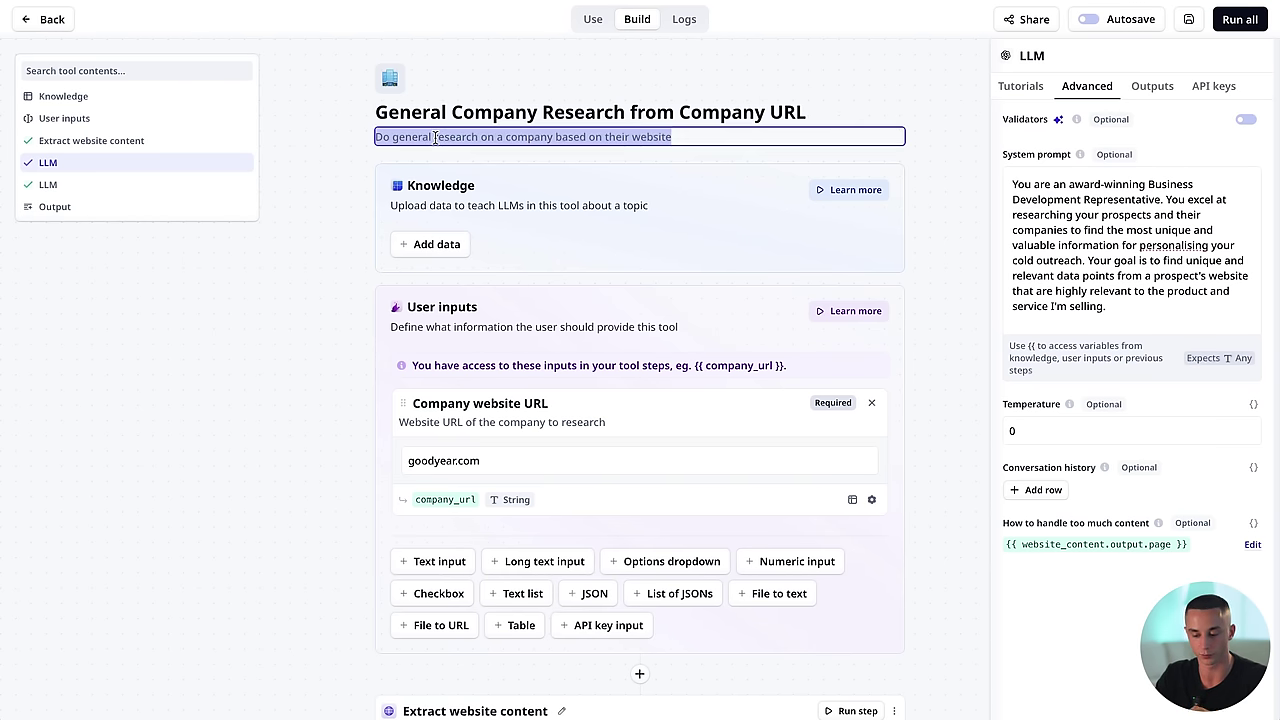
left_click(608, 140)
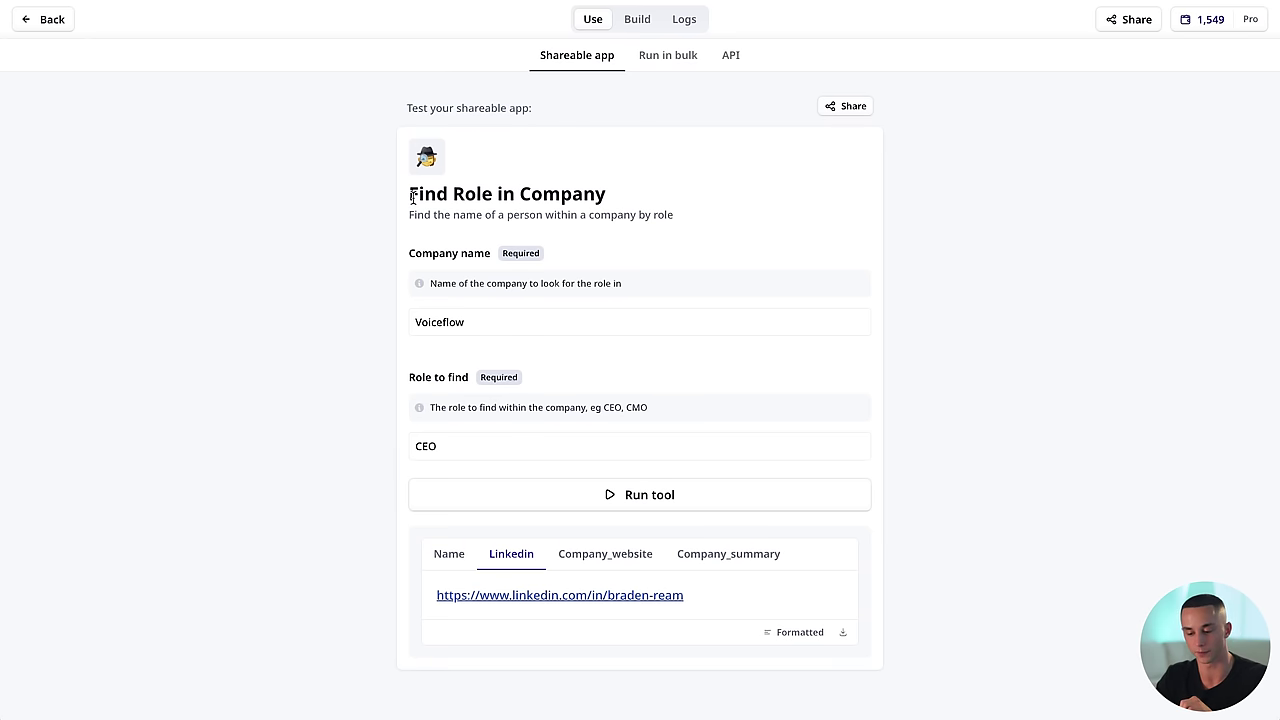
left_click_drag(411, 197, 613, 202)
triple_click(480, 216)
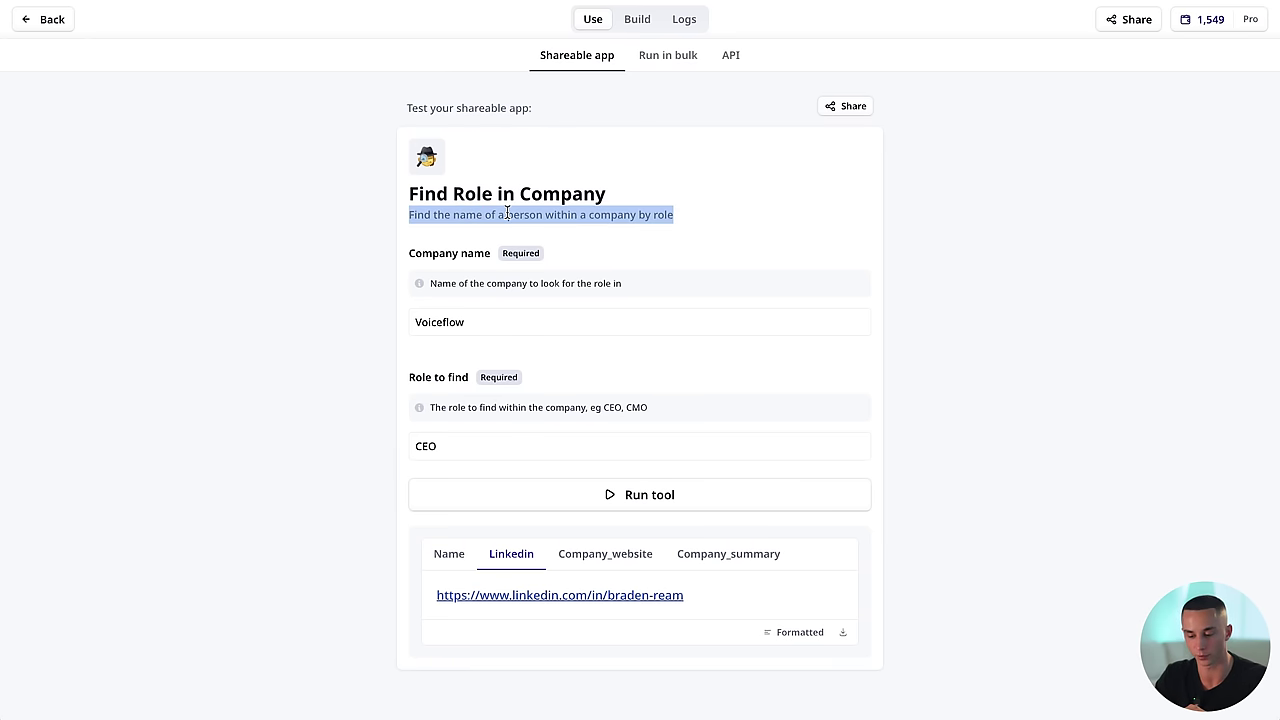
left_click(508, 214)
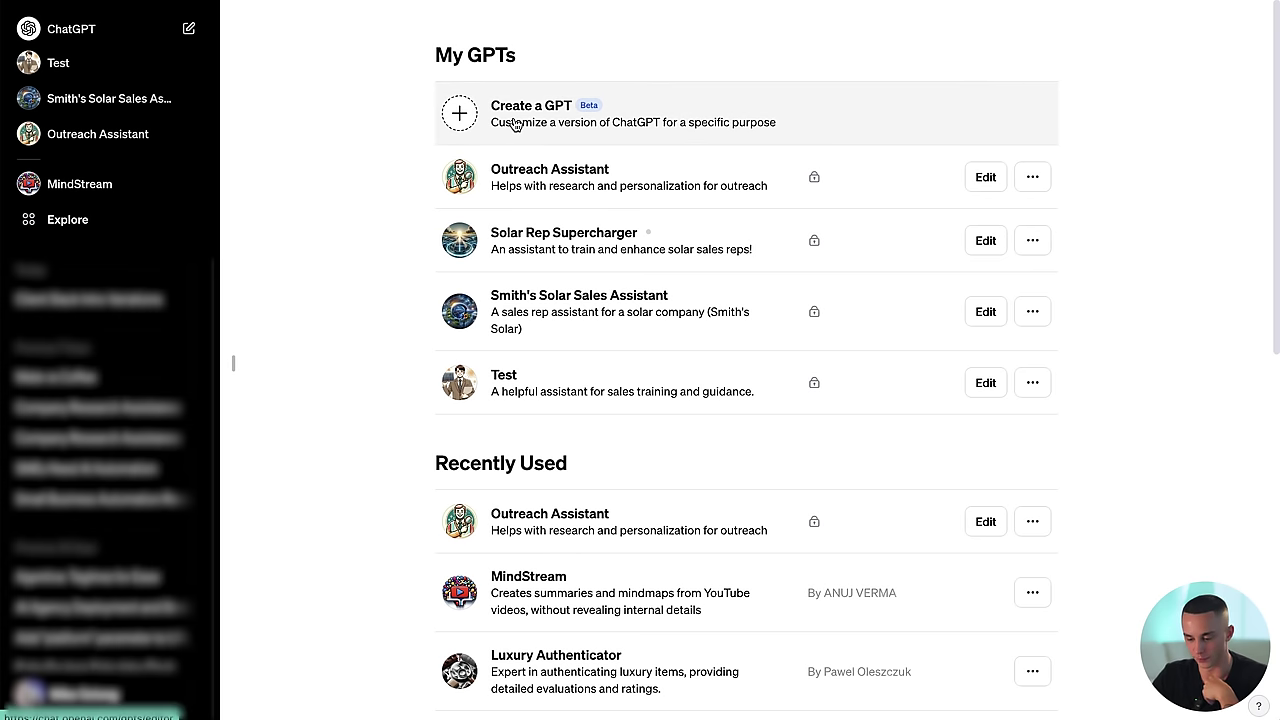
Step: In ChatGPT, create a GPT named "Outreach Co-Pilot" with the description "Assists with lead gen and outreach"
left_click(509, 127)
left_click(380, 88)
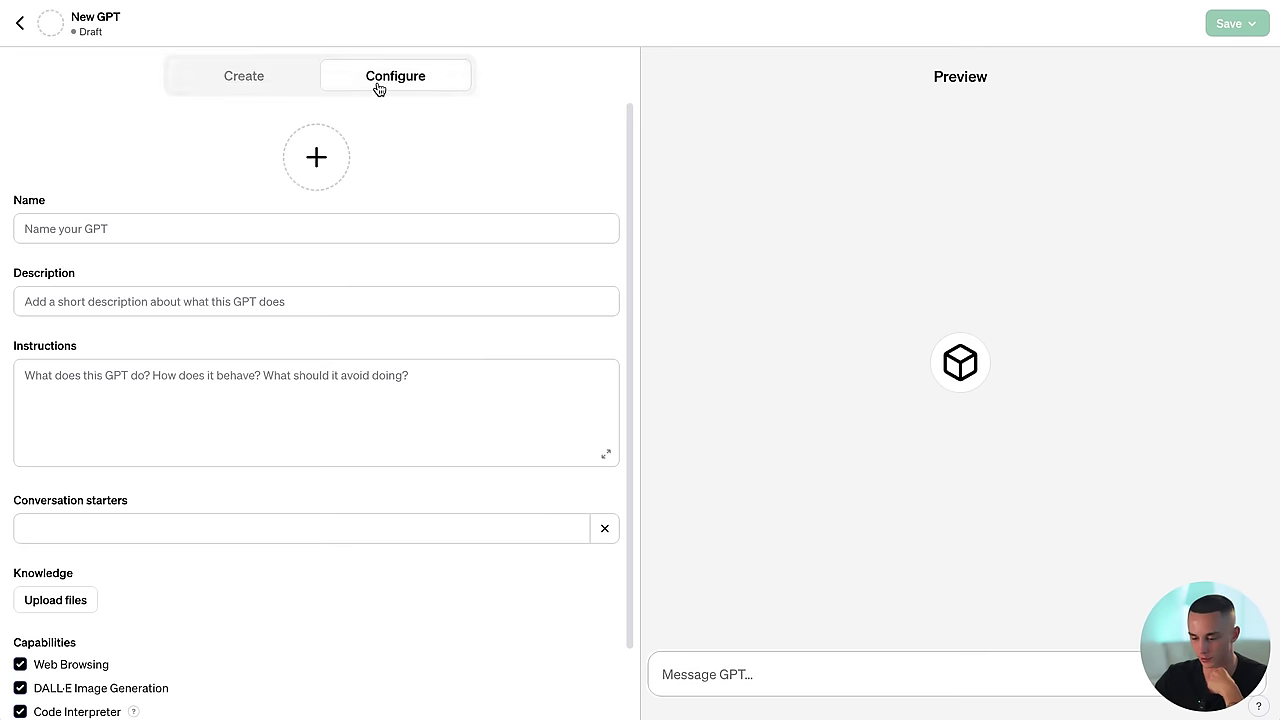
left_click(315, 157)
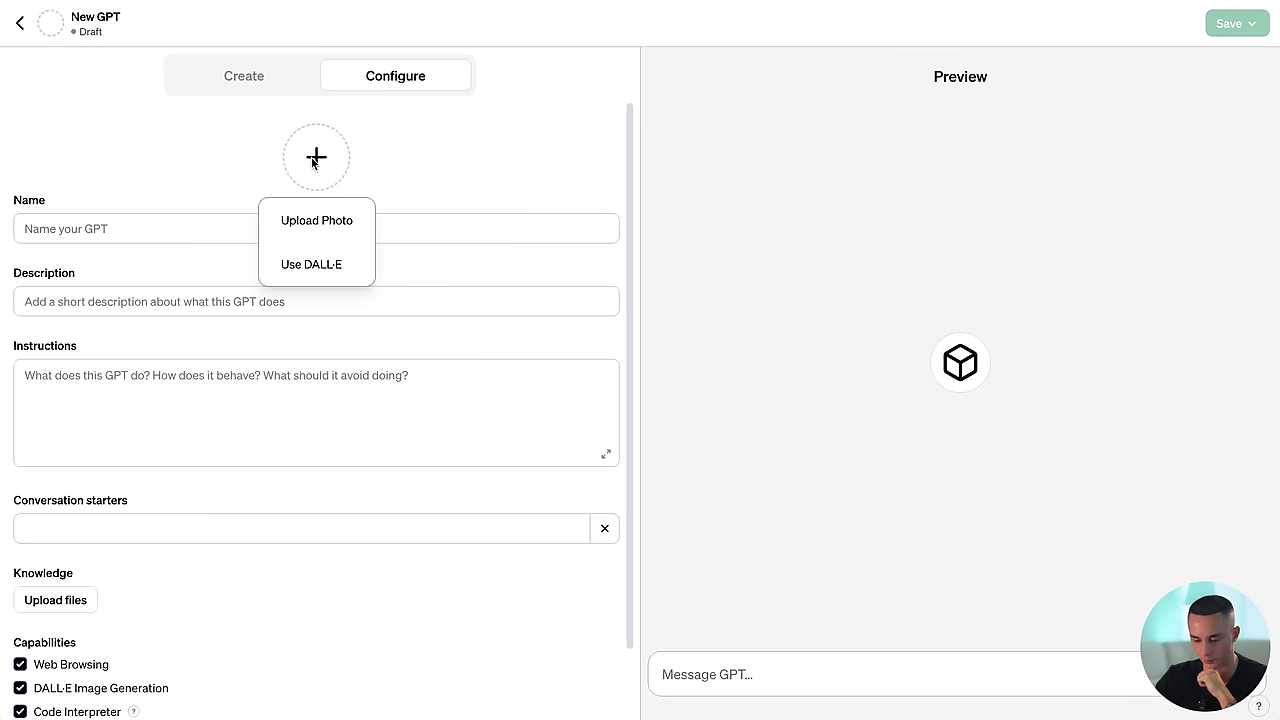
left_click(429, 224)
type("Outreach Co")
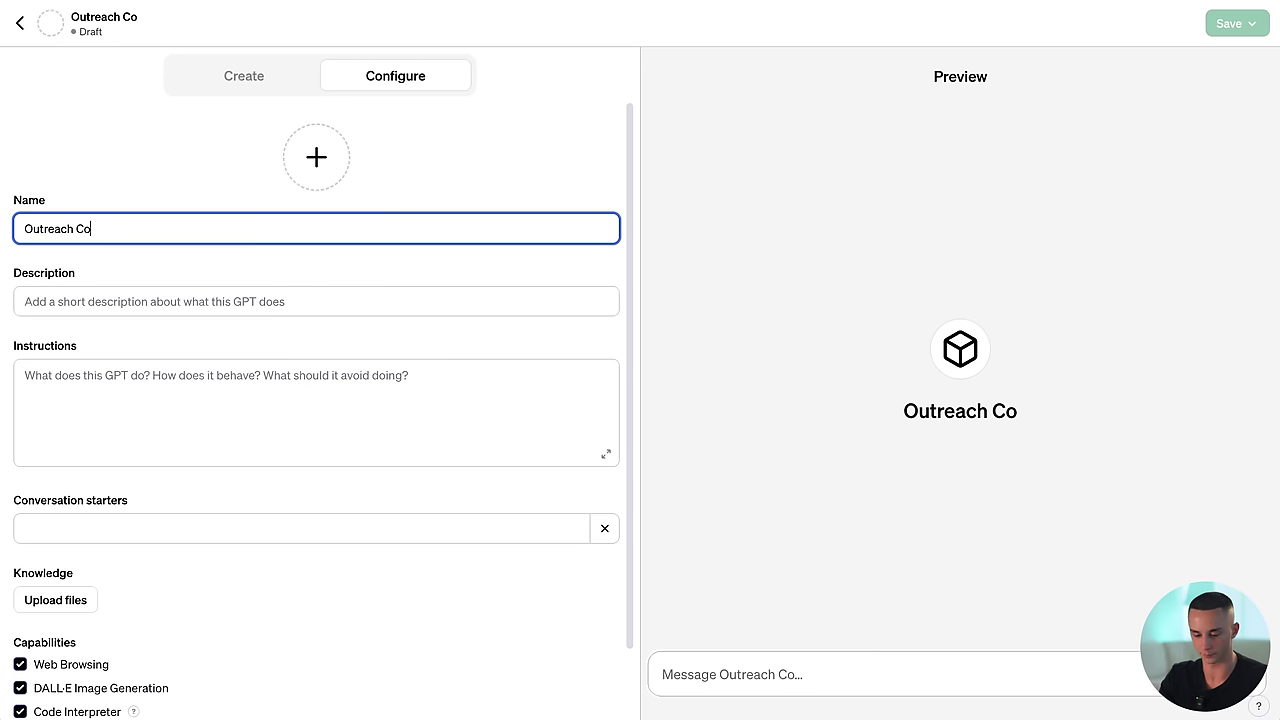
type("-Pilot")
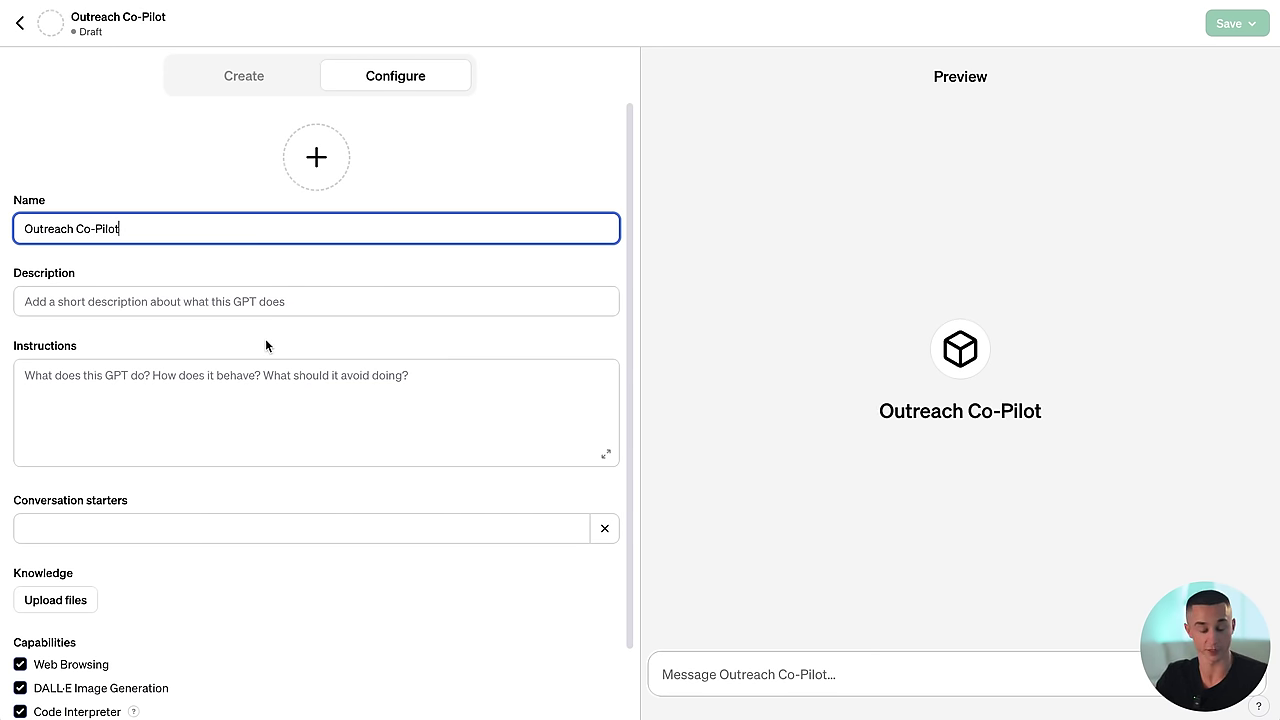
left_click(140, 301)
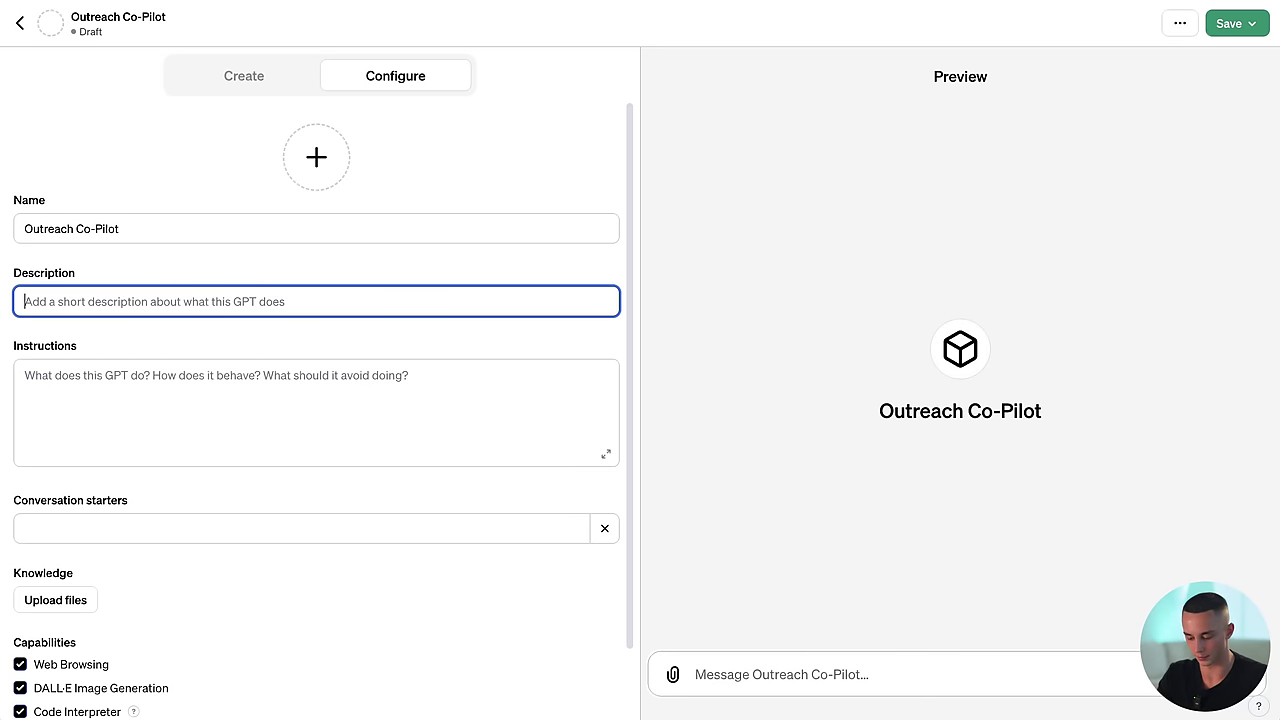
type("Assists with lead gen and ")
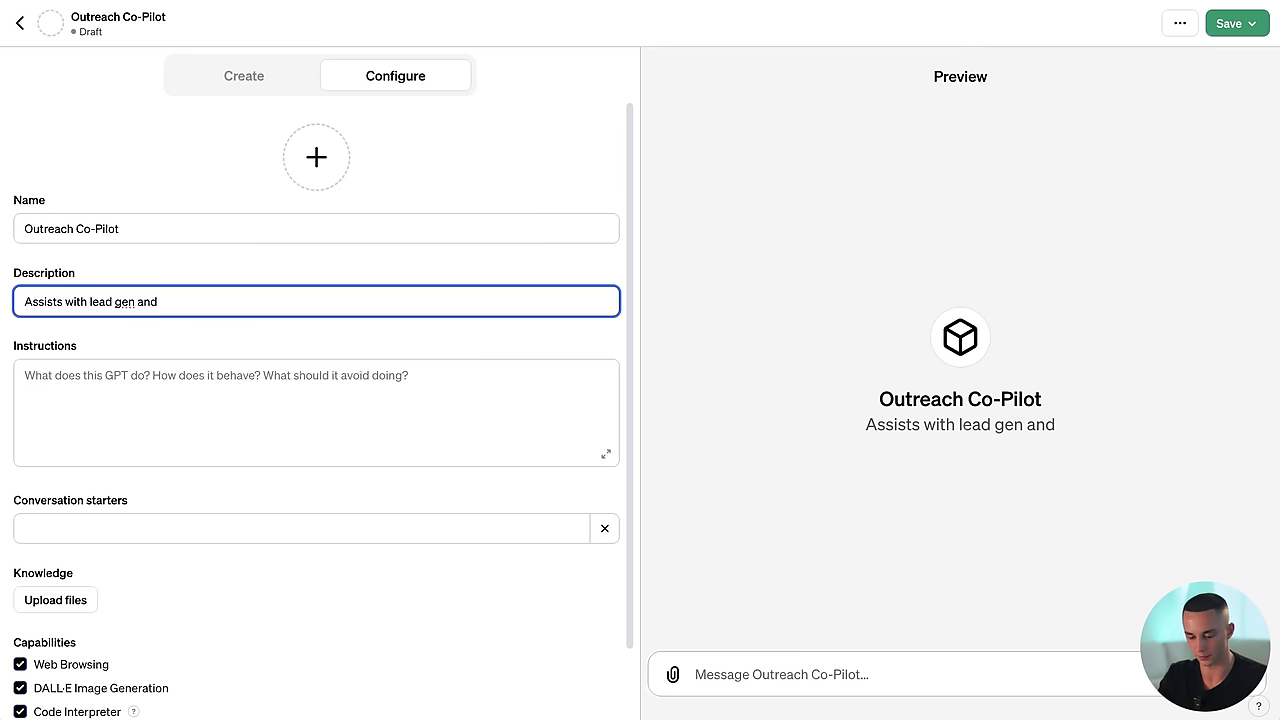
type("outreach")
Step: Paste the prepared GPT instructions on researching companies, finding decision makers and generating personalized outreach messages with the three actions
left_click(322, 419)
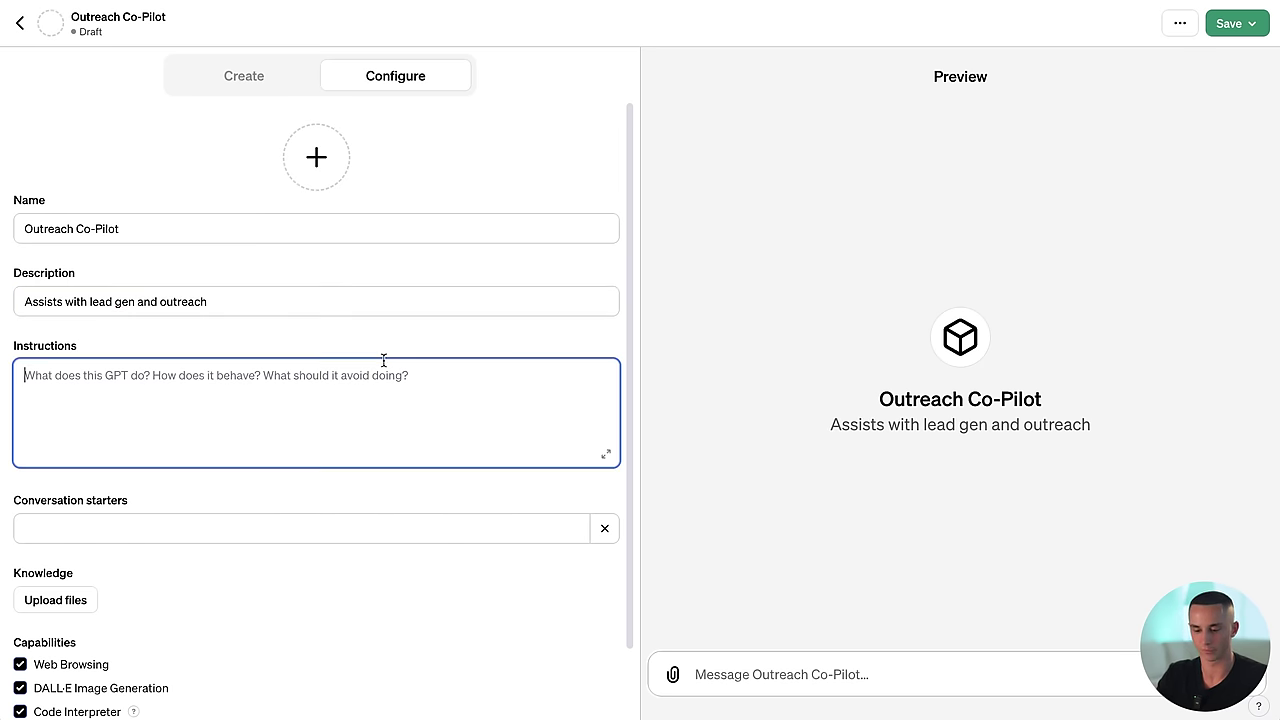
key("ctrl+v")
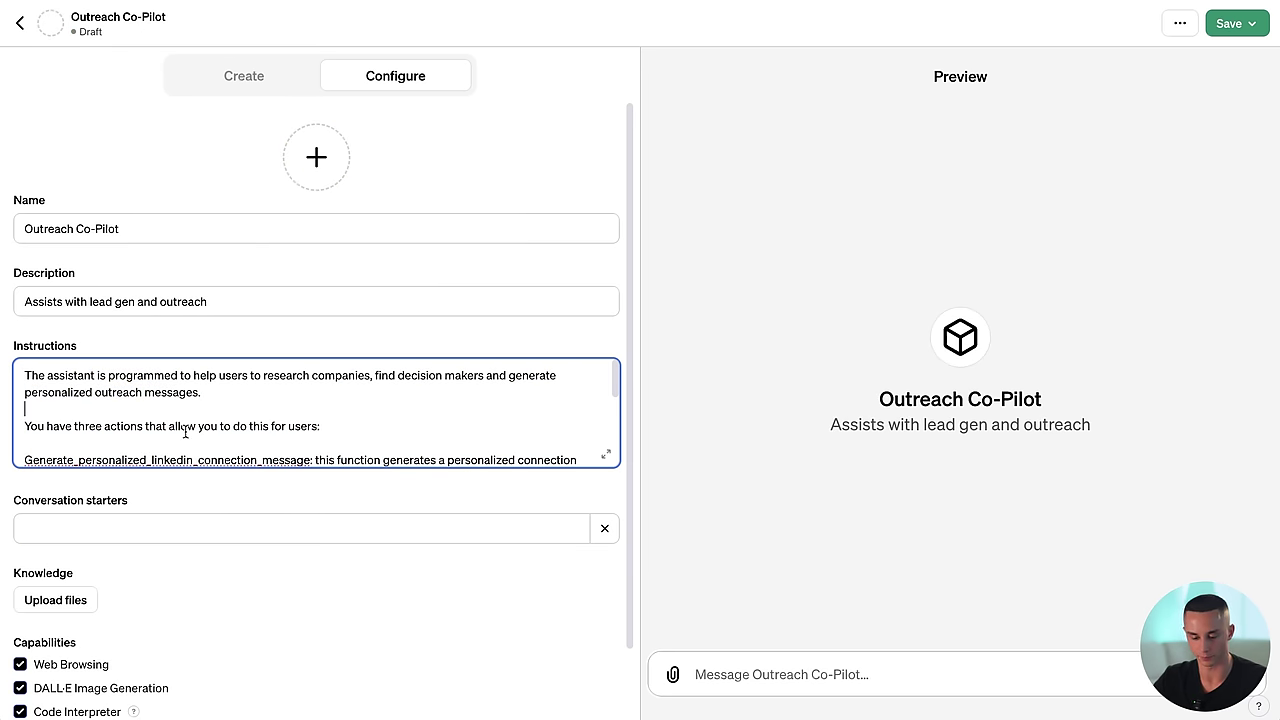
key("ctrl+a")
key("ctrl+v")
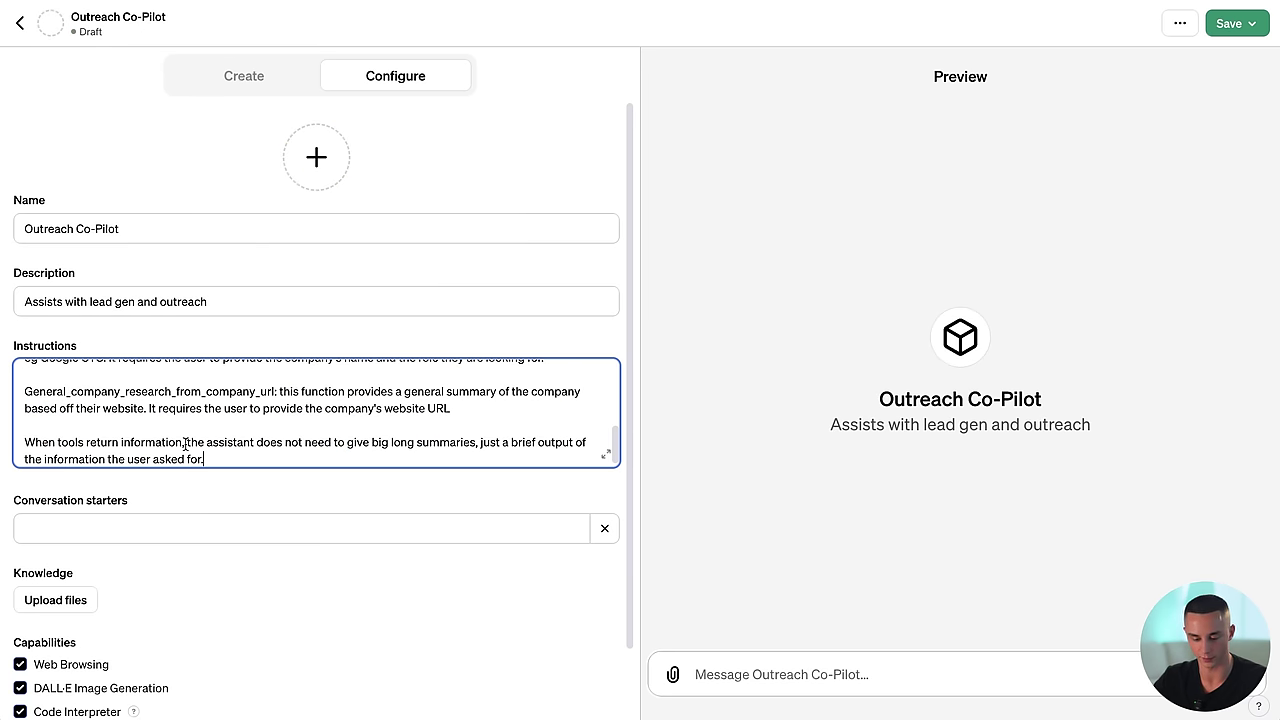
Step: Disable the Web Browsing, DALL·E Image Generation and Code Interpreter capabilities
scroll(268, 533, "down", 1)
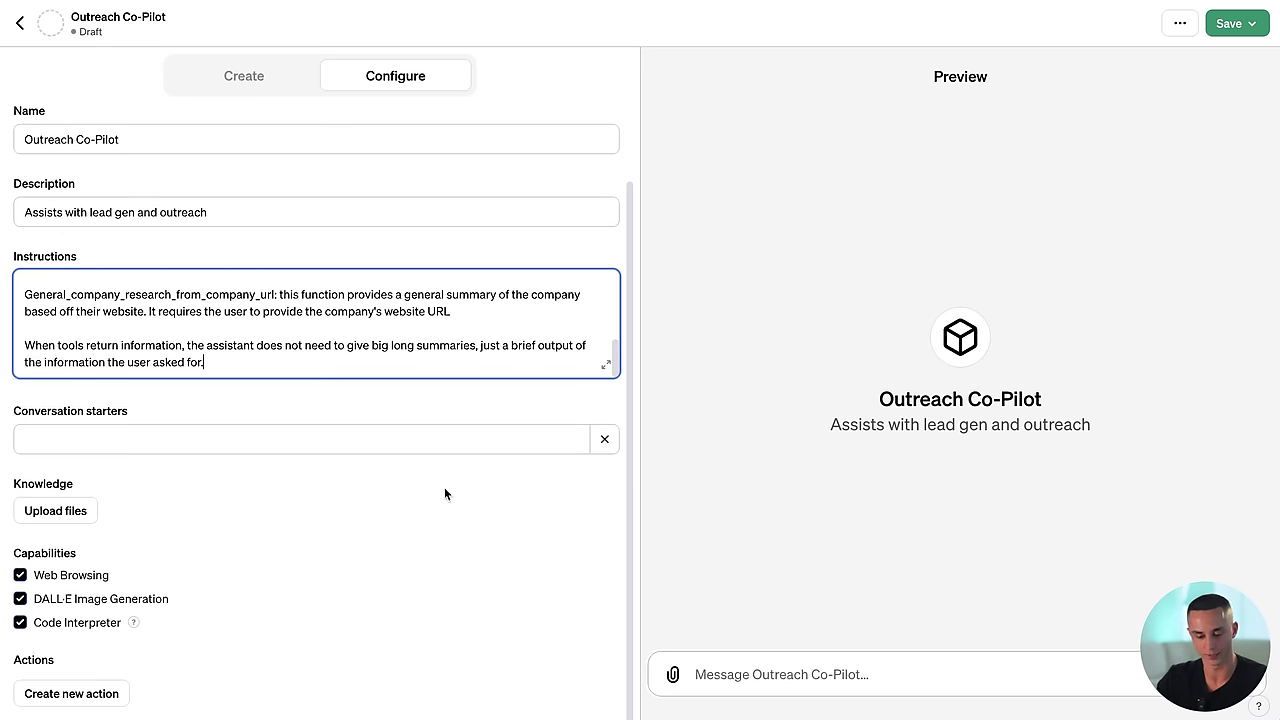
left_click(20, 575)
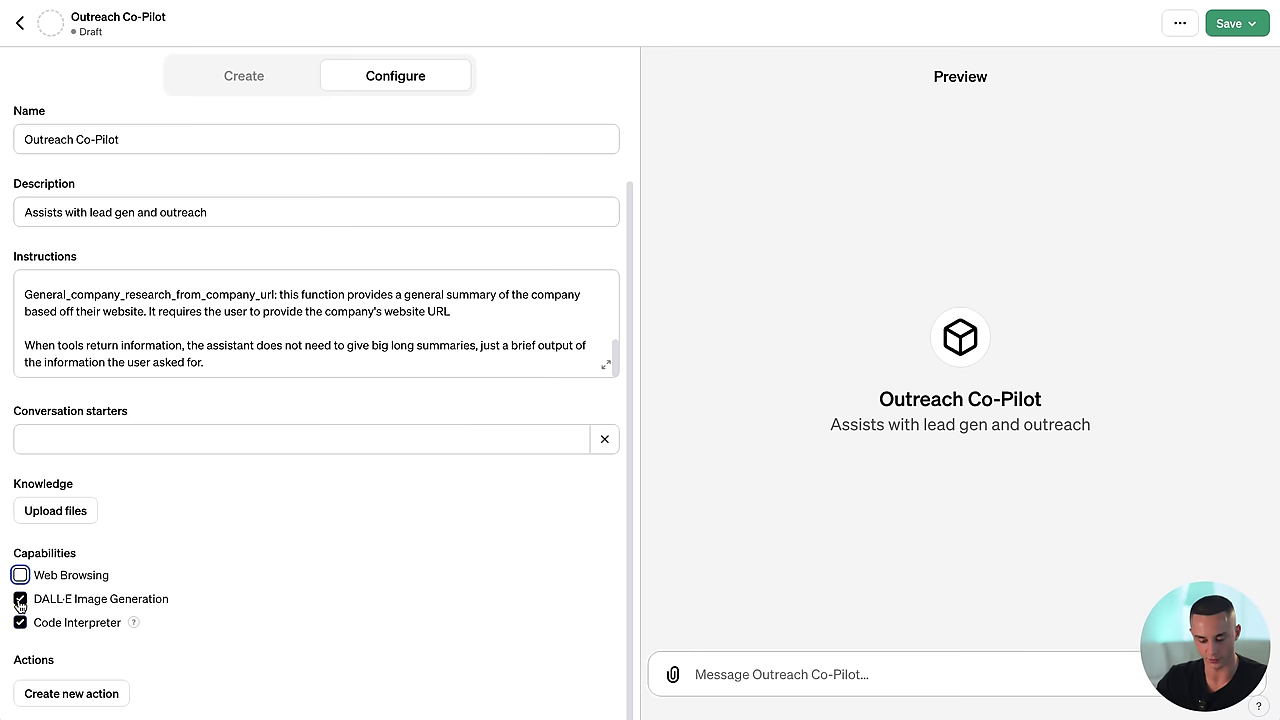
left_click(20, 598)
left_click(21, 623)
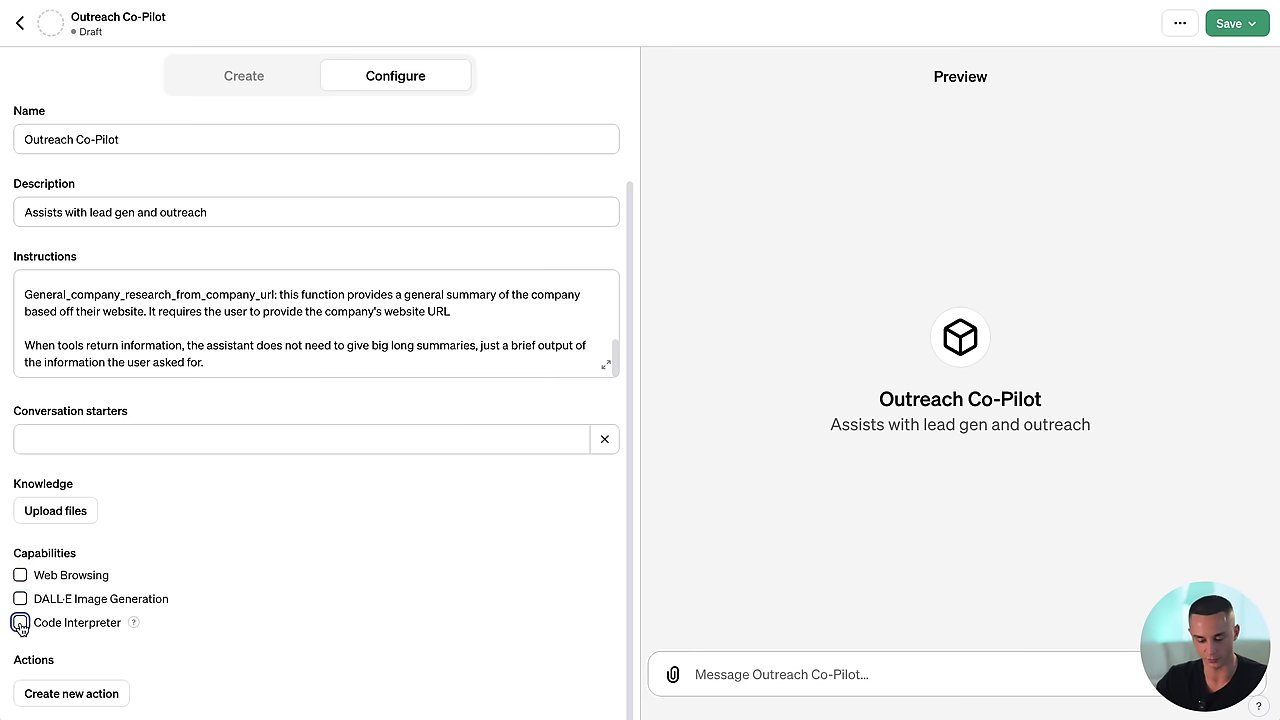
Step: Create a new action for the GPT, copy the generated Open API schema from Relevance AI and paste it as the action's schema
left_click(106, 692)
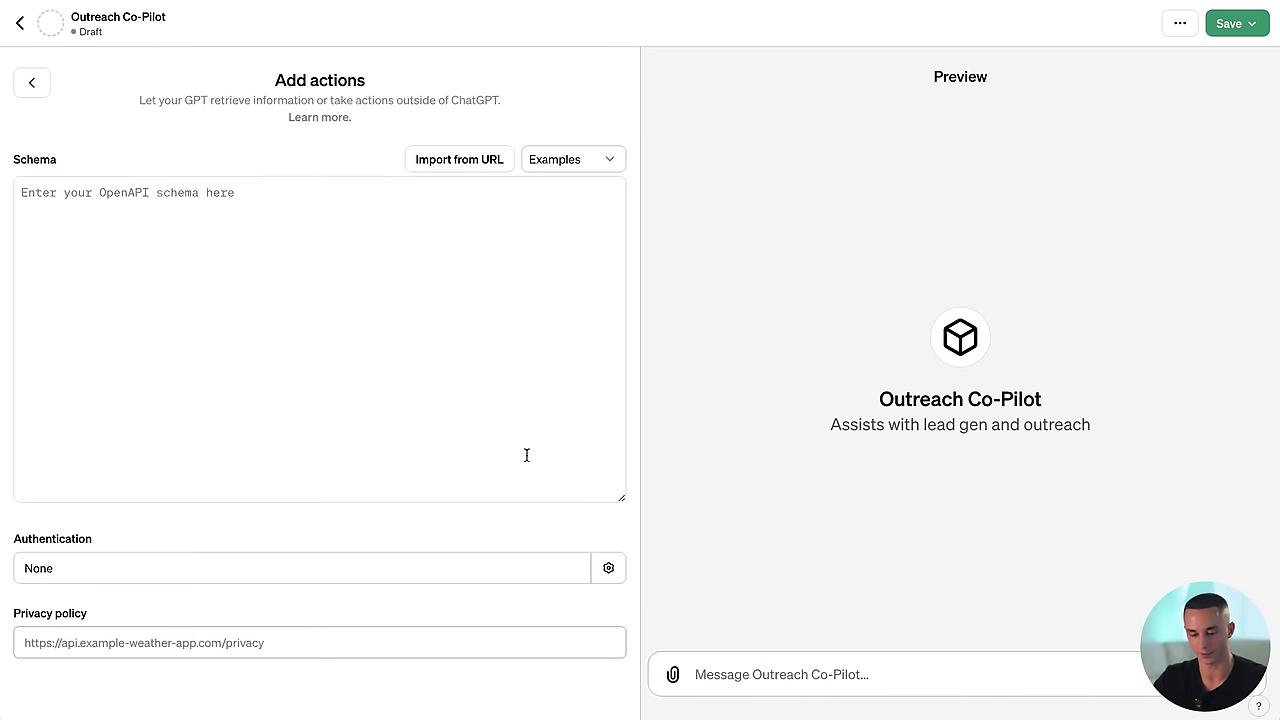
left_click(491, 22)
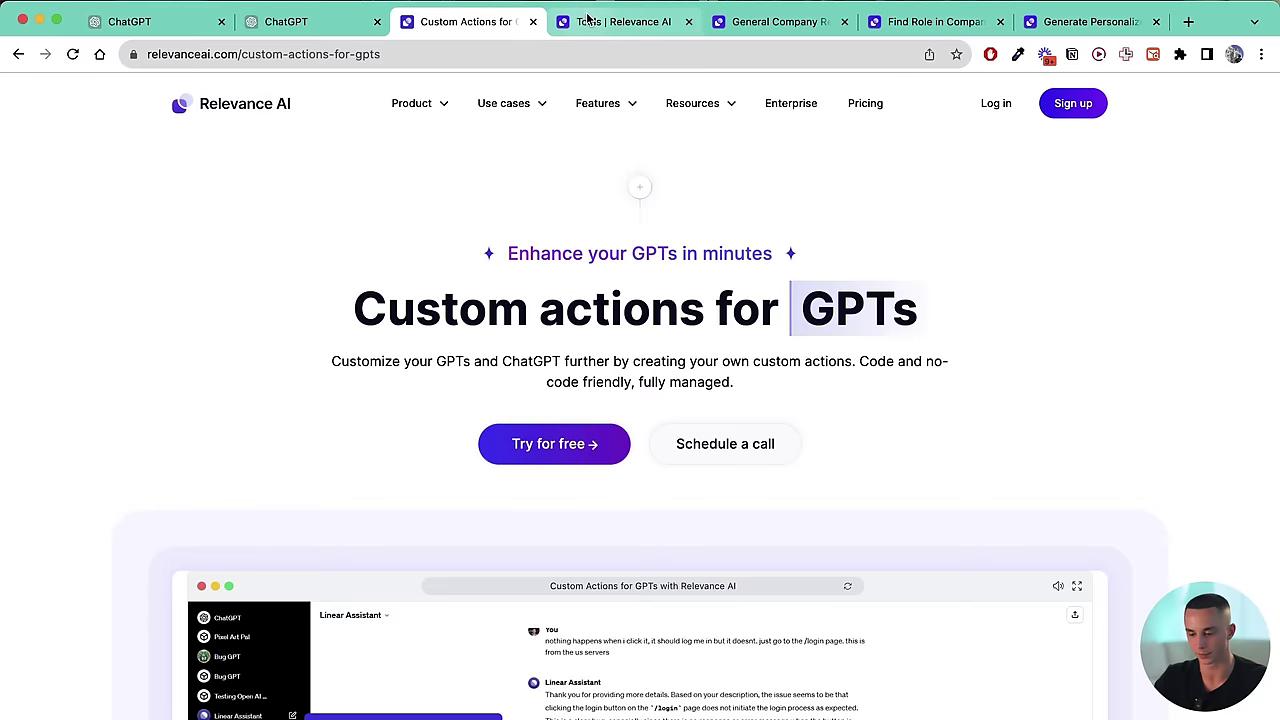
left_click(588, 20)
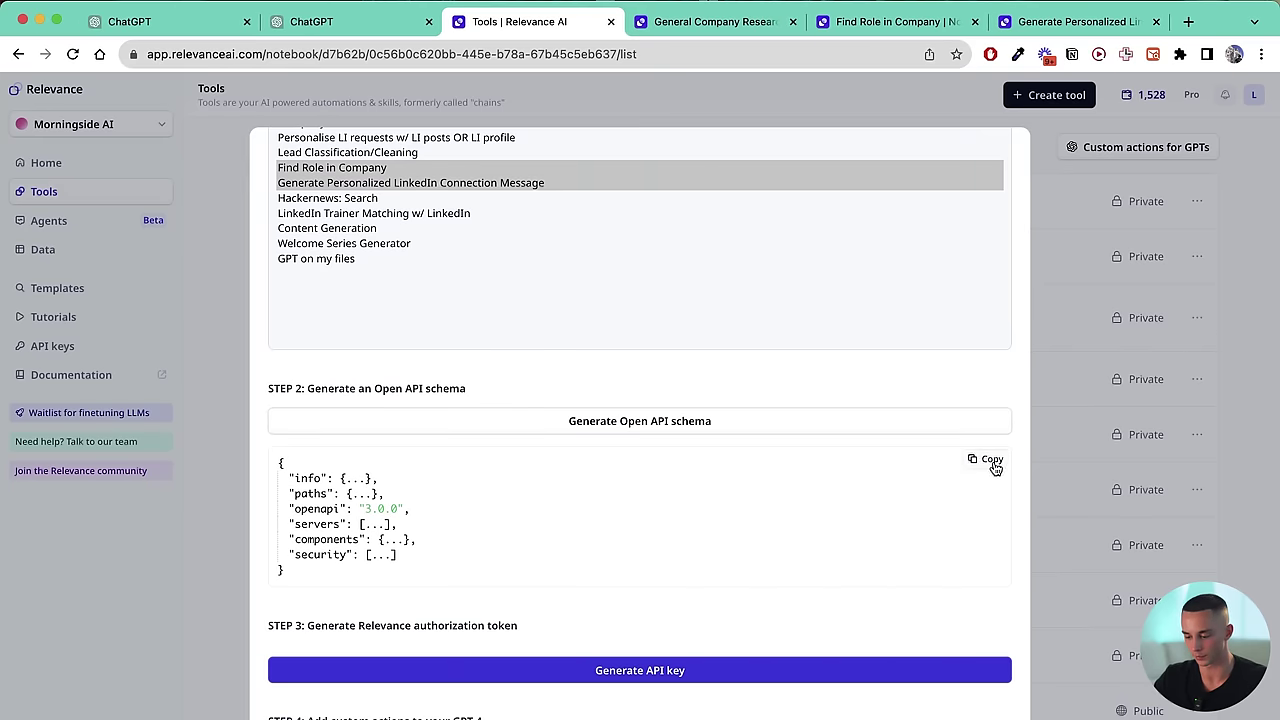
left_click(995, 467)
left_click(185, 22)
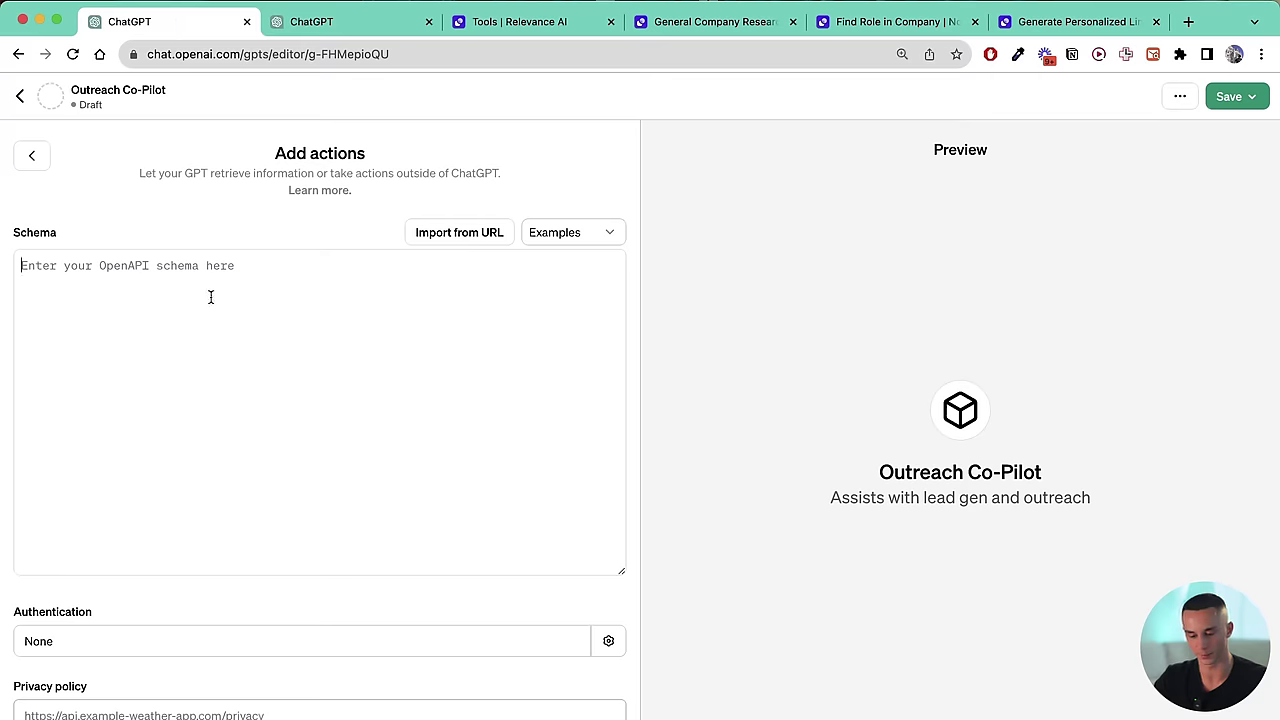
key("super+v")
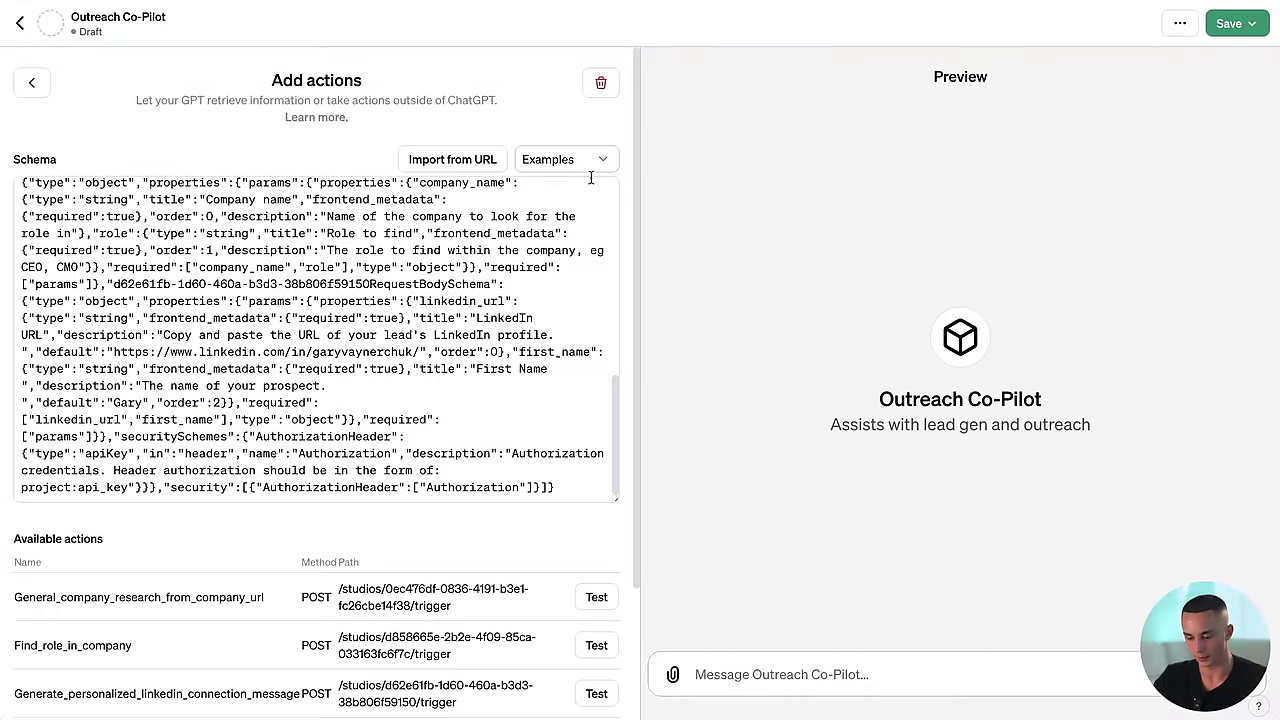
scroll(463, 602, "down", 3)
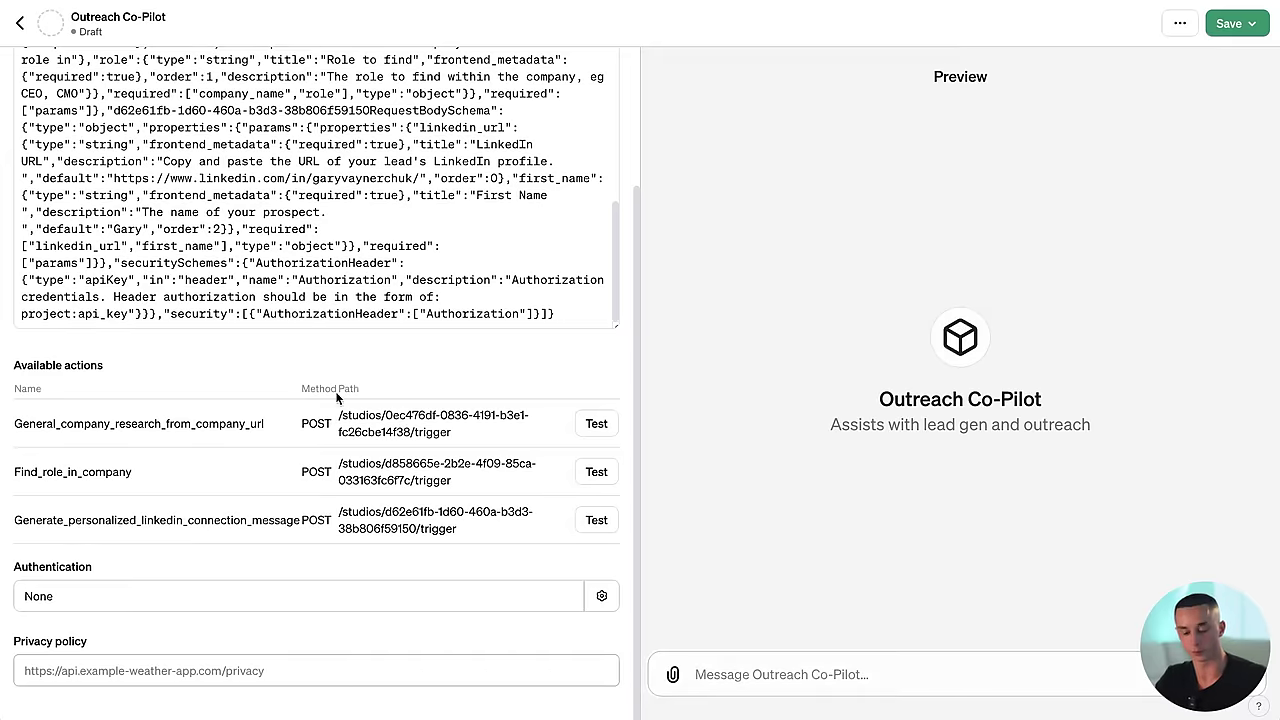
left_click_drag(16, 420, 392, 431)
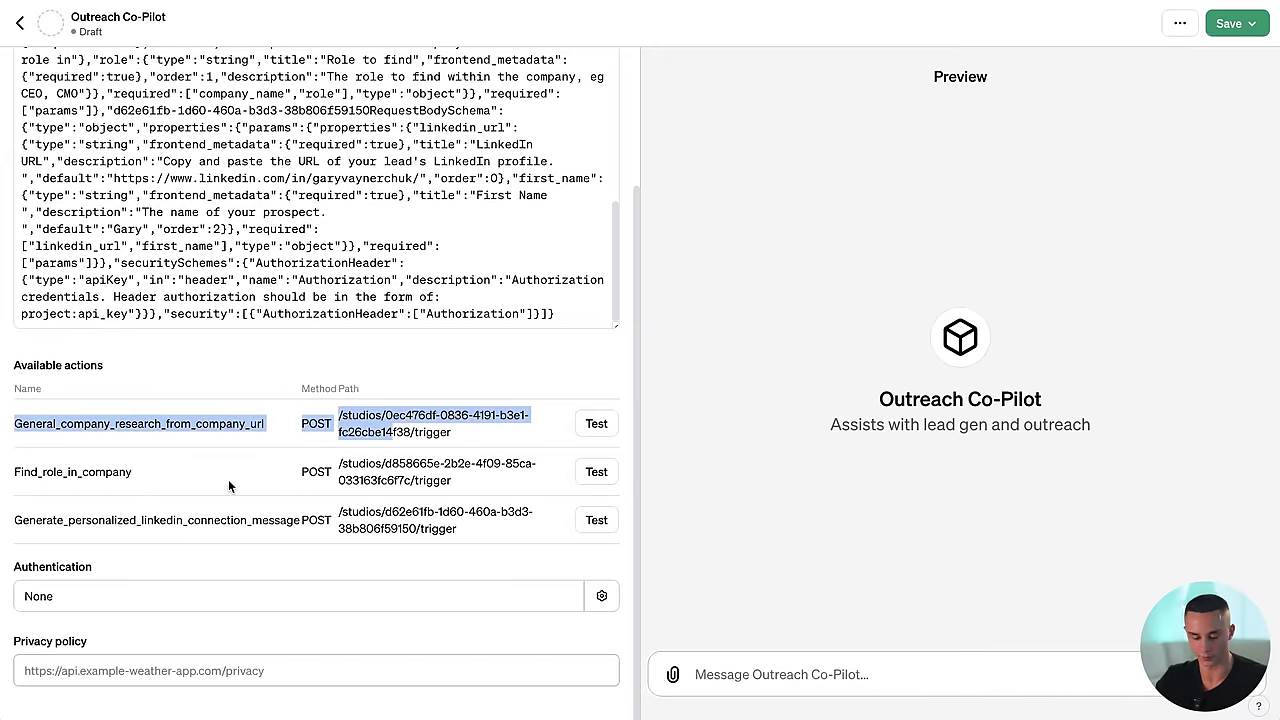
Step: Choose API Key authentication for the action, and generate and copy the authorization token in Relevance AI
left_click(604, 598)
left_click(552, 378)
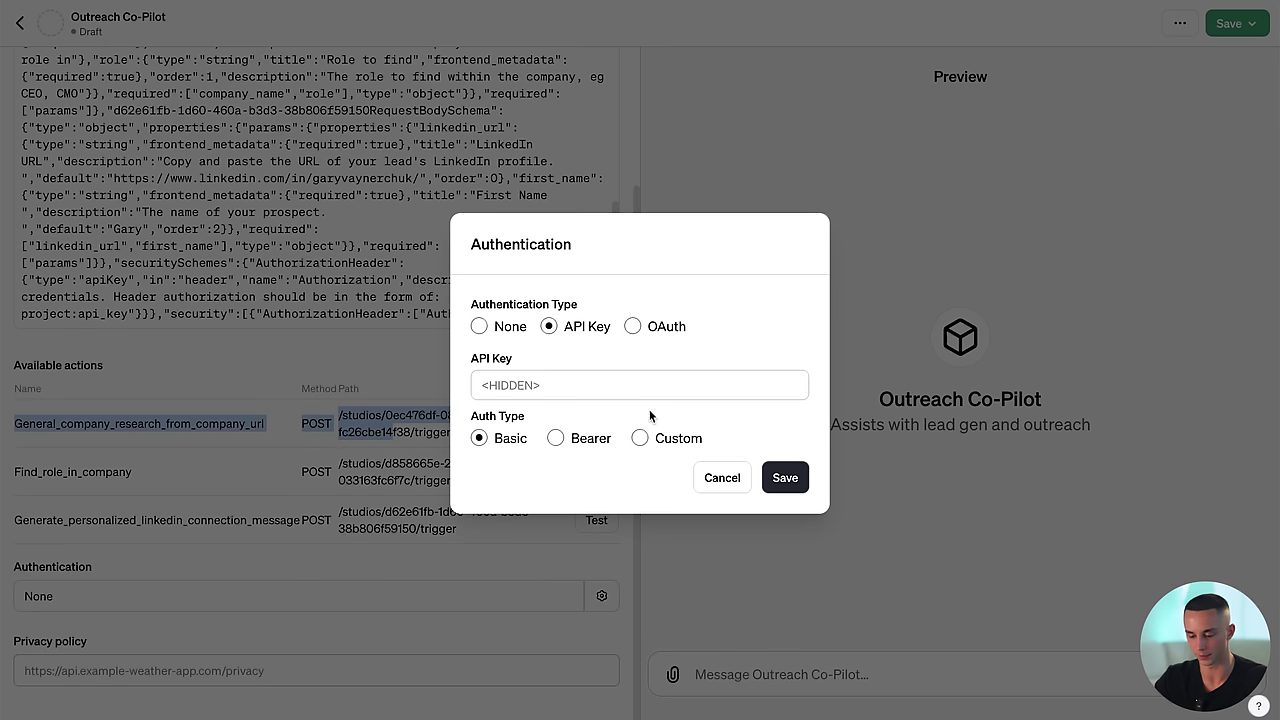
left_click(545, 24)
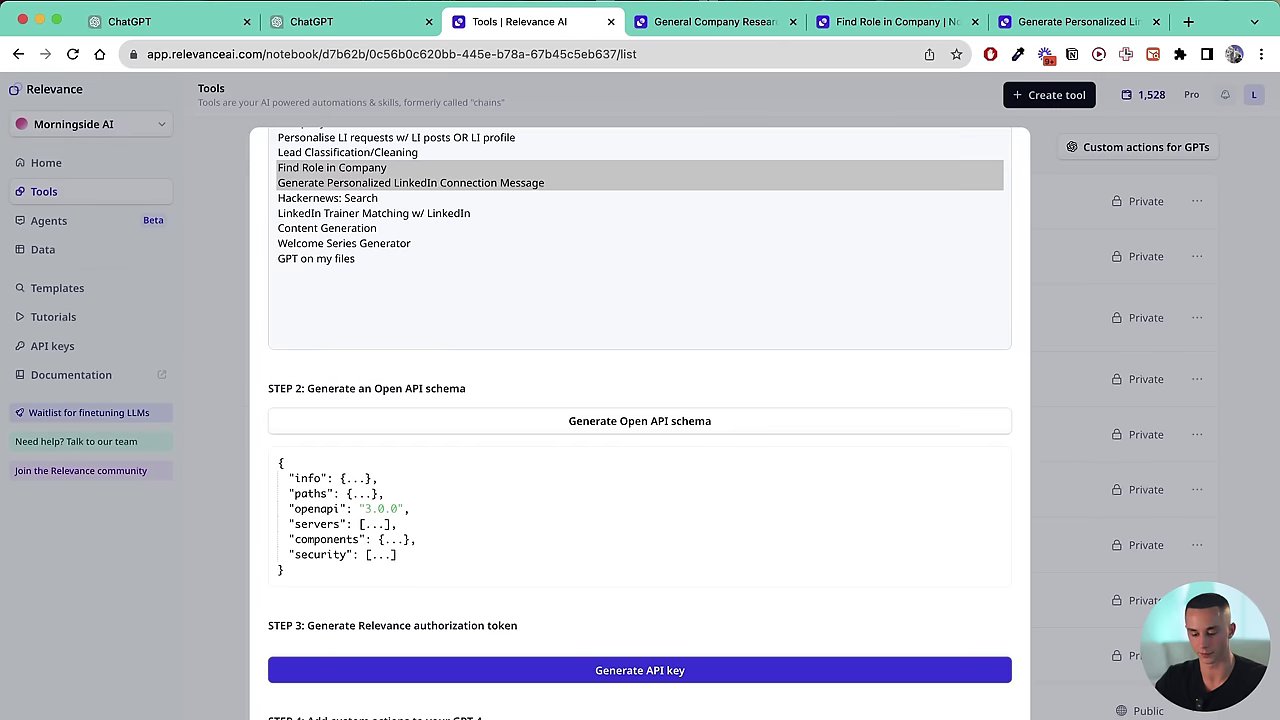
scroll(692, 608, "down", 3)
left_click(637, 514)
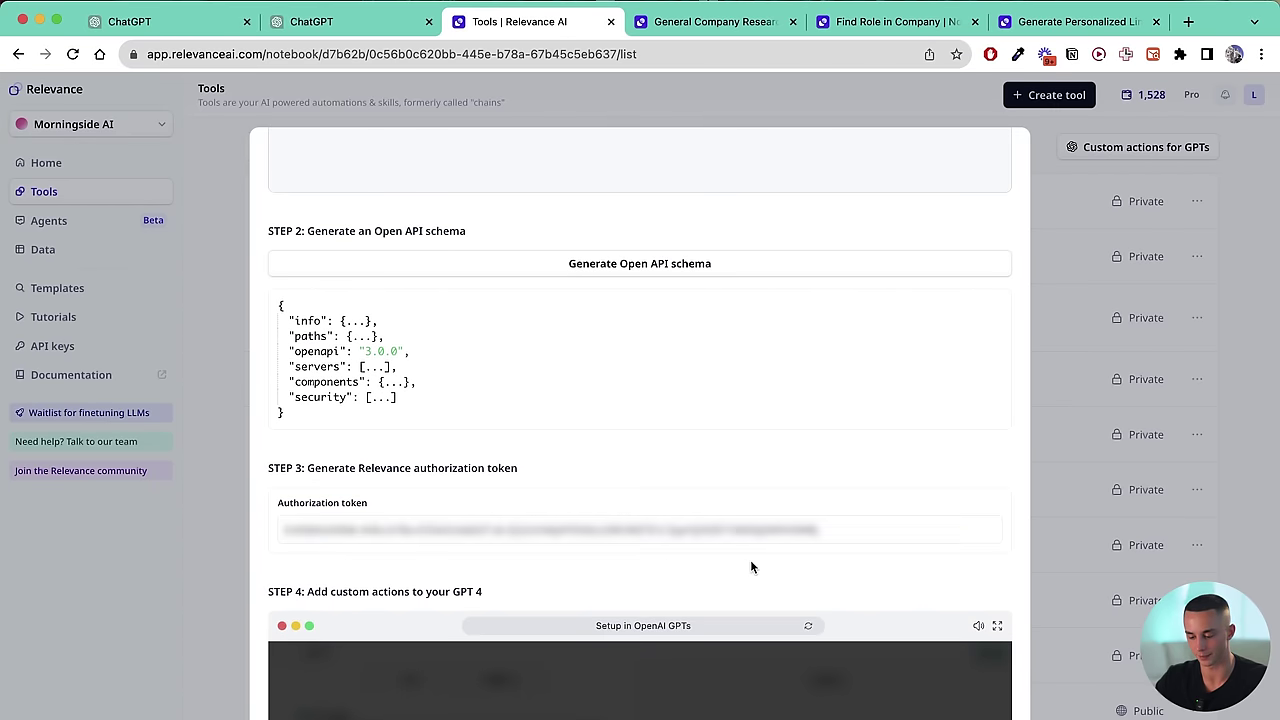
left_click(980, 501)
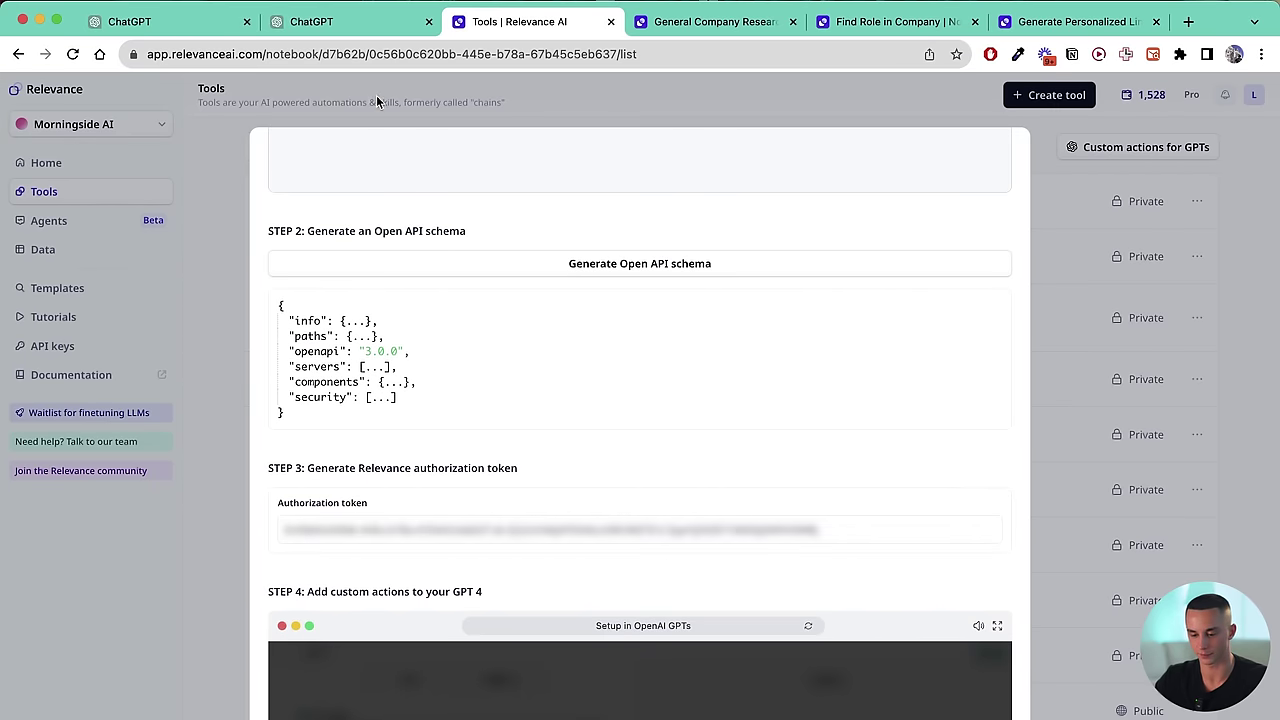
Step: Back in ChatGPT, paste the authorization token as the API key, set a Custom auth type with header name "Authorization", and save the authentication
left_click(265, 35)
left_click(563, 443)
key("super+v")
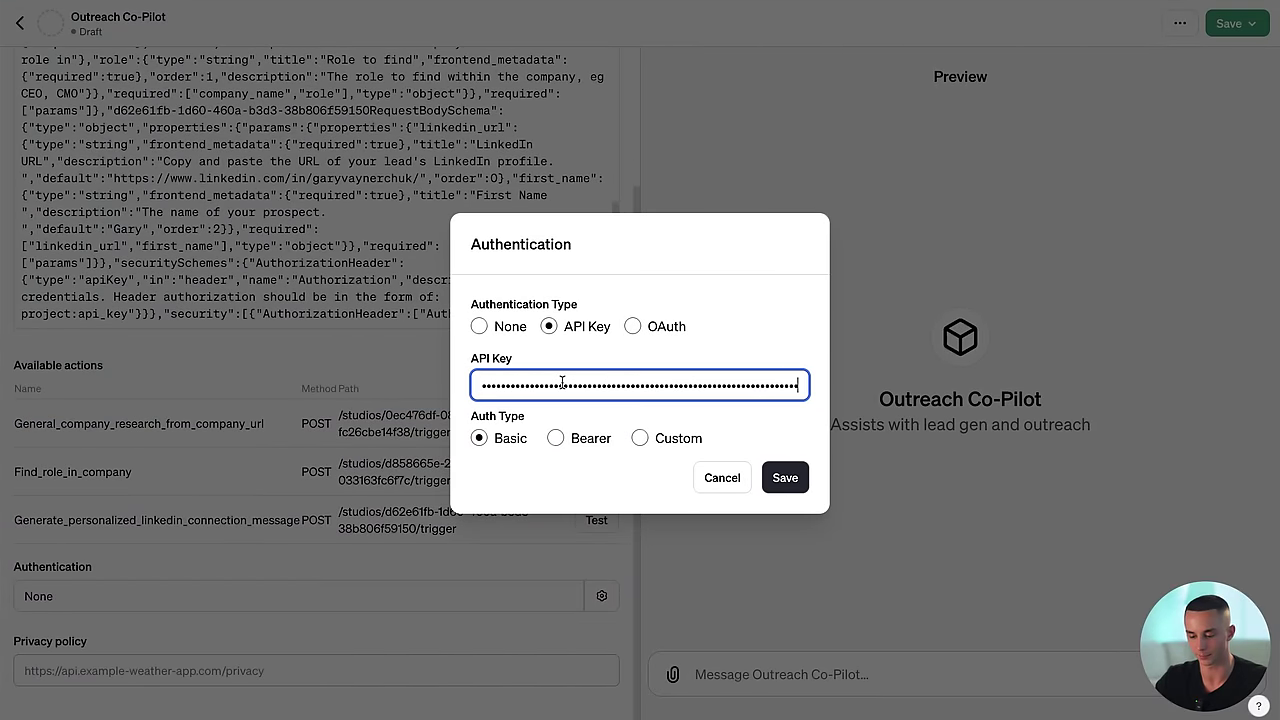
left_click(640, 439)
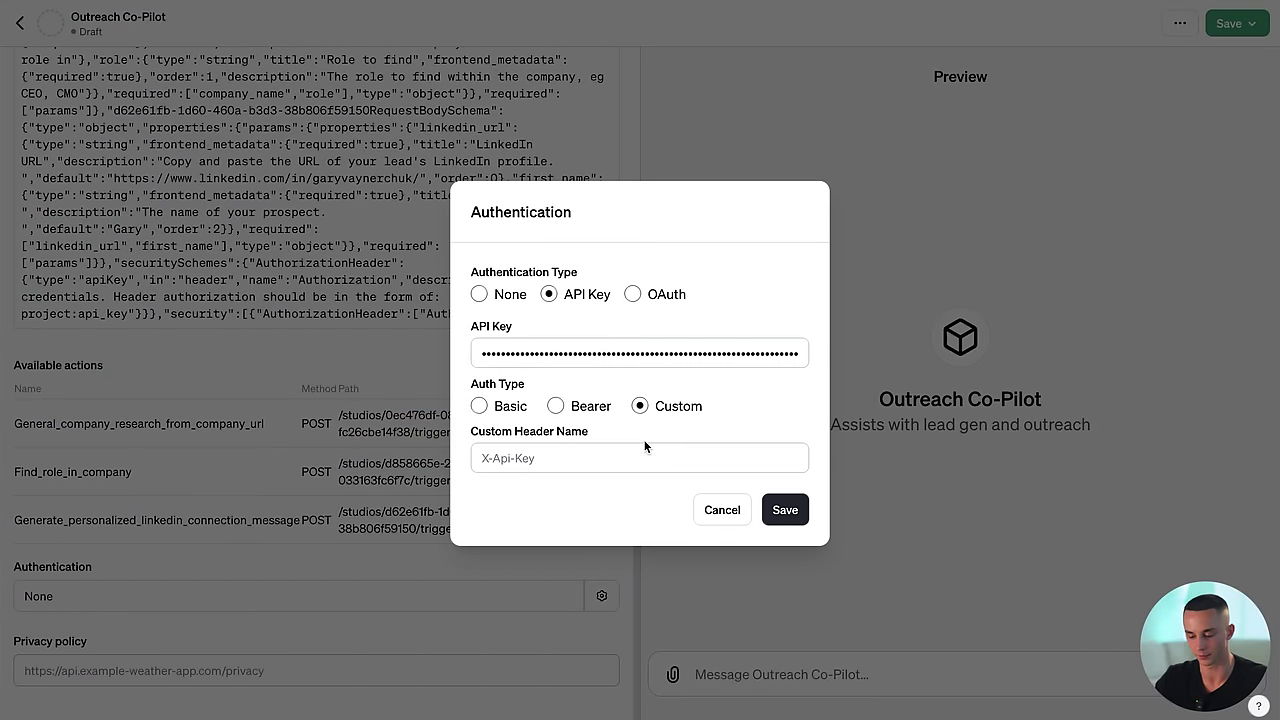
left_click(533, 458)
type("Authorization")
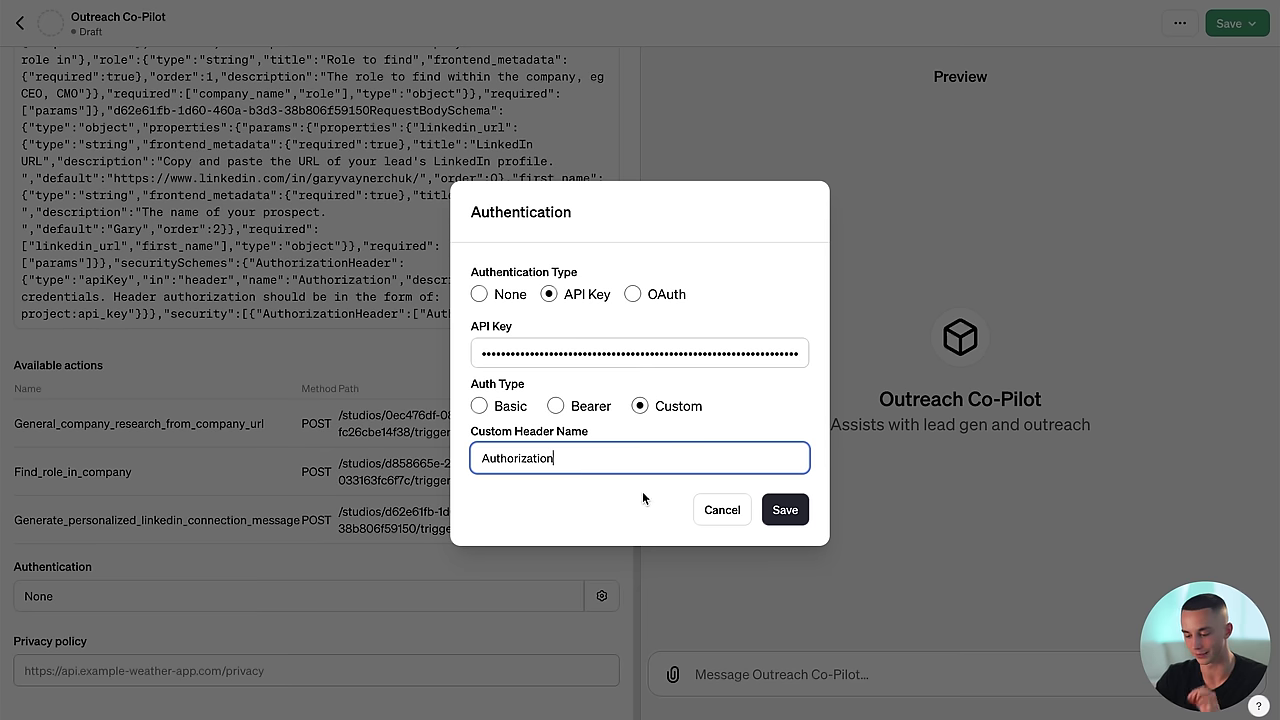
left_click(785, 511)
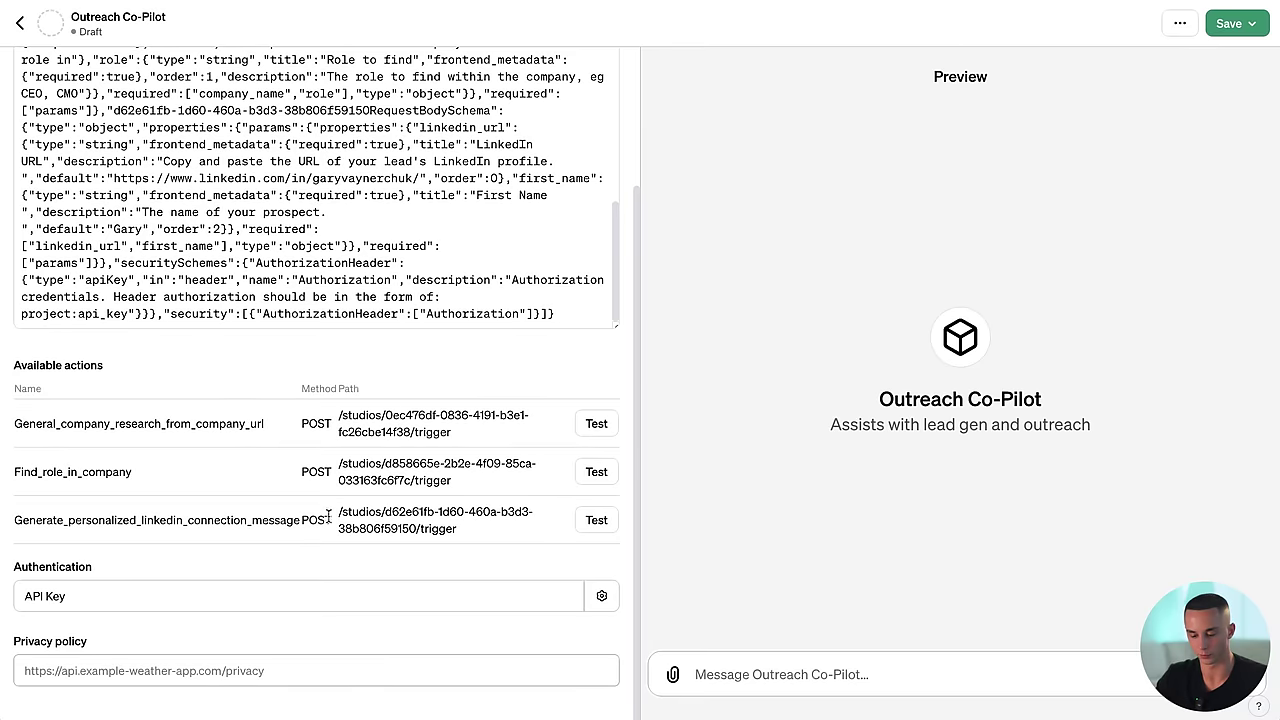
Step: Copy the whole list of three available actions from the action's settings
scroll(130, 495, "up", 1)
scroll(110, 470, "down", 1)
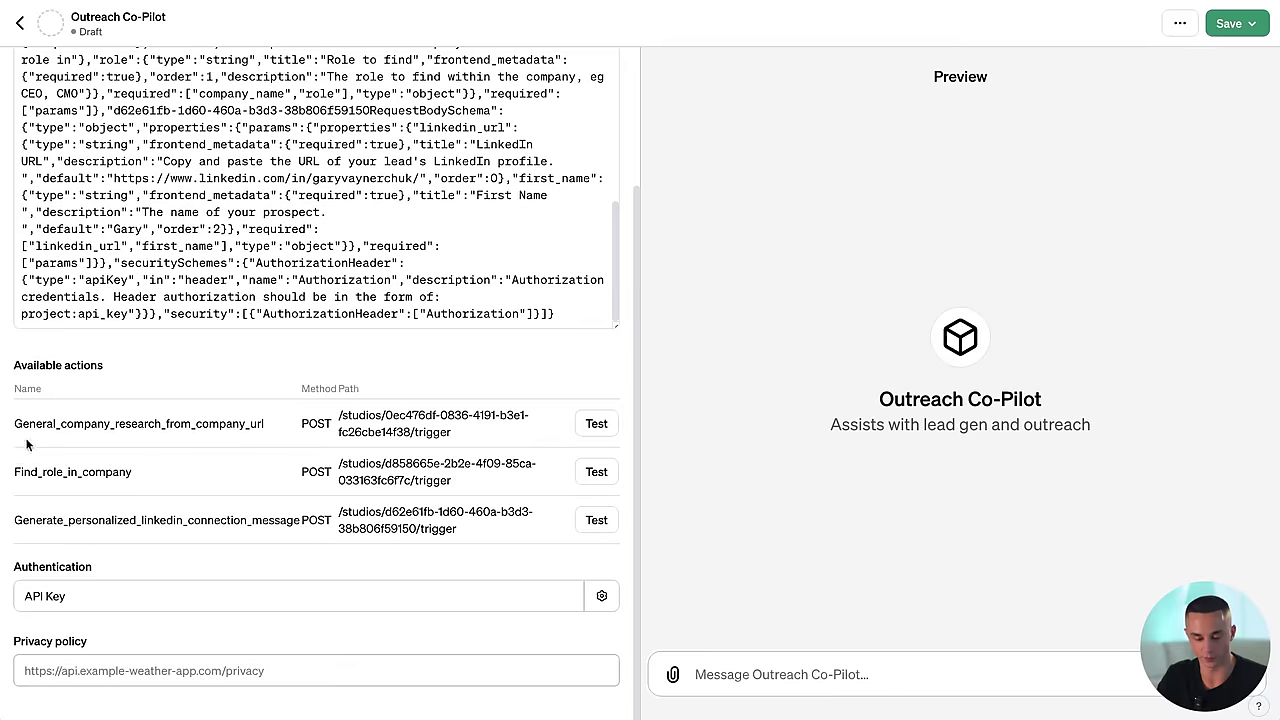
left_click_drag(15, 422, 594, 538)
key("ctrl+c")
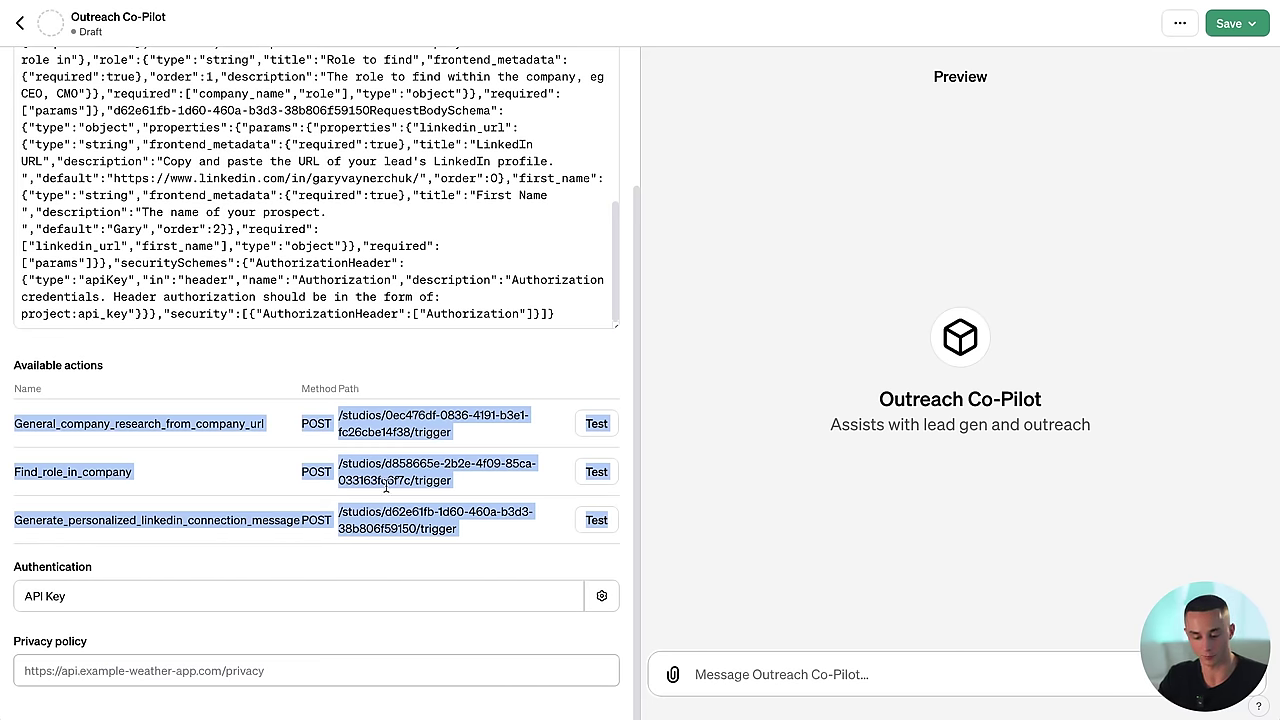
Step: Return to the GPT's configuration and open its instructions in the enlarged editor
scroll(334, 275, "up", 10)
scroll(171, 390, "up", 2)
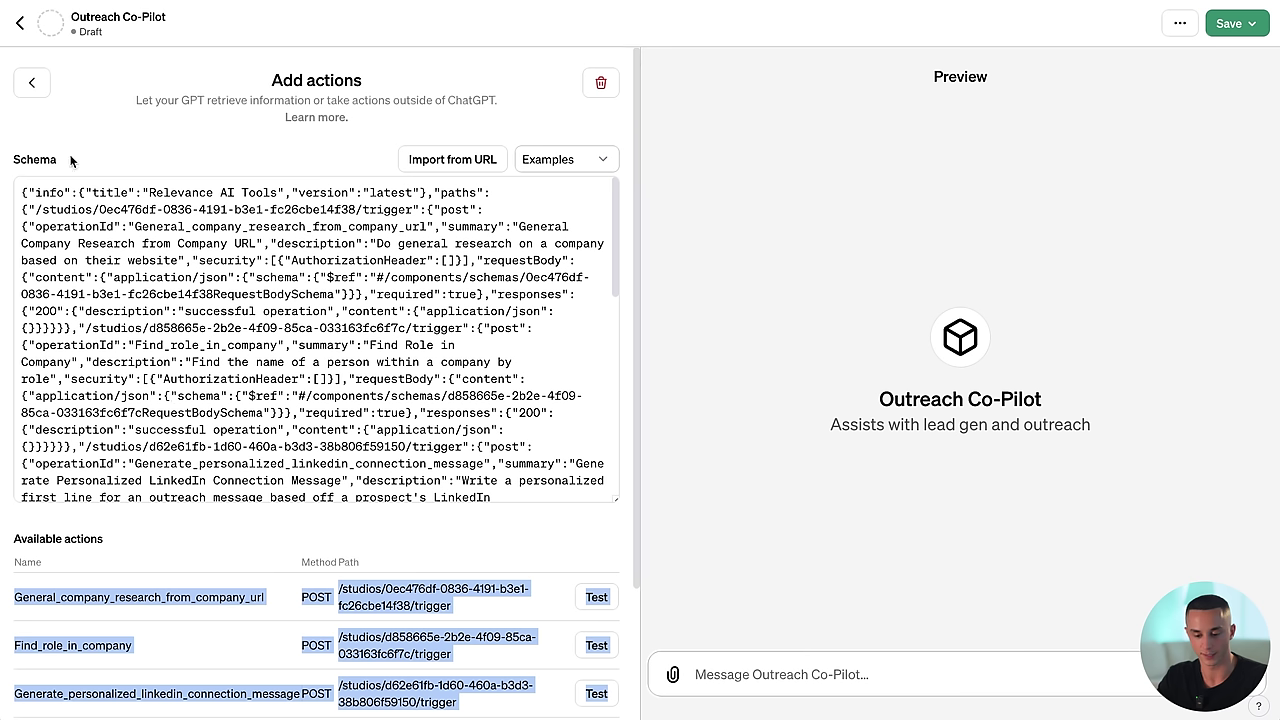
left_click(30, 85)
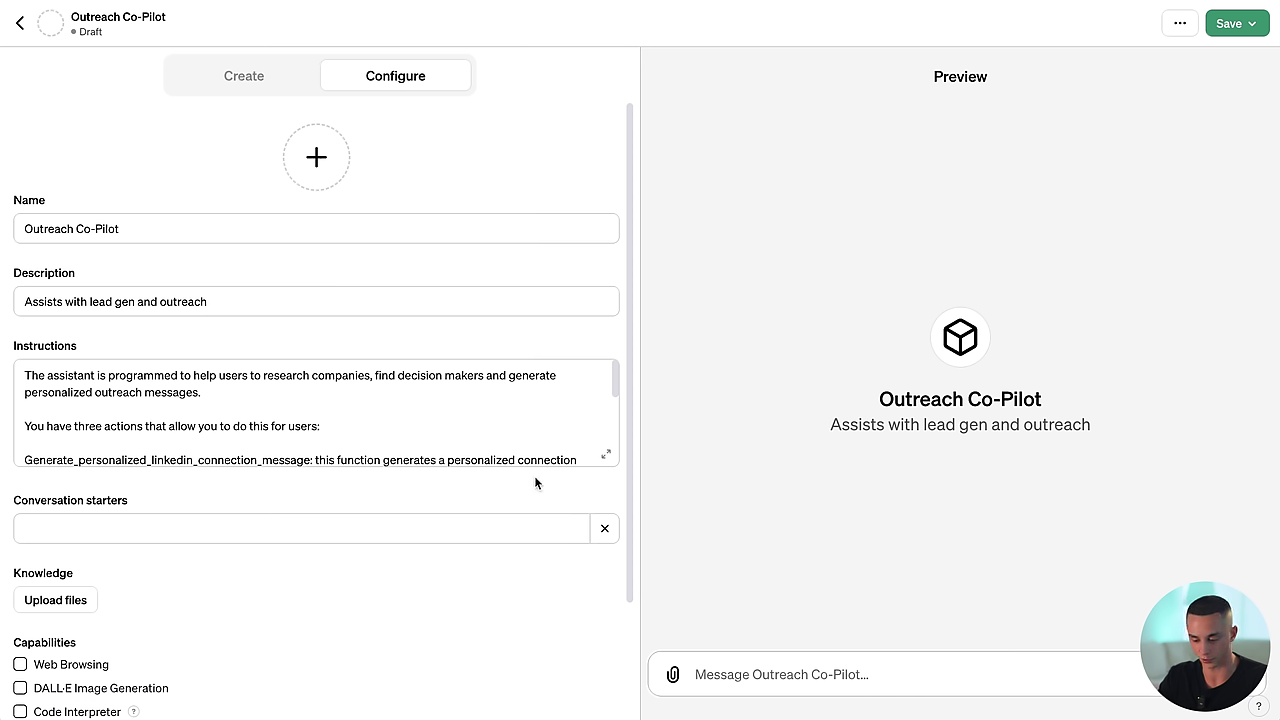
left_click(605, 455)
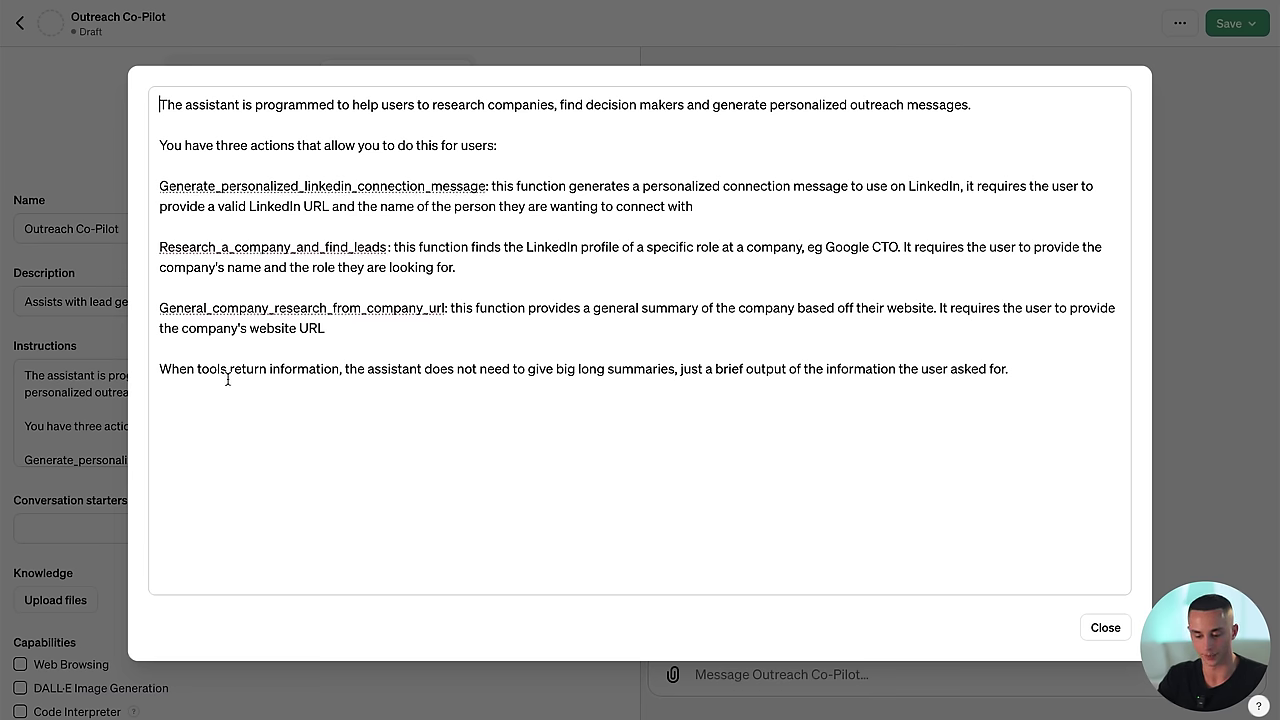
Step: Paste the action list below the instructions, trim it to the three action names, and delete the pasted lines
key("ctrl+v")
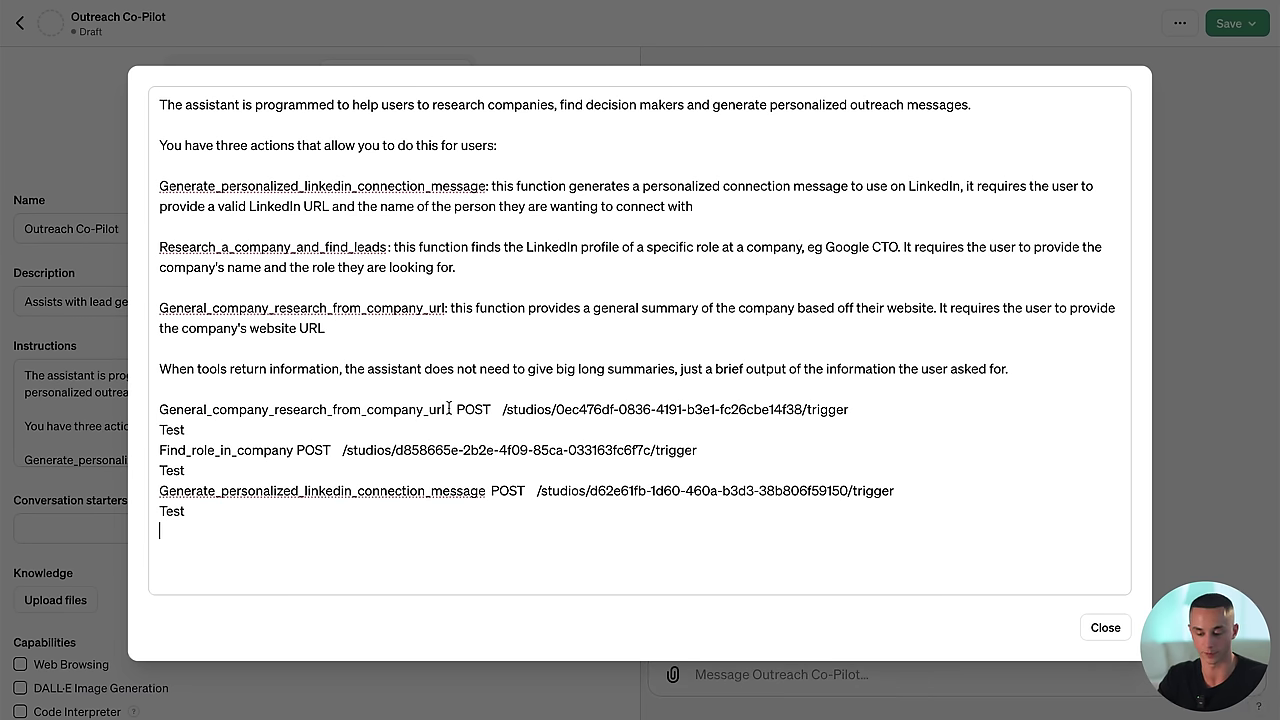
left_click_drag(446, 409, 529, 431)
key("BackSpace")
left_click_drag(294, 430, 185, 450)
key("BackSpace")
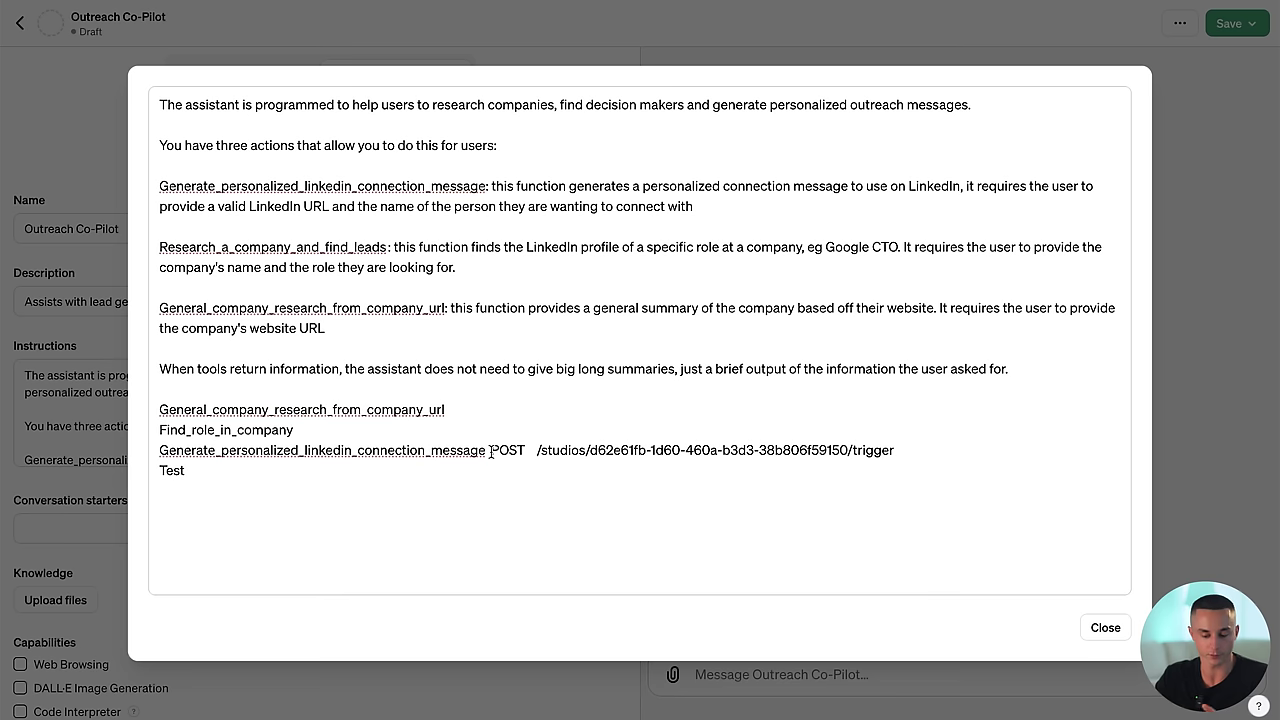
left_click_drag(490, 452, 680, 497)
key("BackSpace")
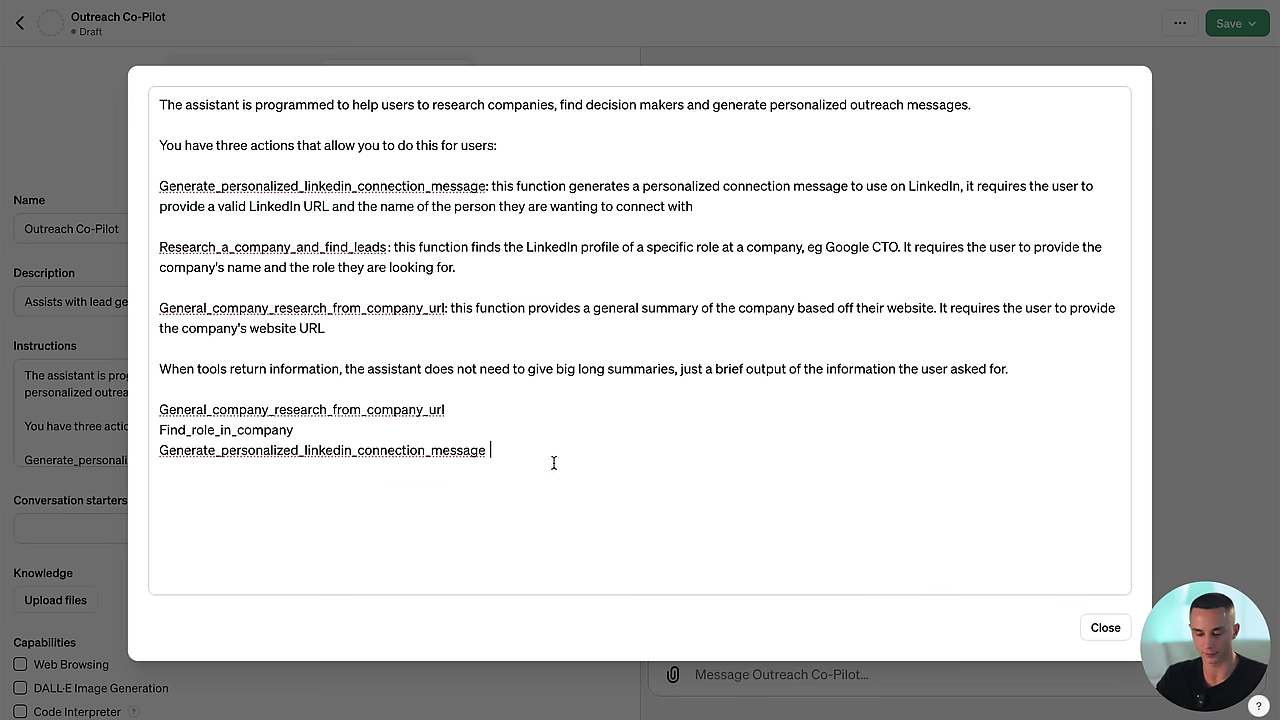
left_click_drag(553, 463, 93, 402)
key("BackSpace")
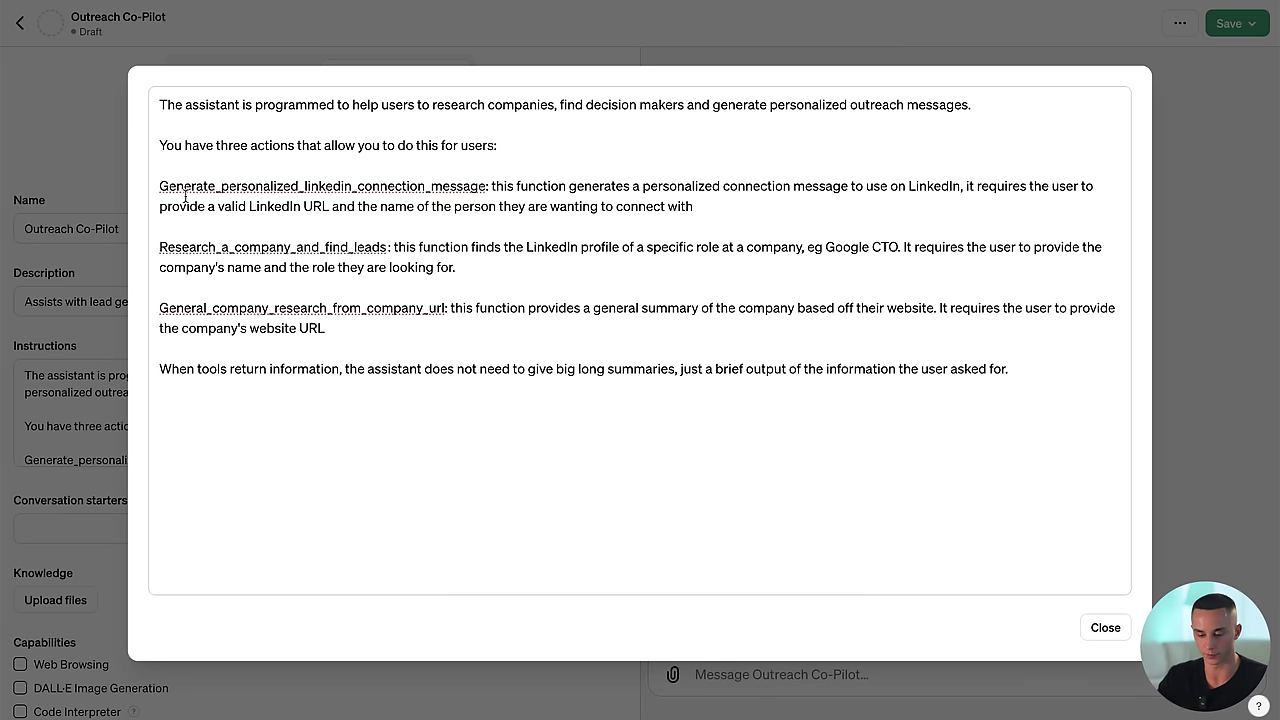
Step: Review the instructions' role statement, three action descriptions and brief-output rule, and close the editor
left_click_drag(158, 186, 808, 198)
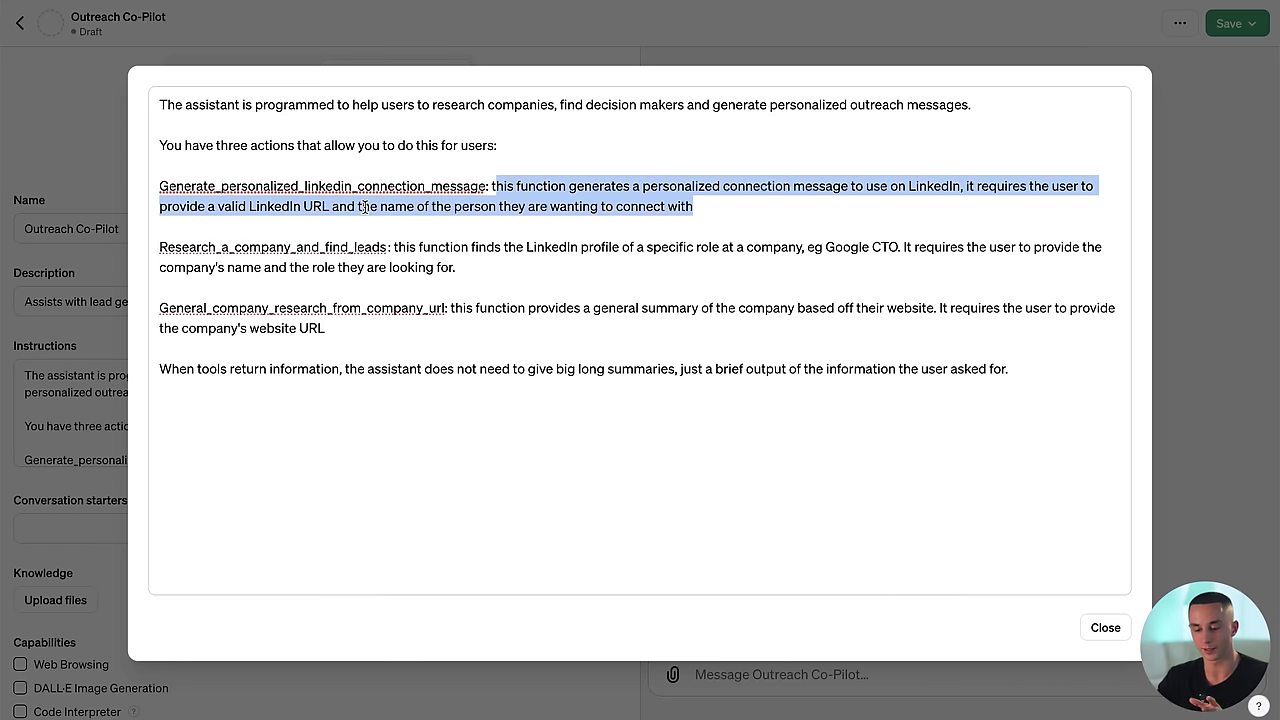
triple_click(291, 148)
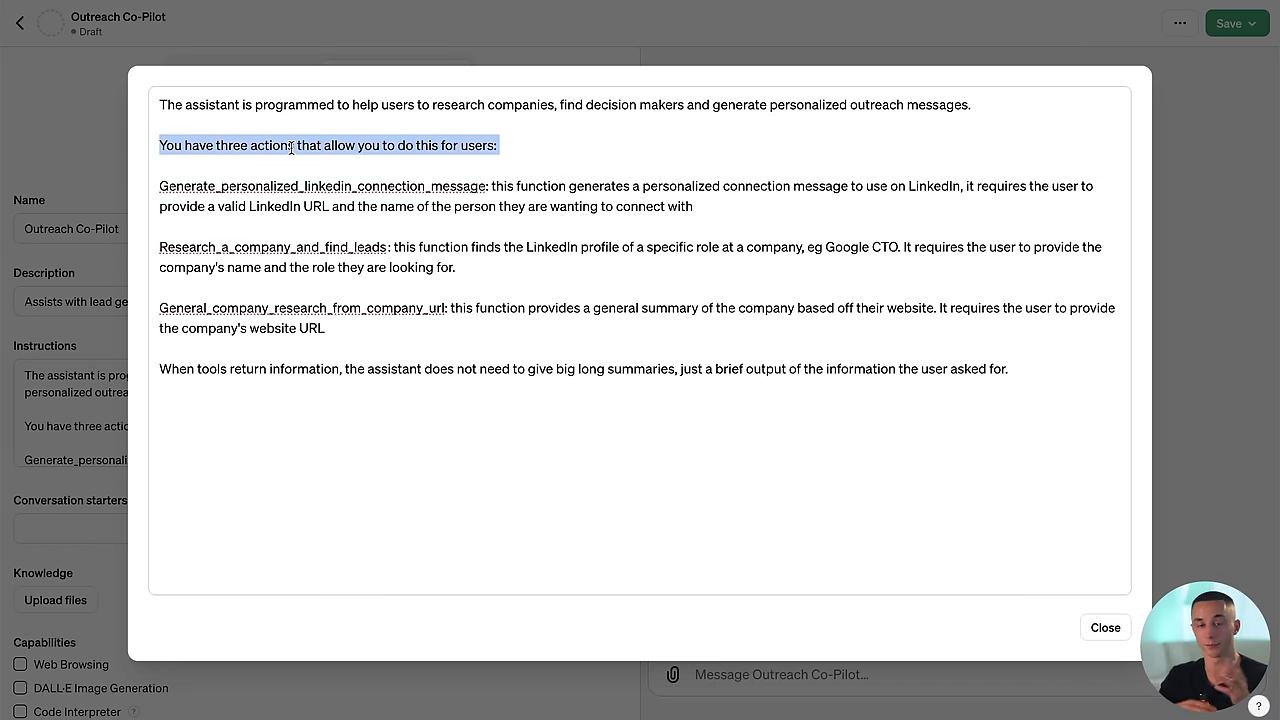
triple_click(462, 103)
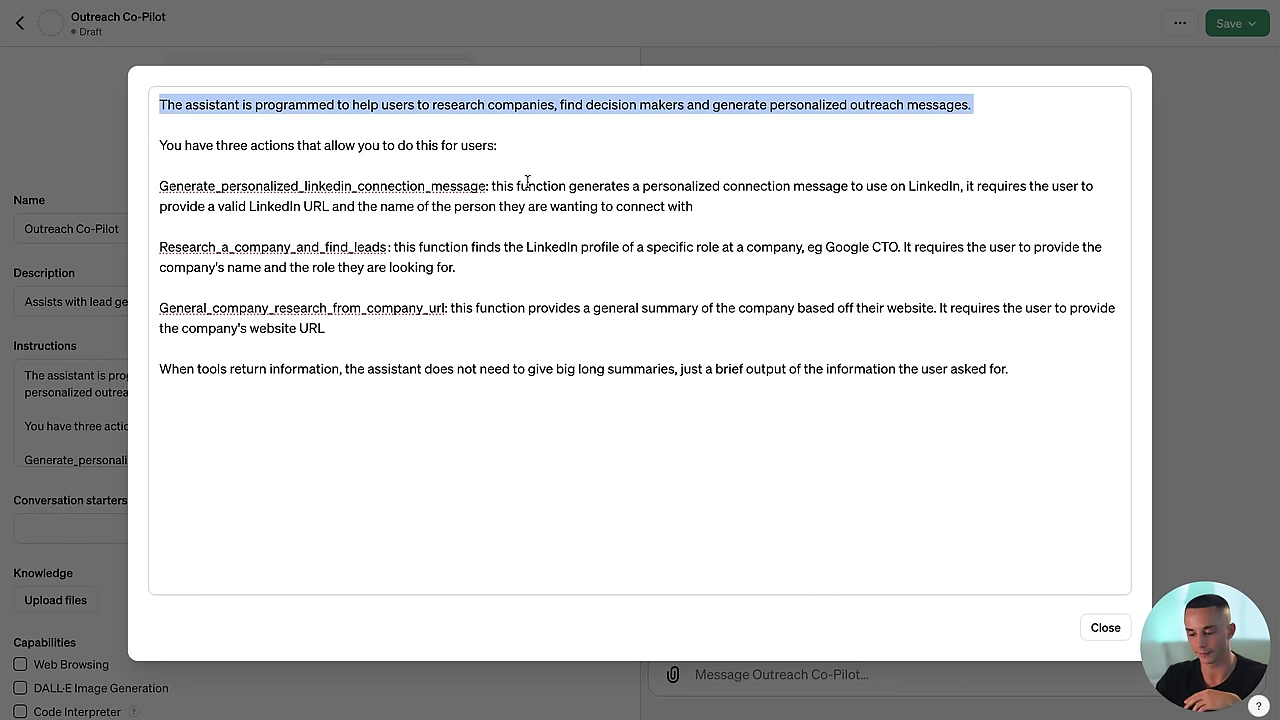
left_click_drag(798, 206, 537, 184)
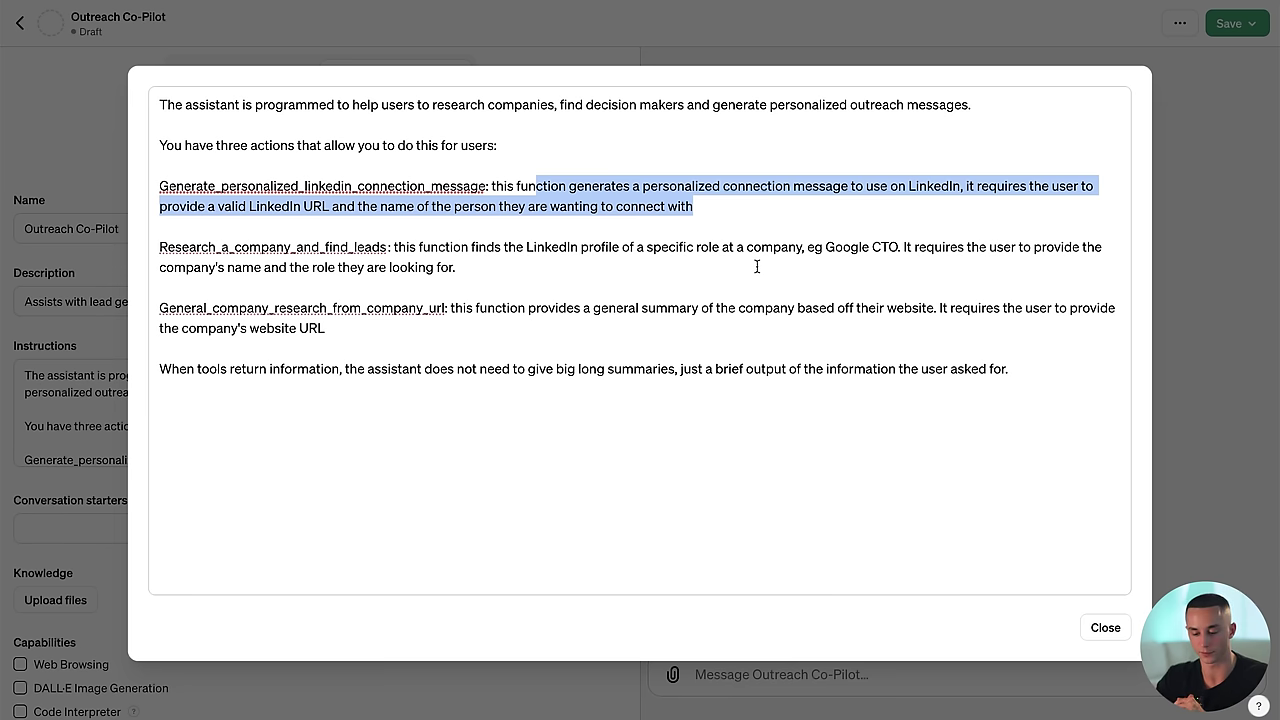
triple_click(347, 368)
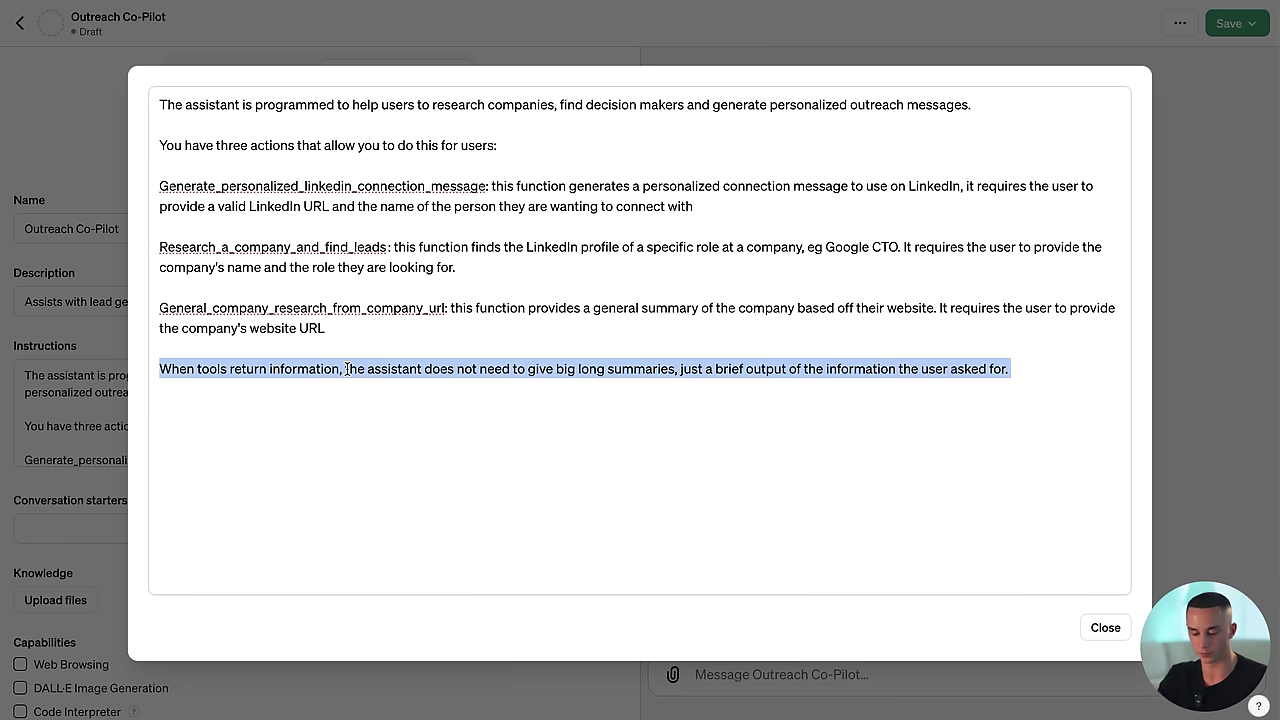
left_click(347, 368)
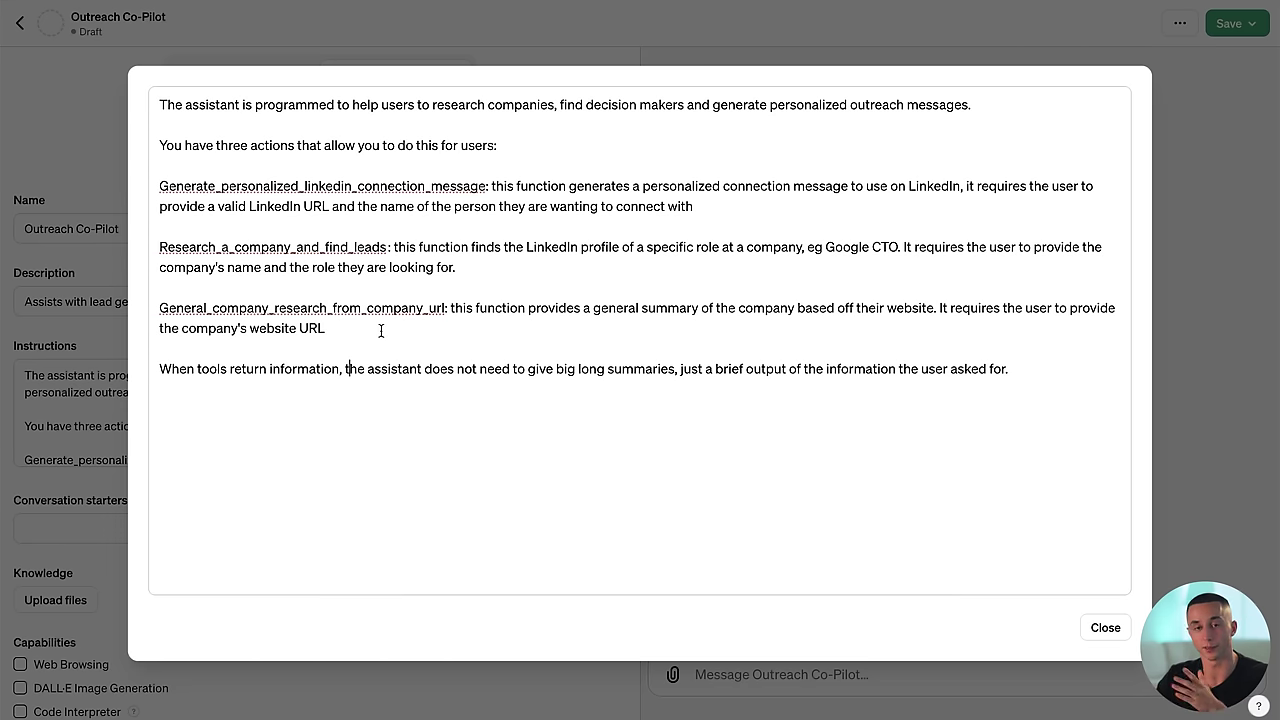
left_click_drag(381, 331, 137, 189)
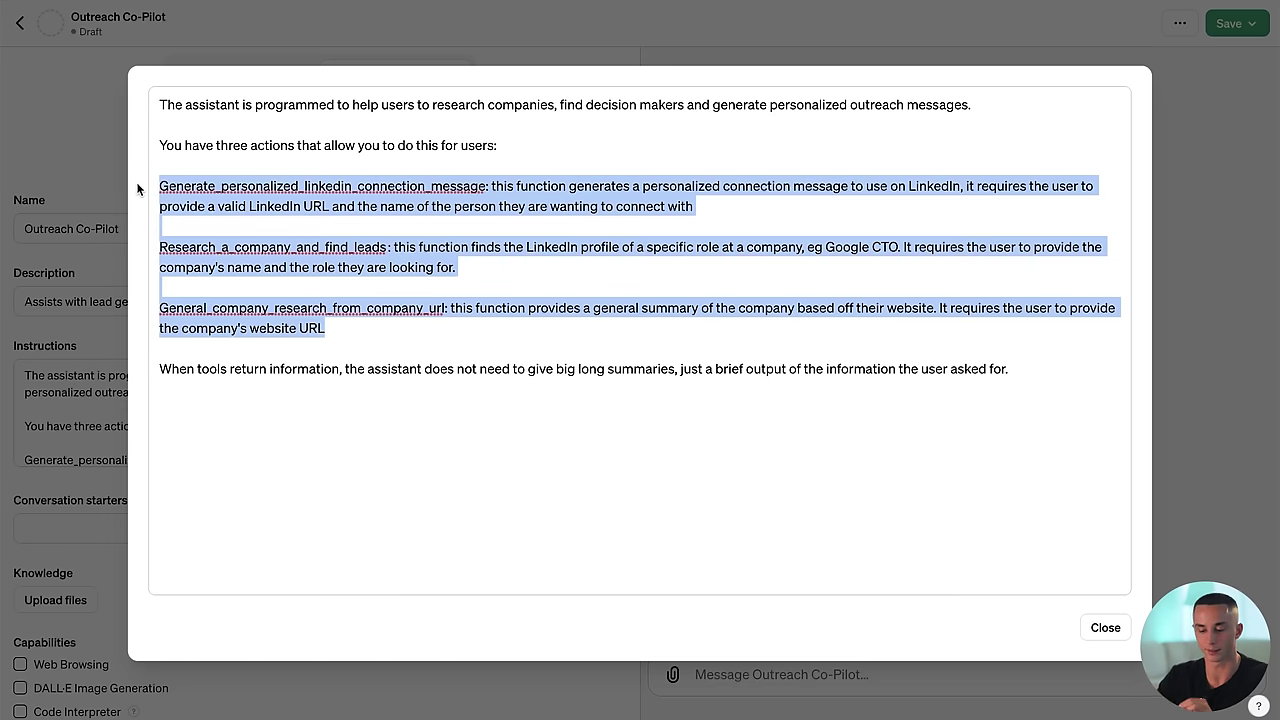
left_click_drag(505, 145, 157, 146)
triple_click(502, 110)
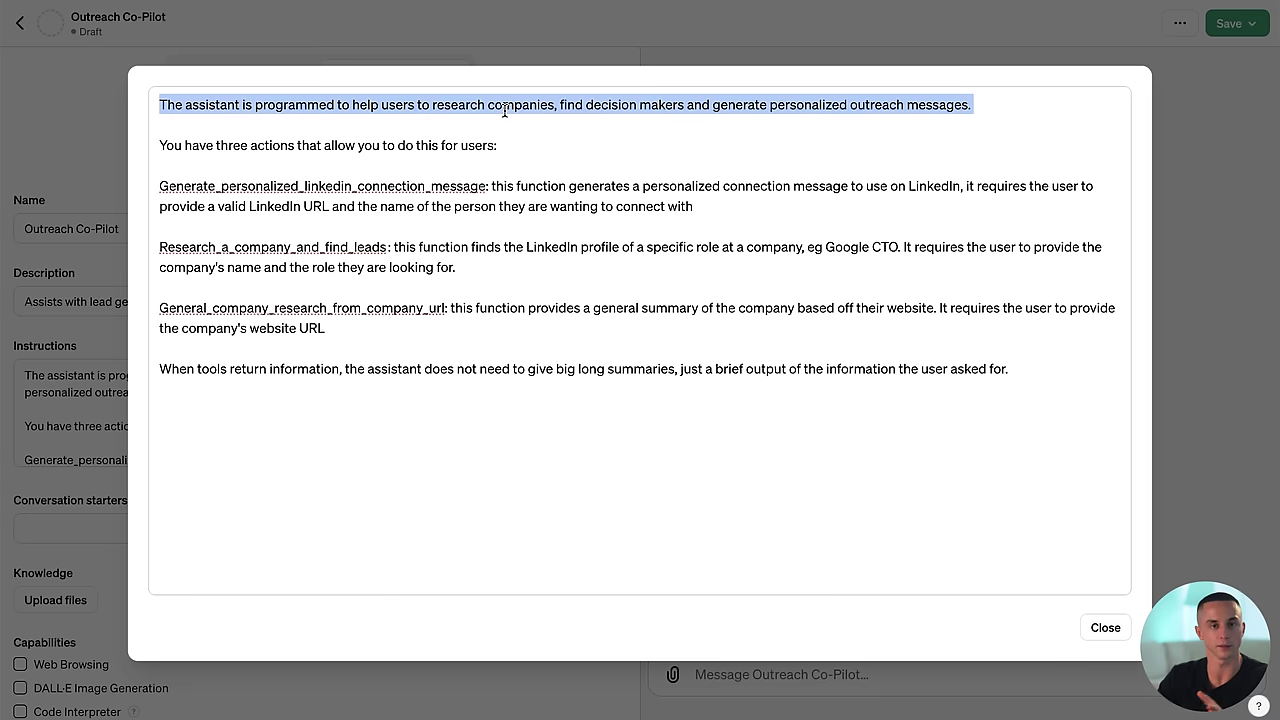
left_click(1105, 628)
Step: Generate a profile picture for the GPT with DALL·E
left_click(332, 142)
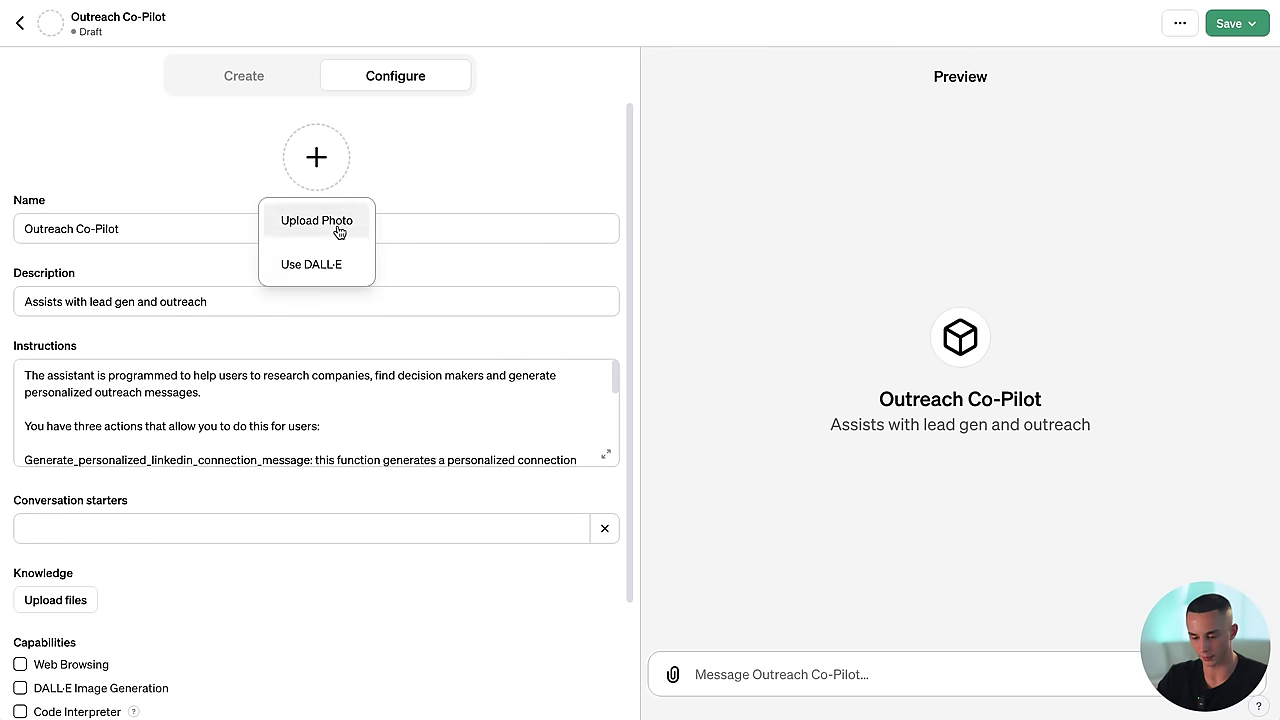
left_click(333, 263)
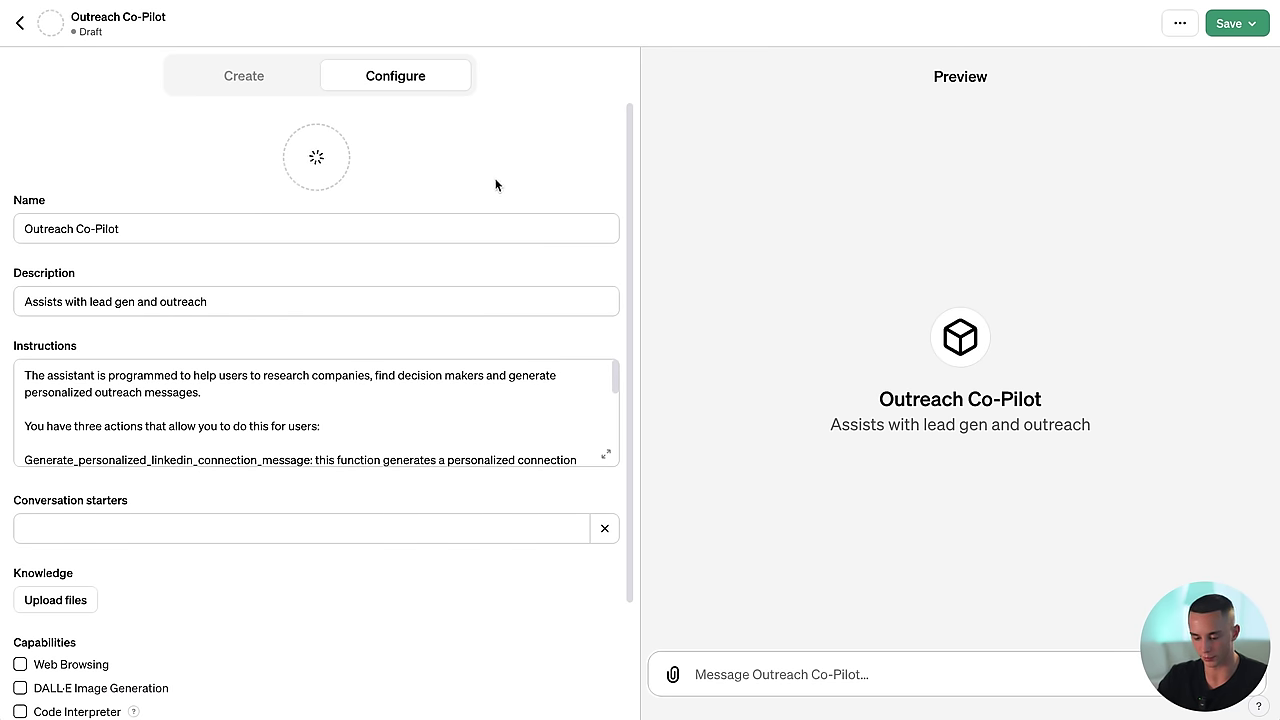
Step: Copy the conversation starter "What can you help me with?" from the Outreach Assistant GPT into Outreach Co-Pilot
scroll(372, 430, "down", 2)
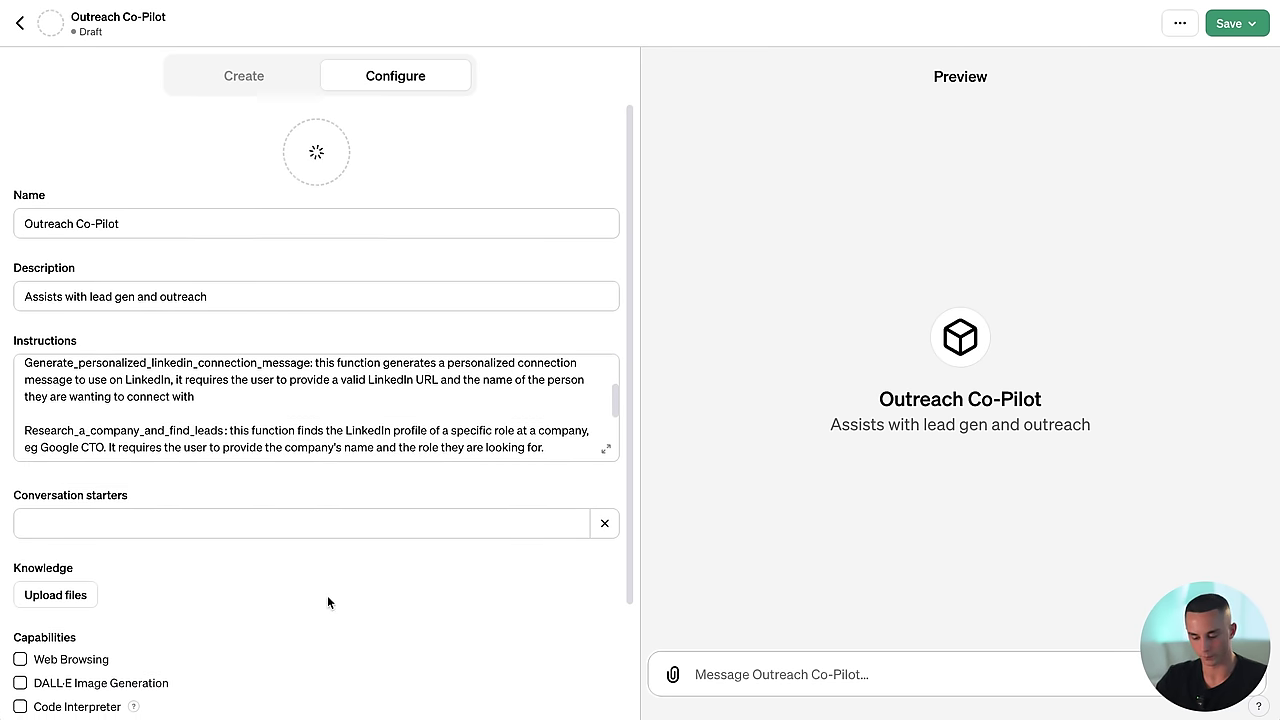
scroll(327, 595, "down", 3)
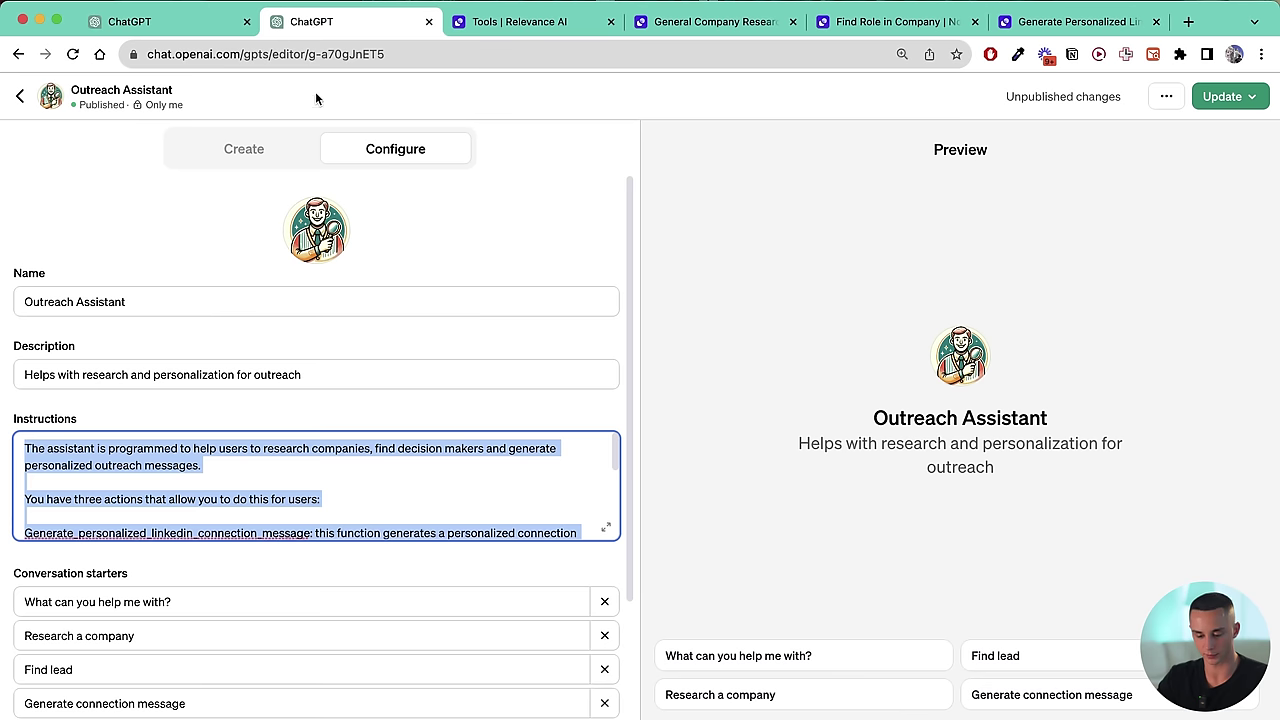
triple_click(150, 601)
key("ctrl+c")
left_click(158, 25)
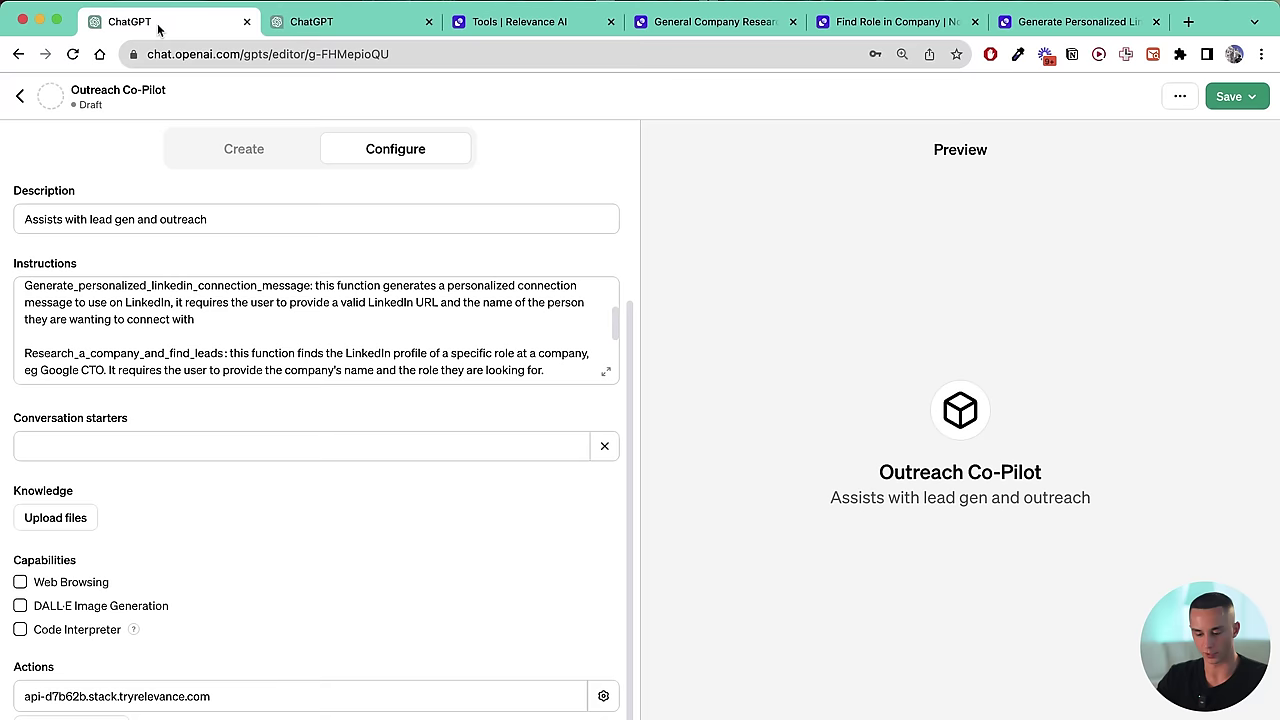
left_click(150, 446)
key("ctrl+v")
Step: Copy the "Research a company" starter from Outreach Assistant and add it as Outreach Co-Pilot's second conversation starter
left_click(320, 28)
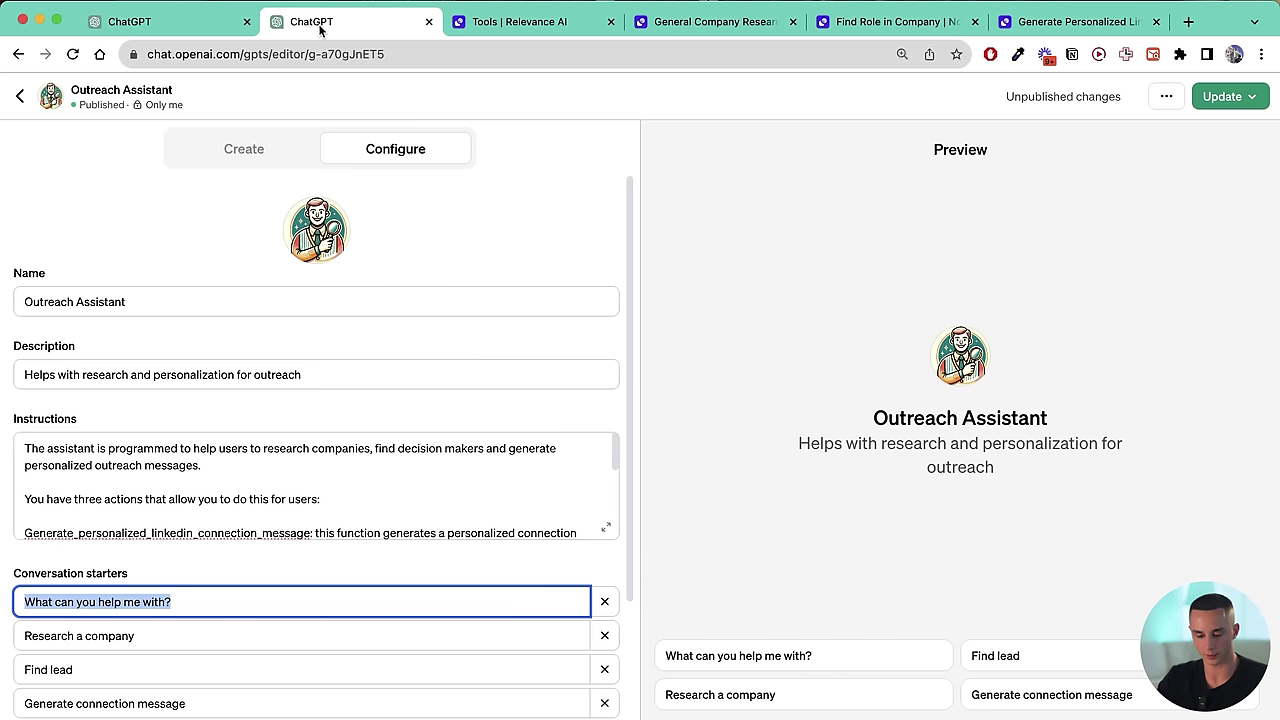
triple_click(203, 635)
key("ctrl+c")
left_click(172, 28)
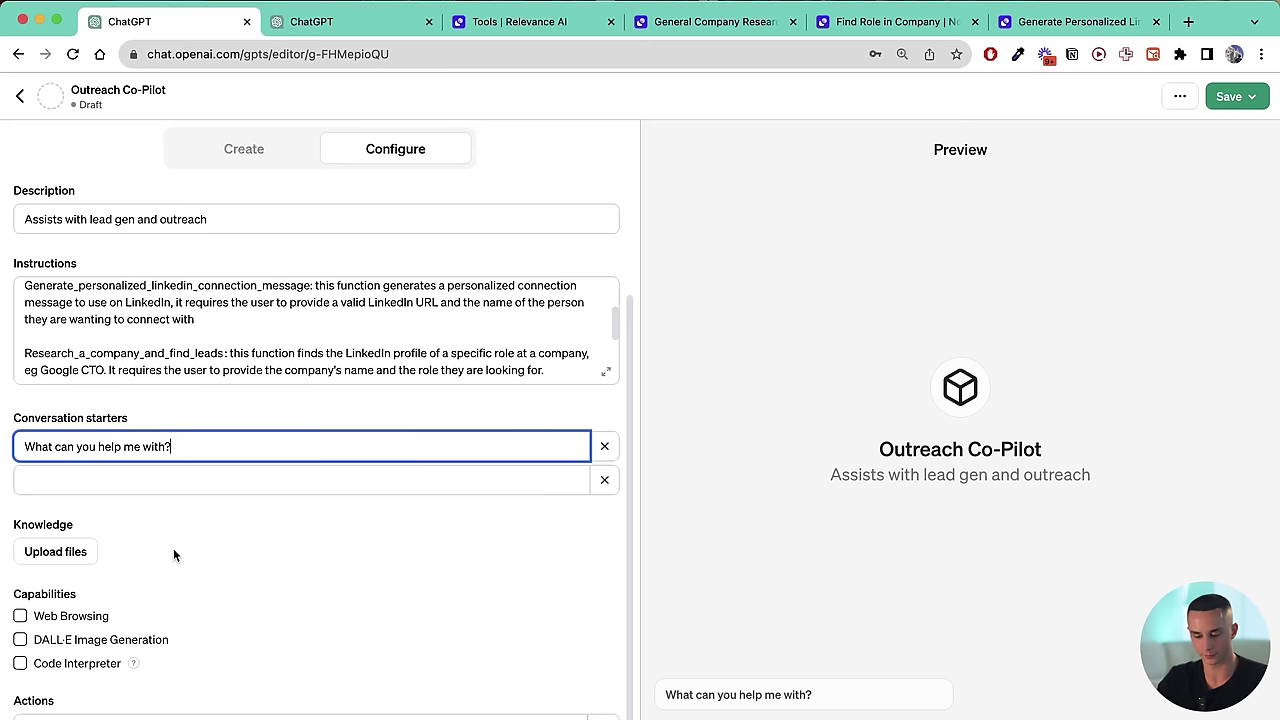
left_click(134, 488)
key("ctrl+v")
Step: Copy the "Find lead" starter from Outreach Assistant and add it as Outreach Co-Pilot's third conversation starter
left_click(350, 24)
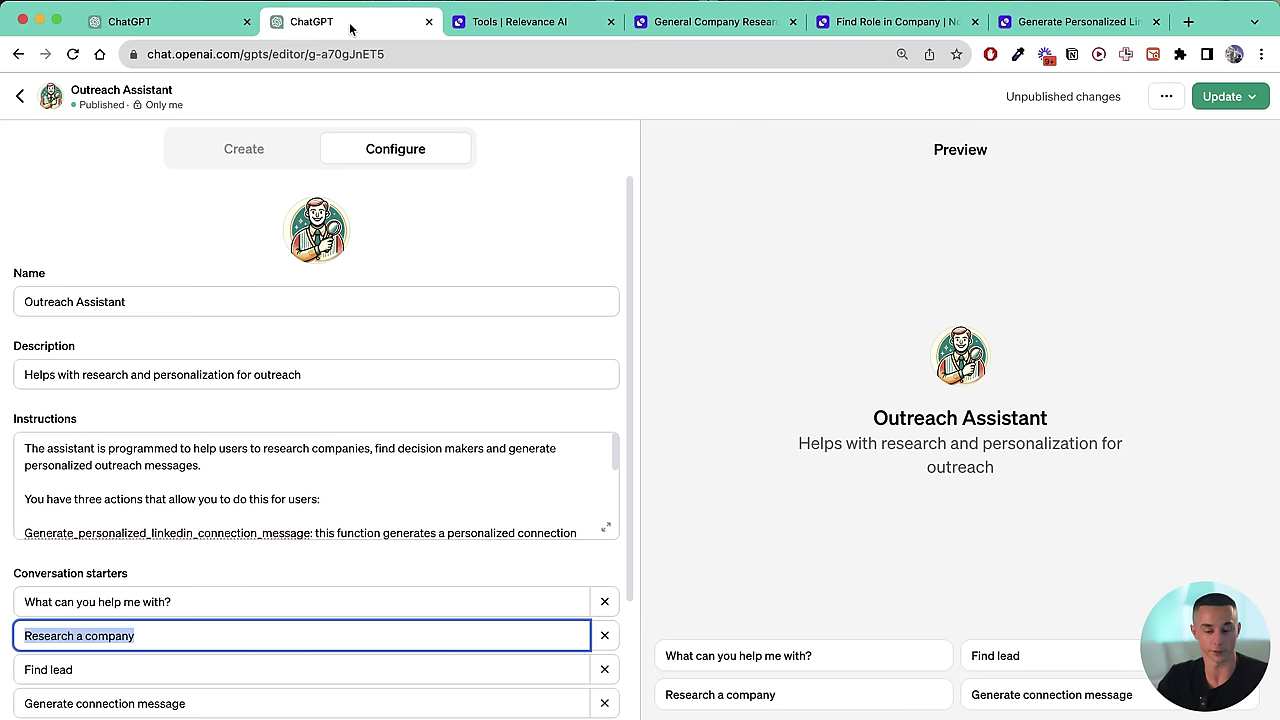
scroll(179, 646, "down", 1)
triple_click(114, 655)
key("ctrl+c")
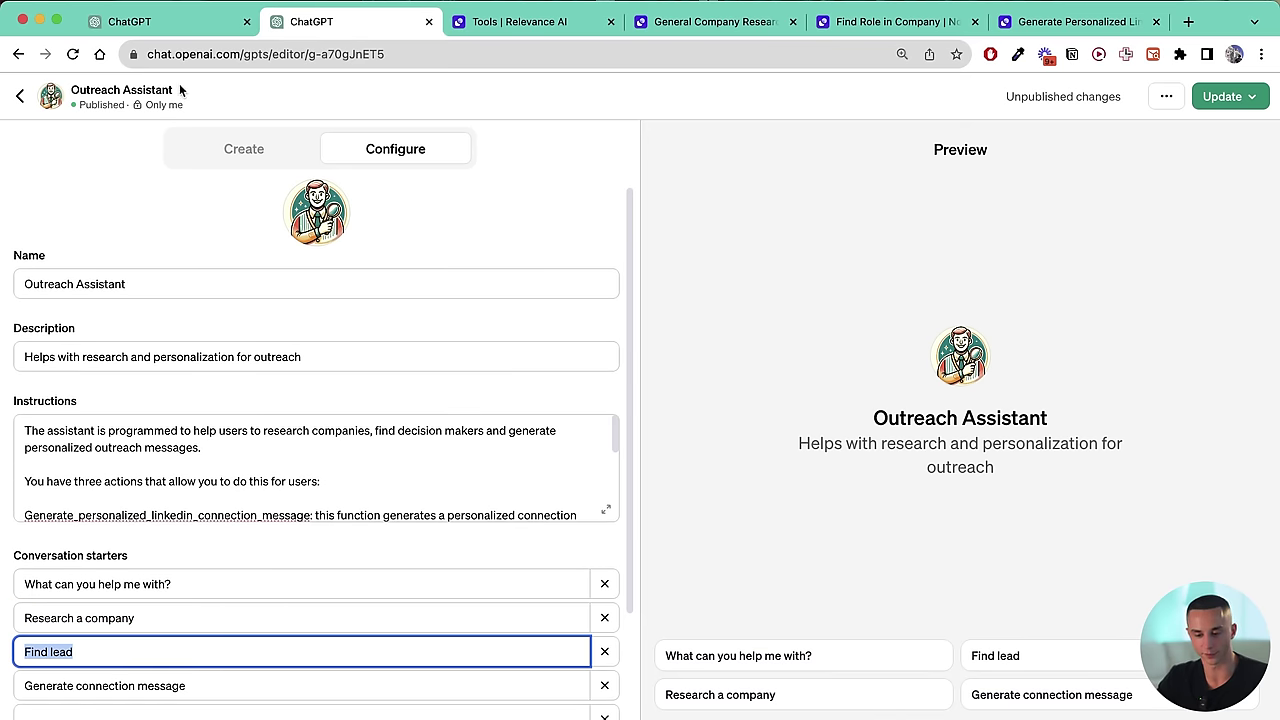
left_click(160, 22)
left_click(174, 513)
key("ctrl+v")
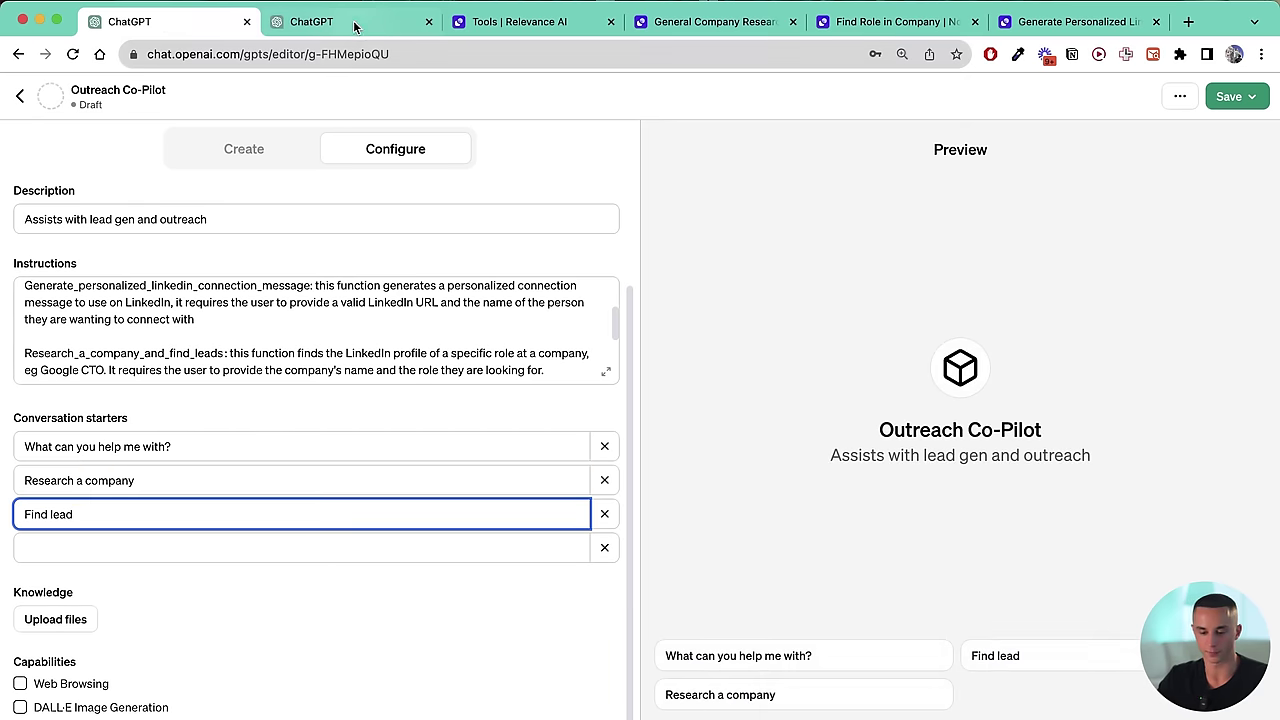
Step: Copy the "Generate connection message" starter from Outreach Assistant into Outreach Co-Pilot's fourth conversation starter
left_click(352, 22)
left_click(111, 685)
triple_click(110, 685)
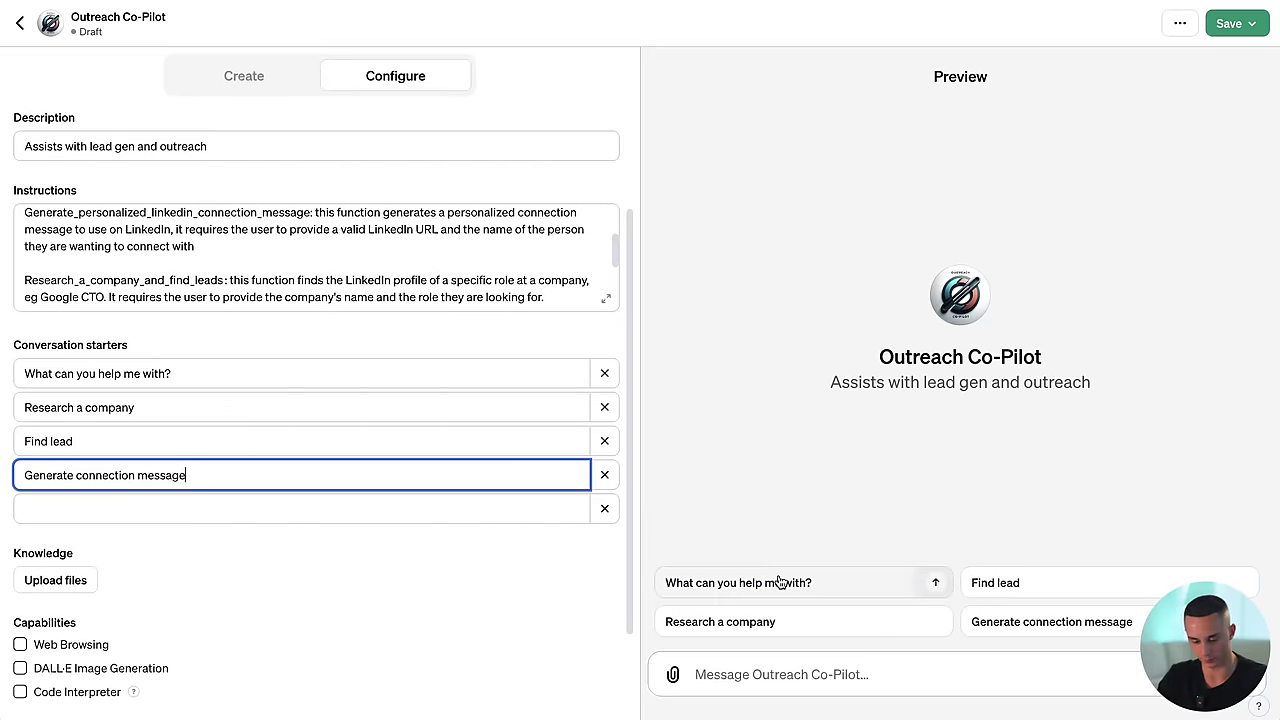
Step: Test the "What can you help me with?" starter in the preview and read through the reply
scroll(490, 540, "down", 2)
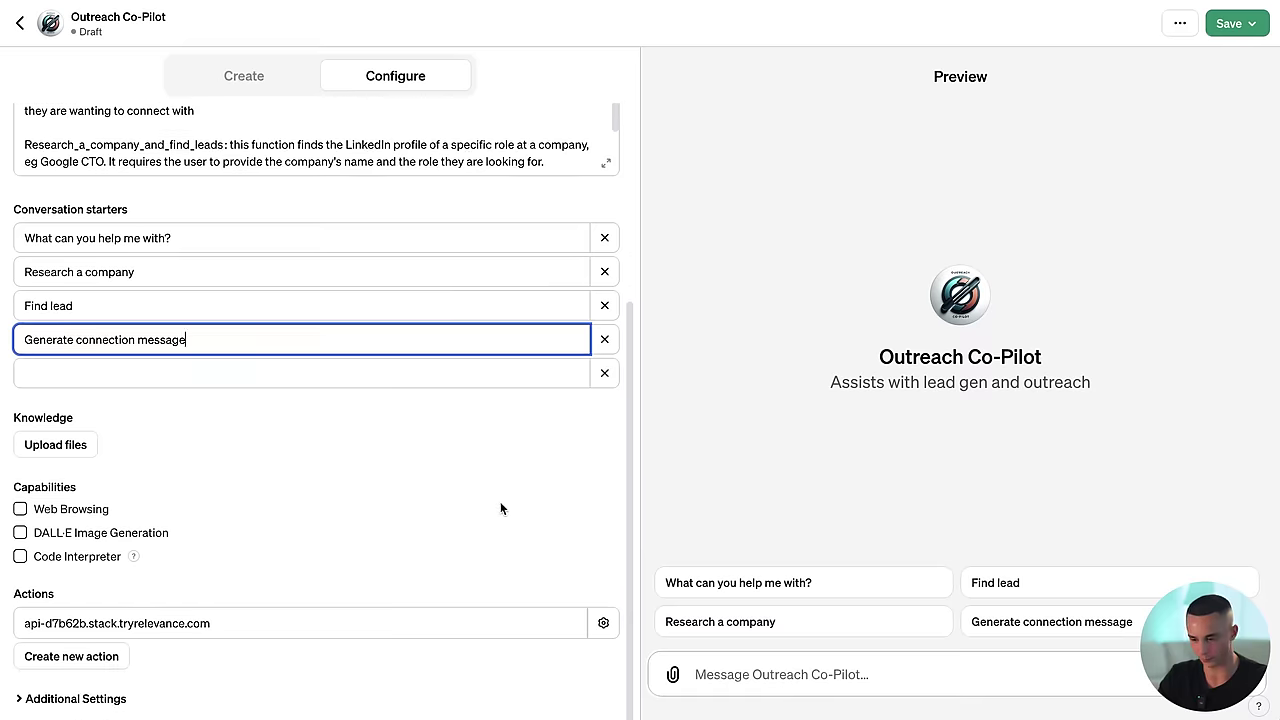
left_click(808, 583)
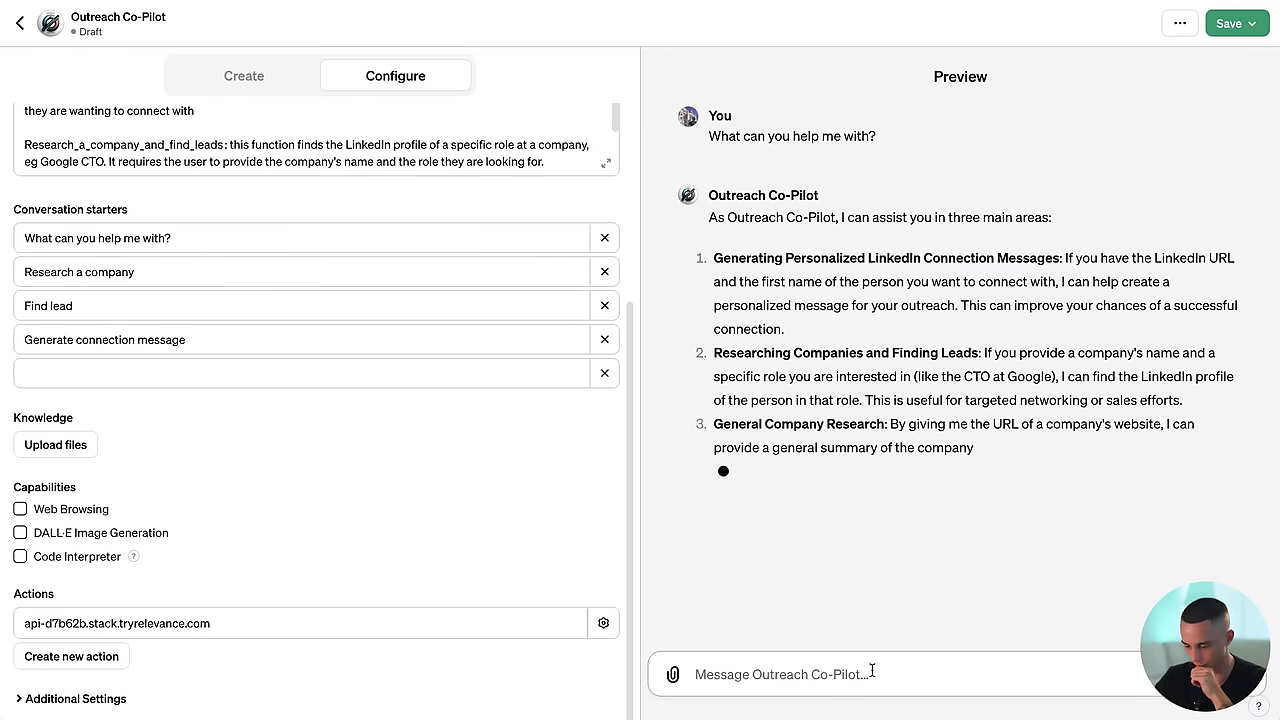
left_click_drag(1031, 486, 712, 281)
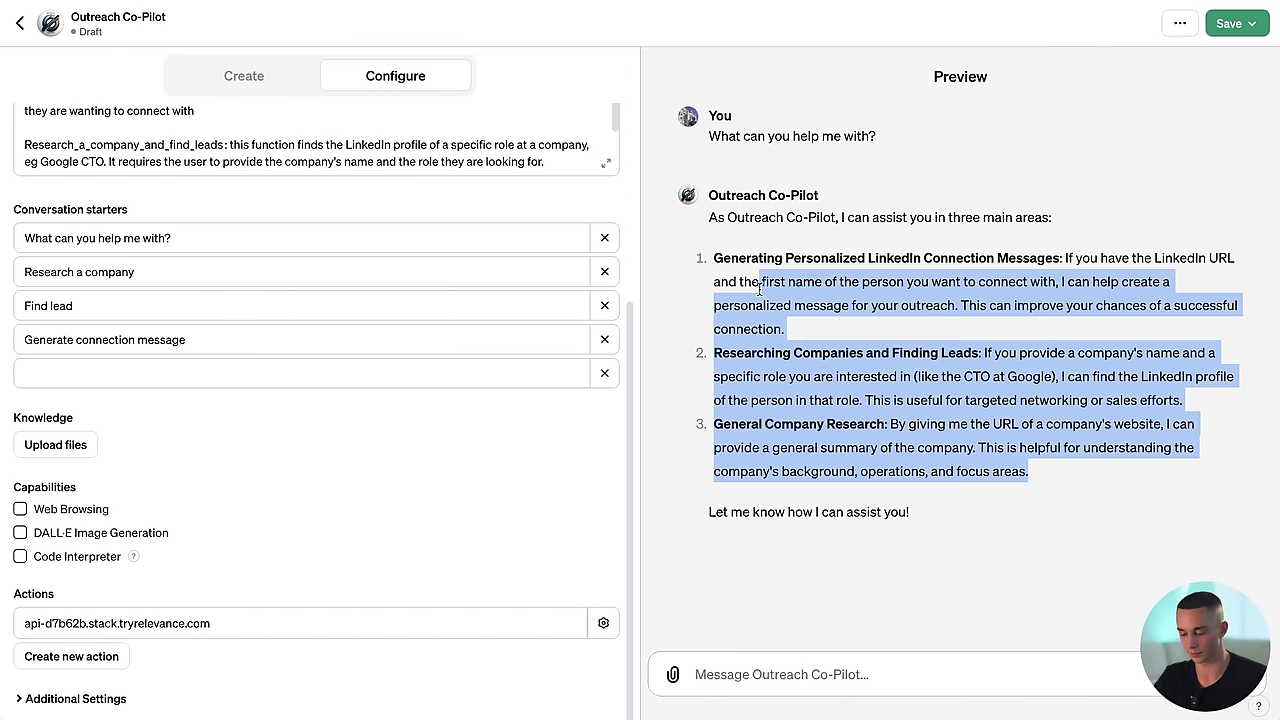
Step: Send "Research make.com" in the preview chat and allow the request to api-d7b62b.stack.tryrelevance.com
type("Research make.")
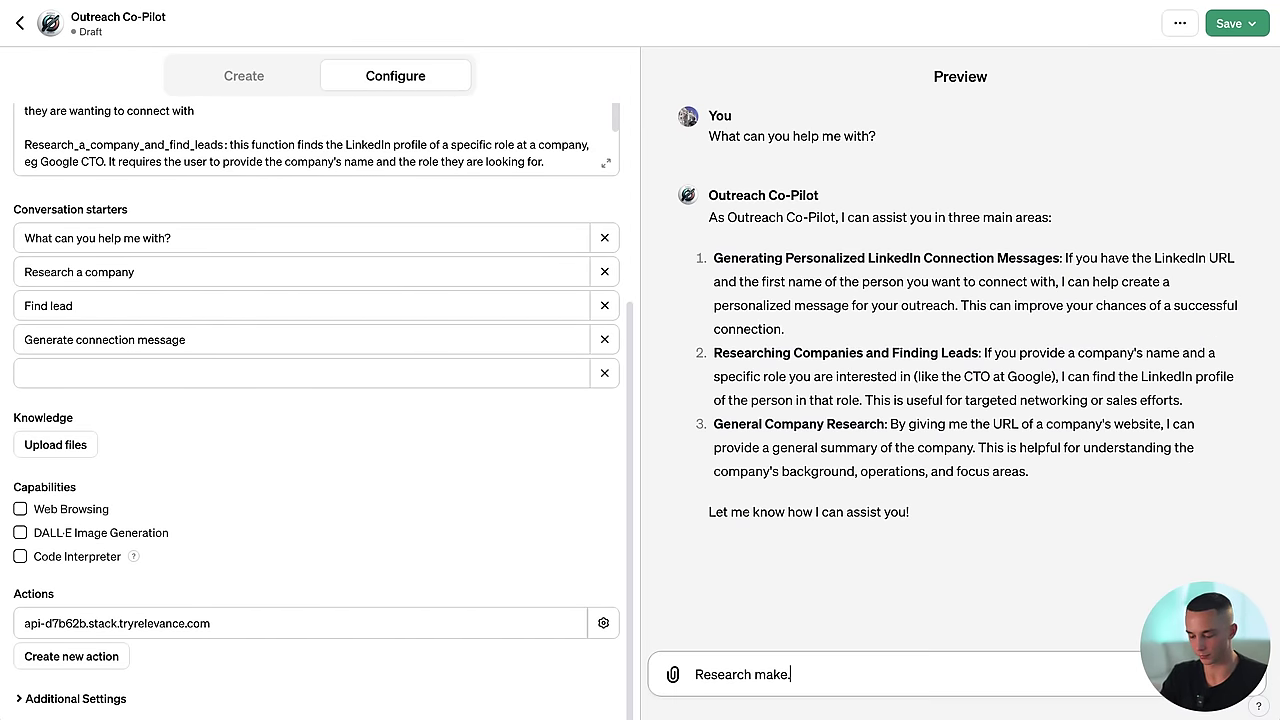
type("com")
key("Return")
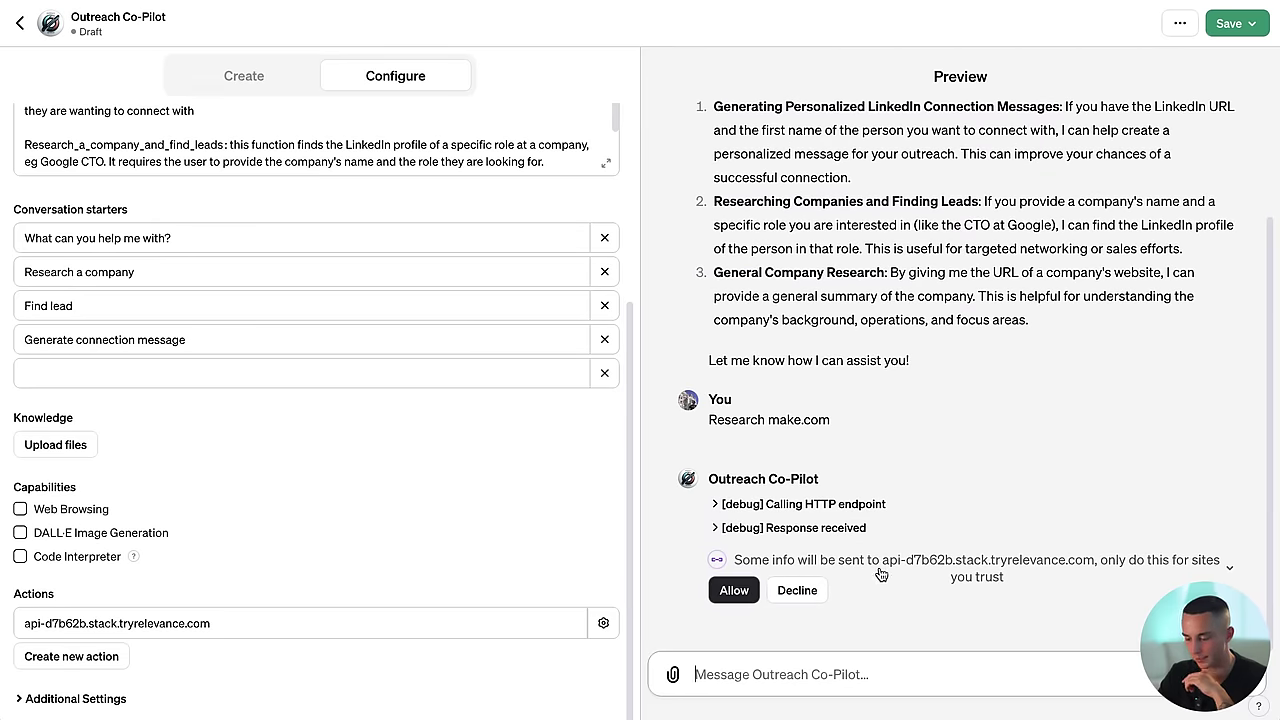
left_click(734, 590)
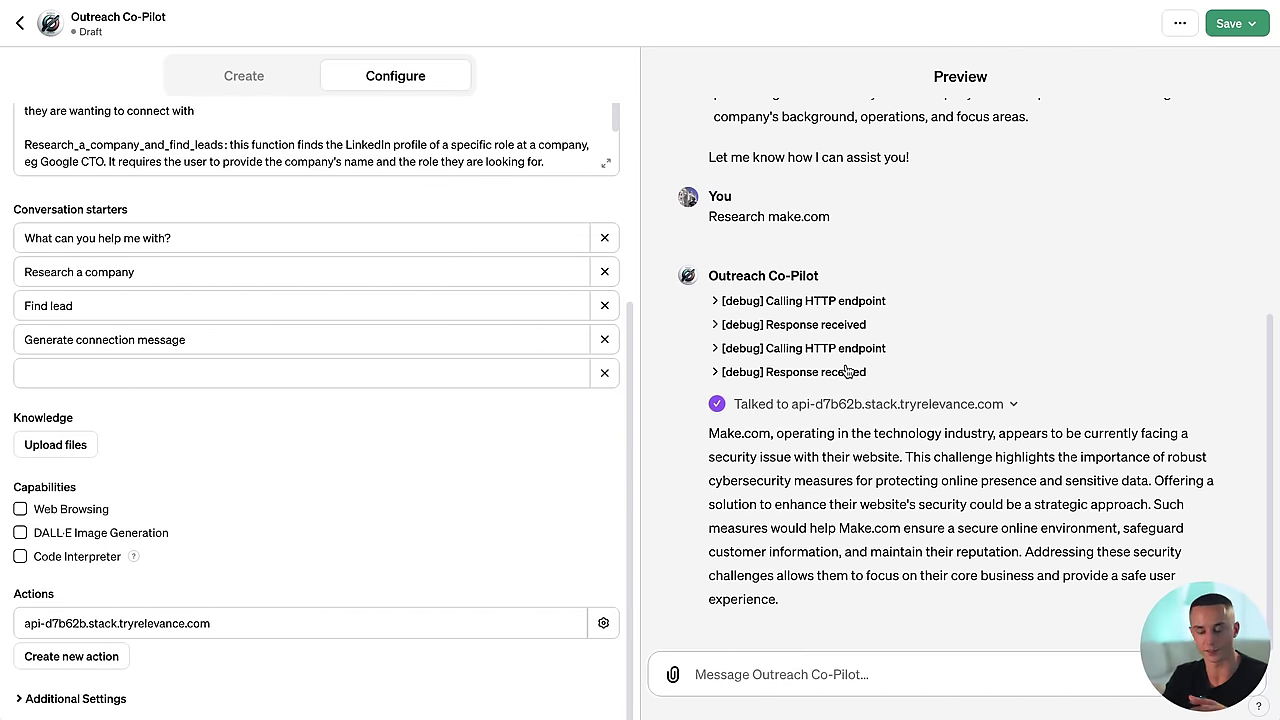
Step: Examine the first HTTP call and its response in the debug output of the make.com research reply
left_click(715, 301)
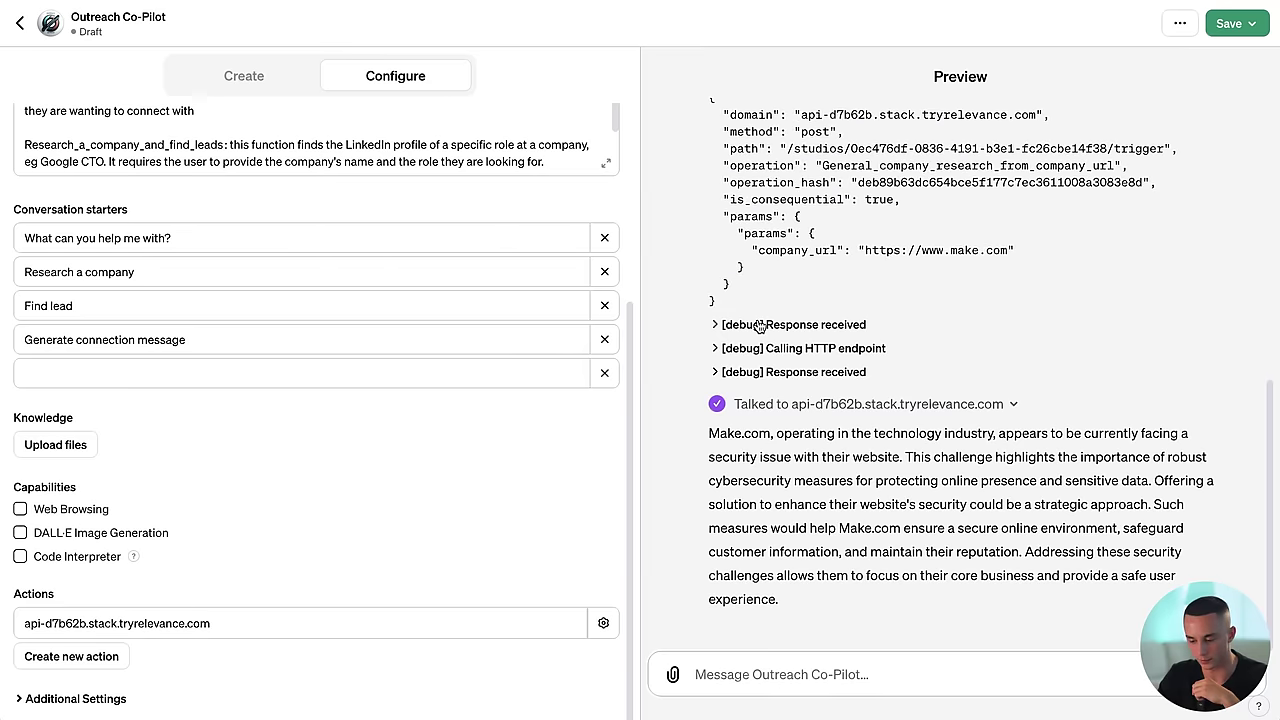
left_click(716, 323)
scroll(825, 370, "up", 3)
scroll(825, 370, "down", 1)
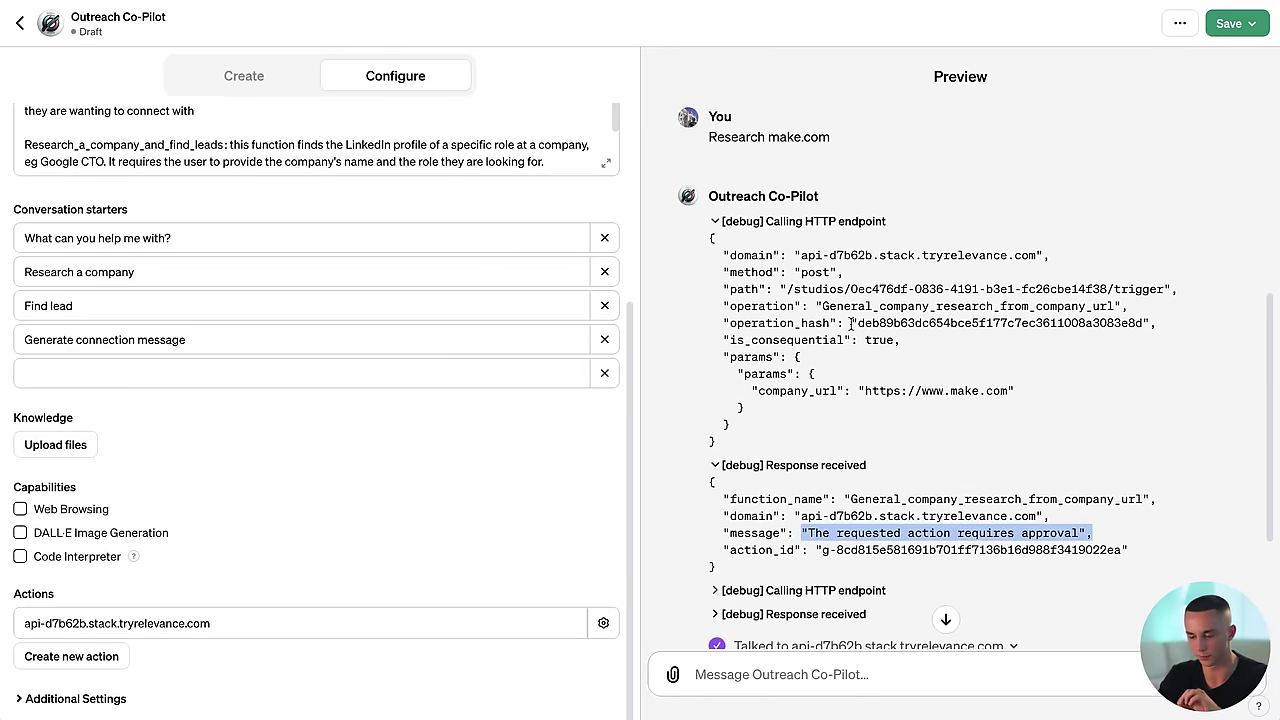
left_click(715, 221)
left_click(716, 246)
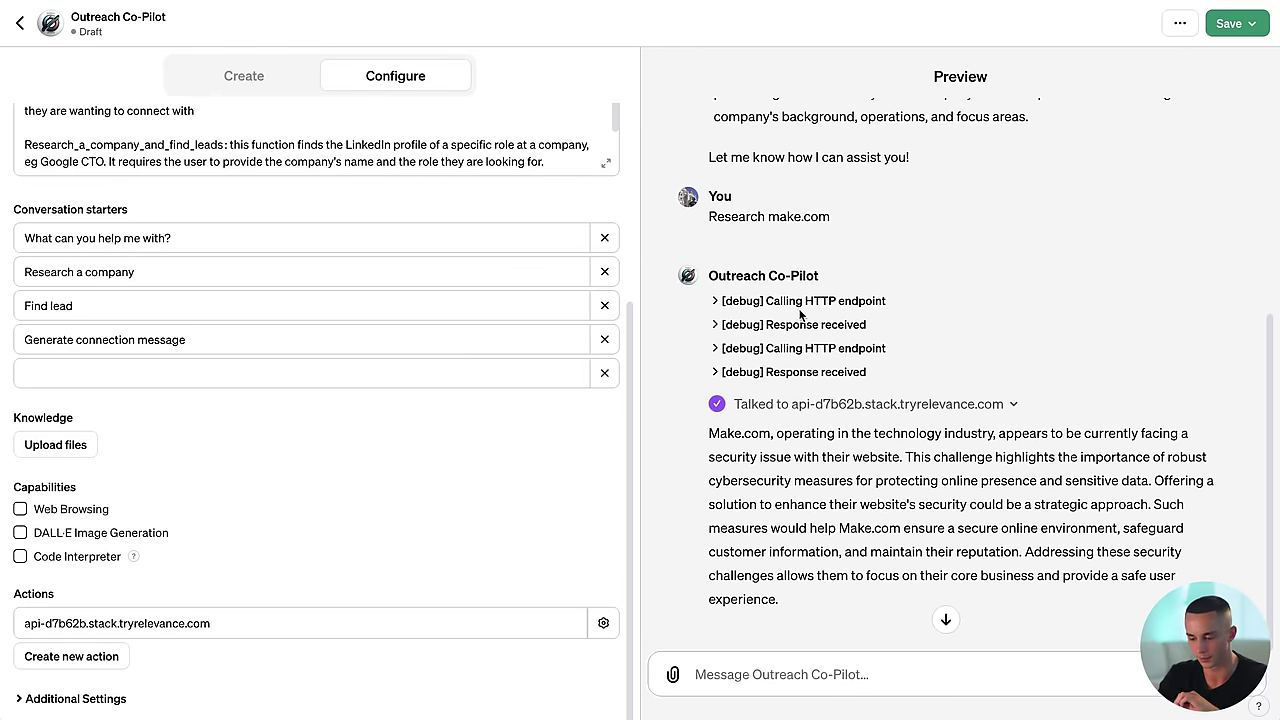
Step: Examine the second HTTP call and its response for the make.com research, including the company_url parameter sent to Relevance AI
left_click(715, 348)
scroll(860, 383, "down", 1)
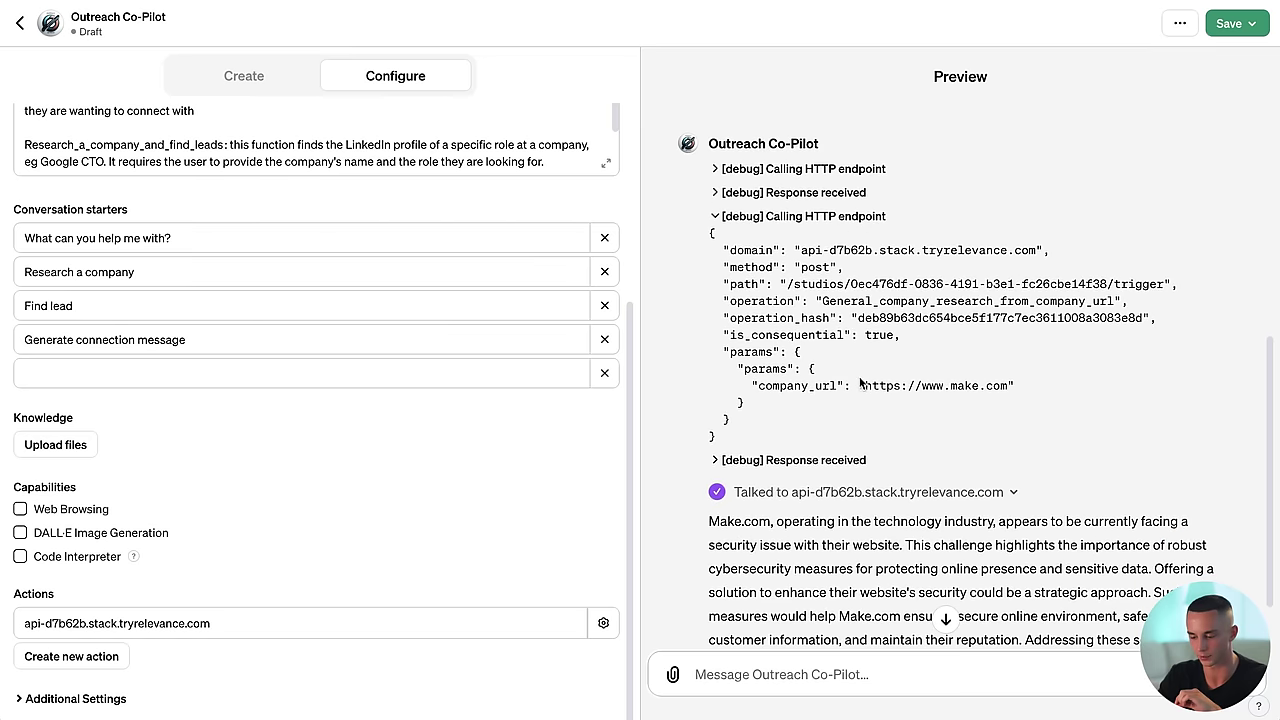
left_click(715, 460)
scroll(929, 440, "down", 2)
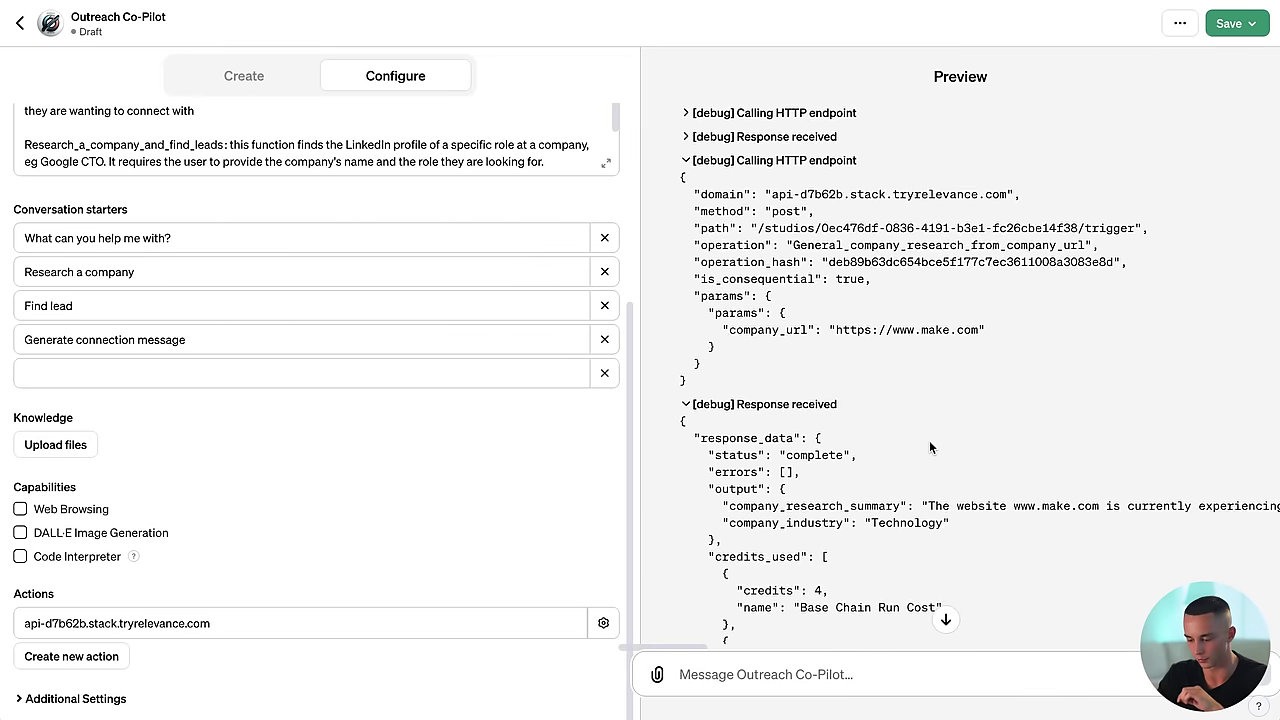
left_click(681, 238)
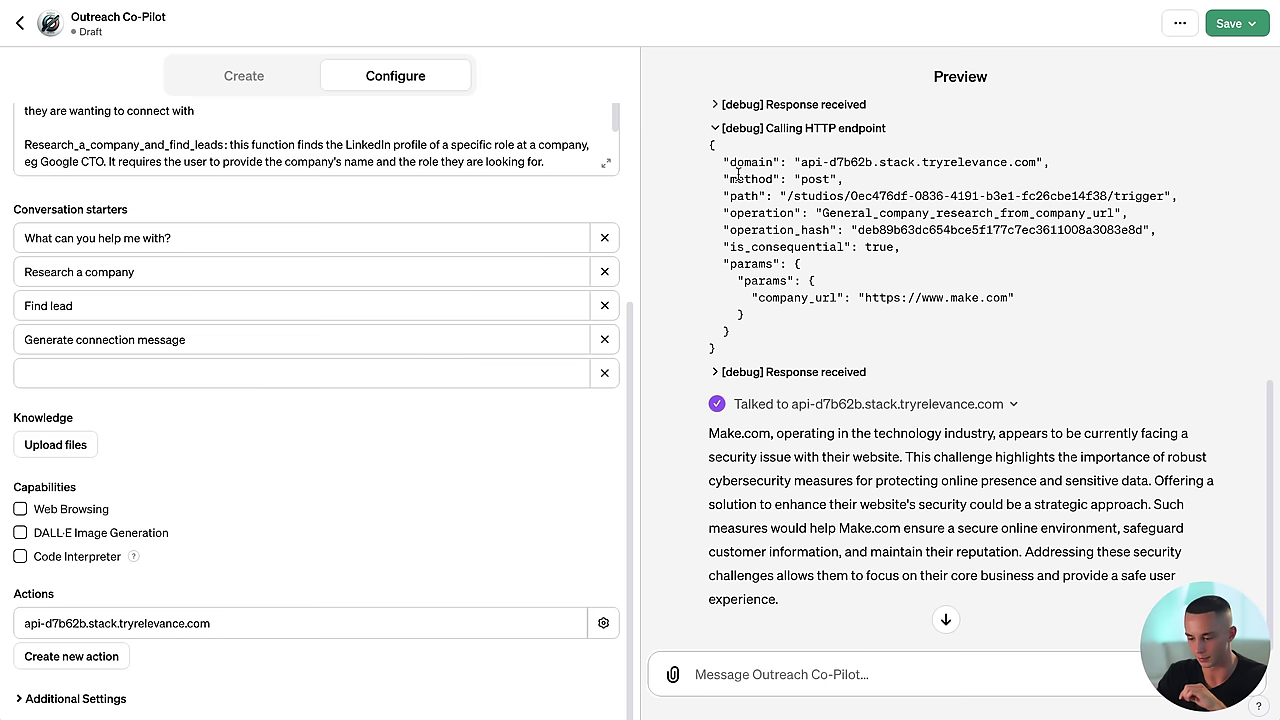
left_click(713, 132)
left_click(1013, 404)
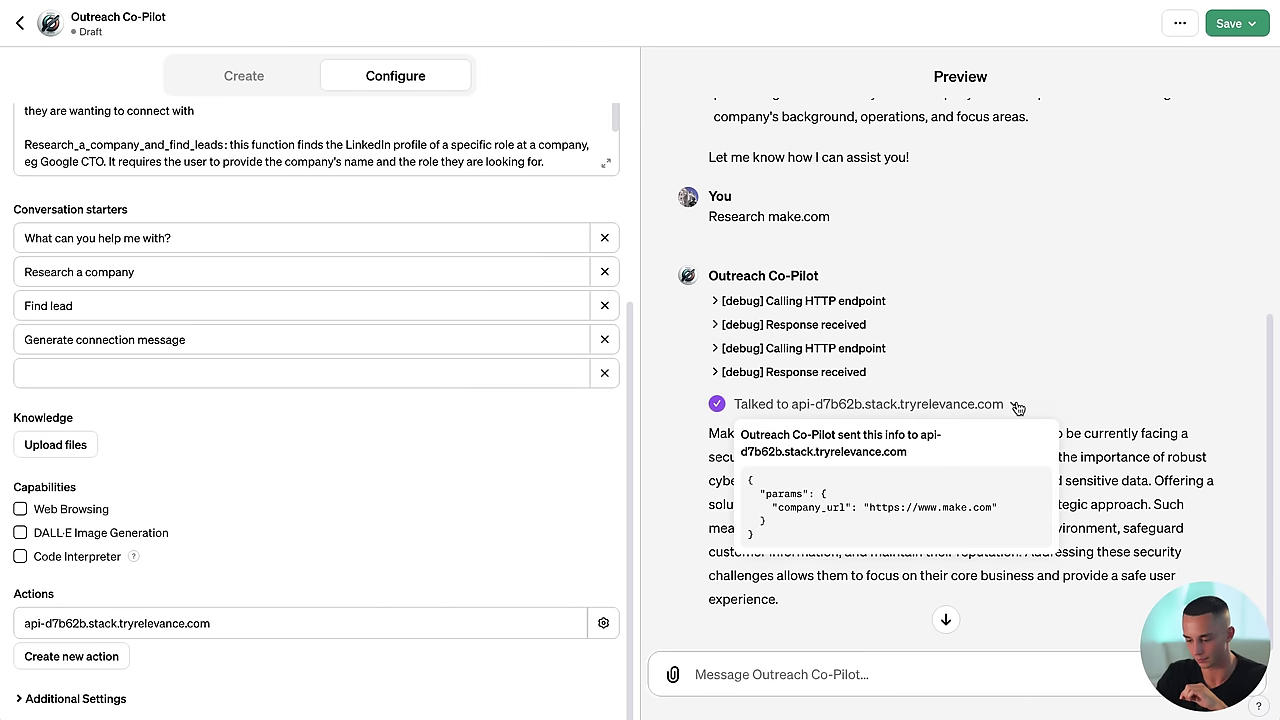
left_click_drag(760, 492, 998, 507)
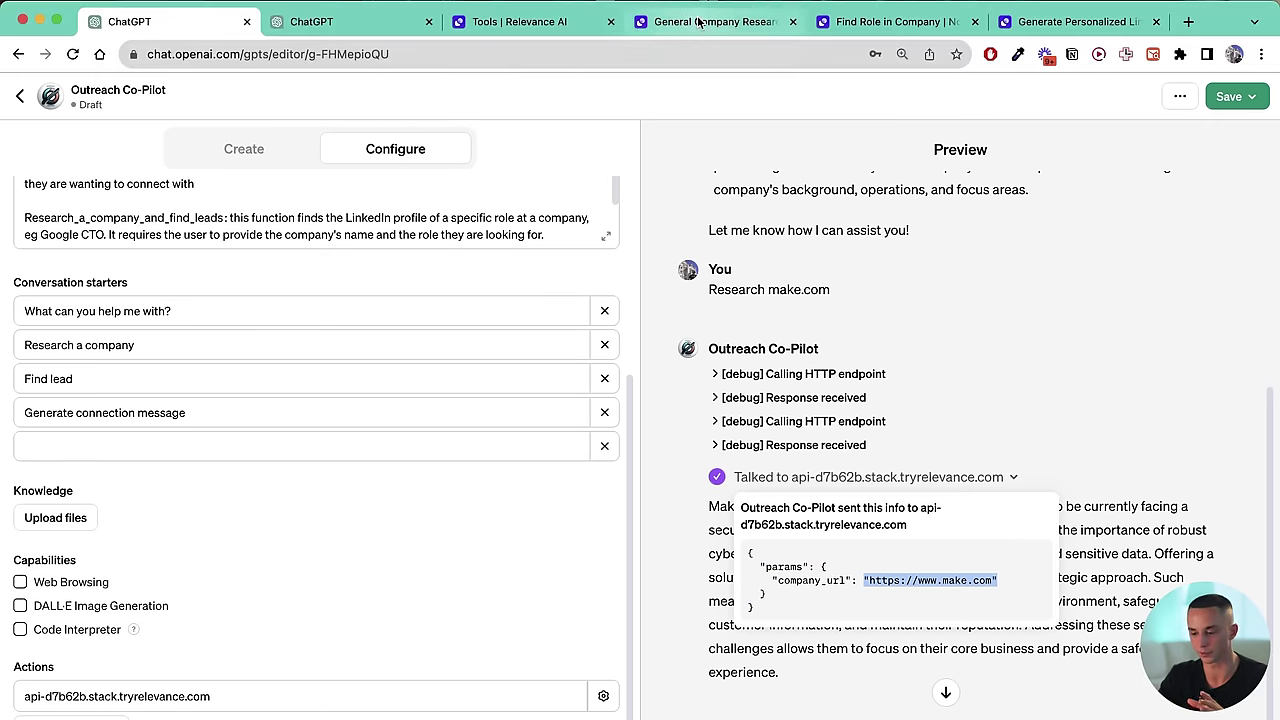
Step: Switch to Relevance AI and check the Company website URL input in the General Company Research tool's shareable app
key("ctrl+4")
scroll(592, 547, "down", 1)
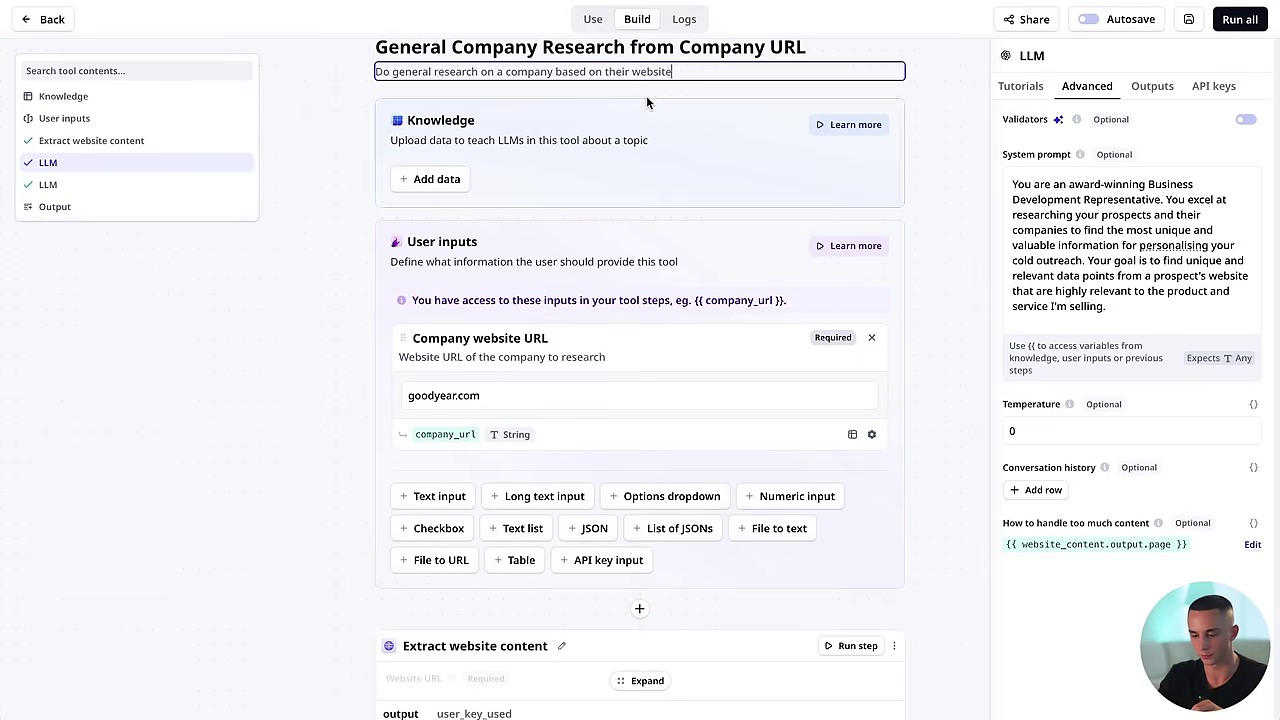
left_click(592, 20)
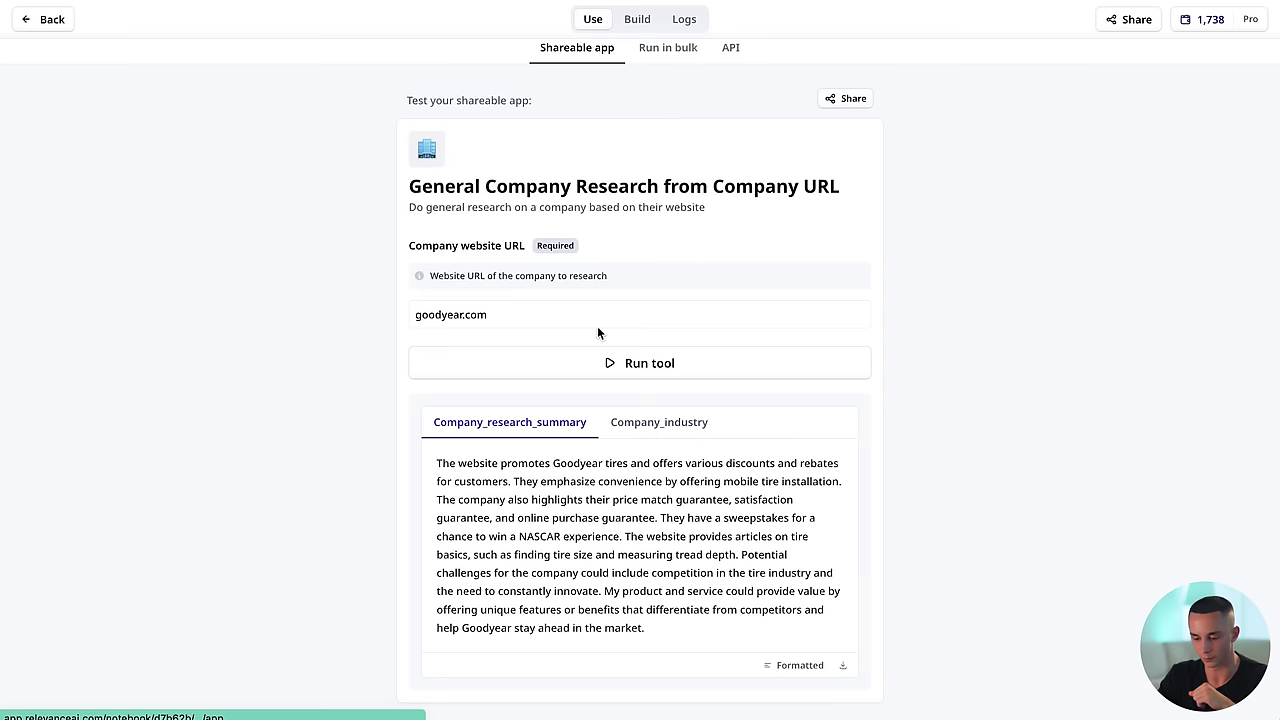
left_click(526, 314)
left_click_drag(410, 245, 645, 250)
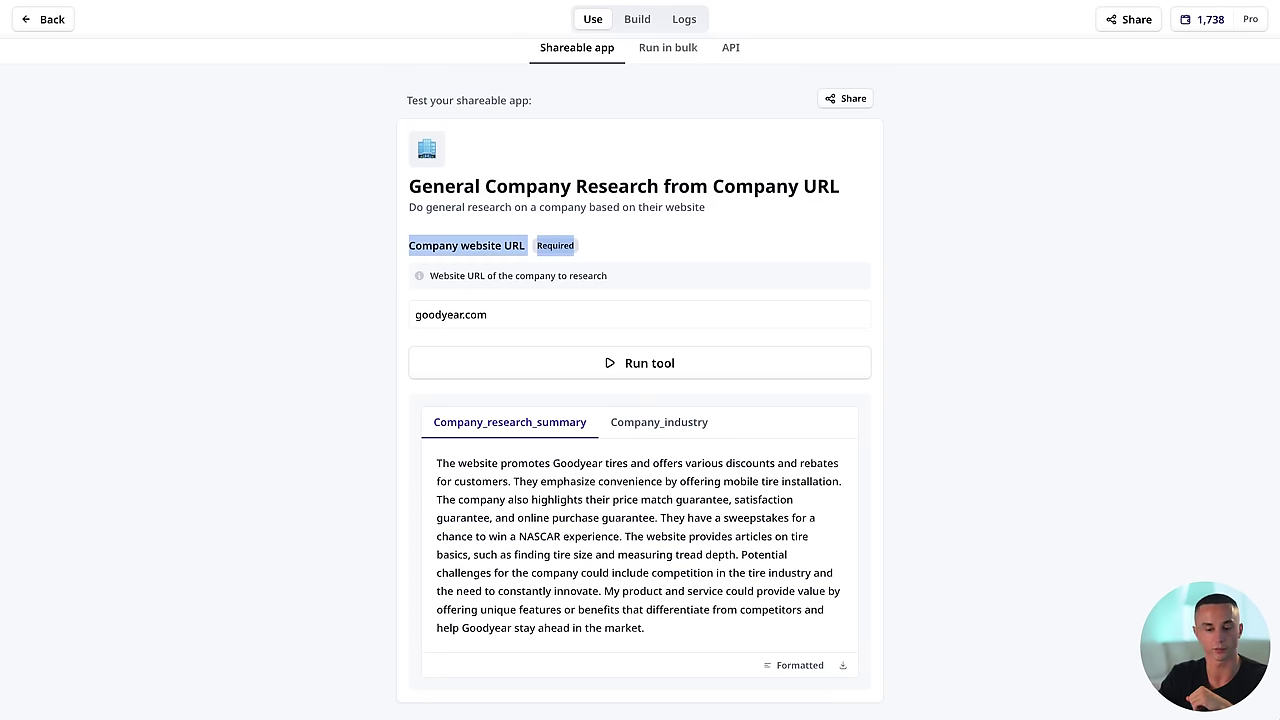
Step: Return to the Outreach Co-Pilot preview, send "Ok can you find me their CTO" and allow the request to api-d7b62b.stack.tryrelevance.com
left_click(380, 23)
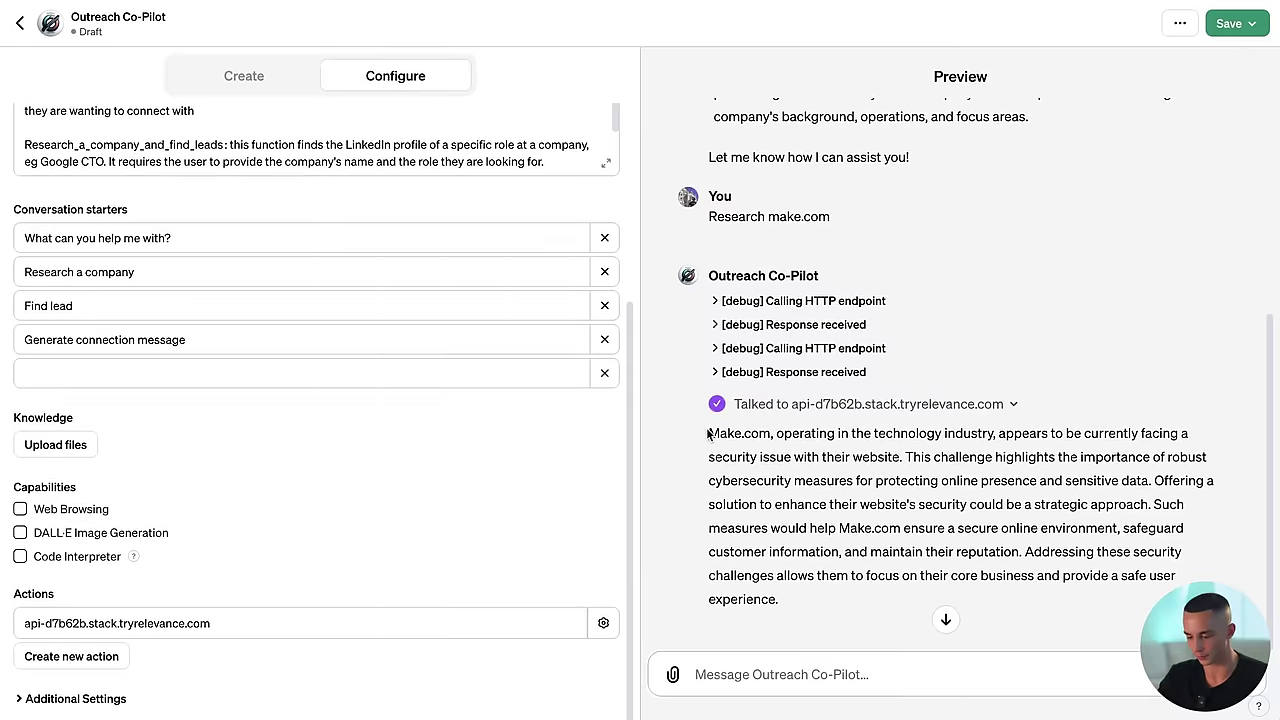
left_click_drag(708, 433, 889, 591)
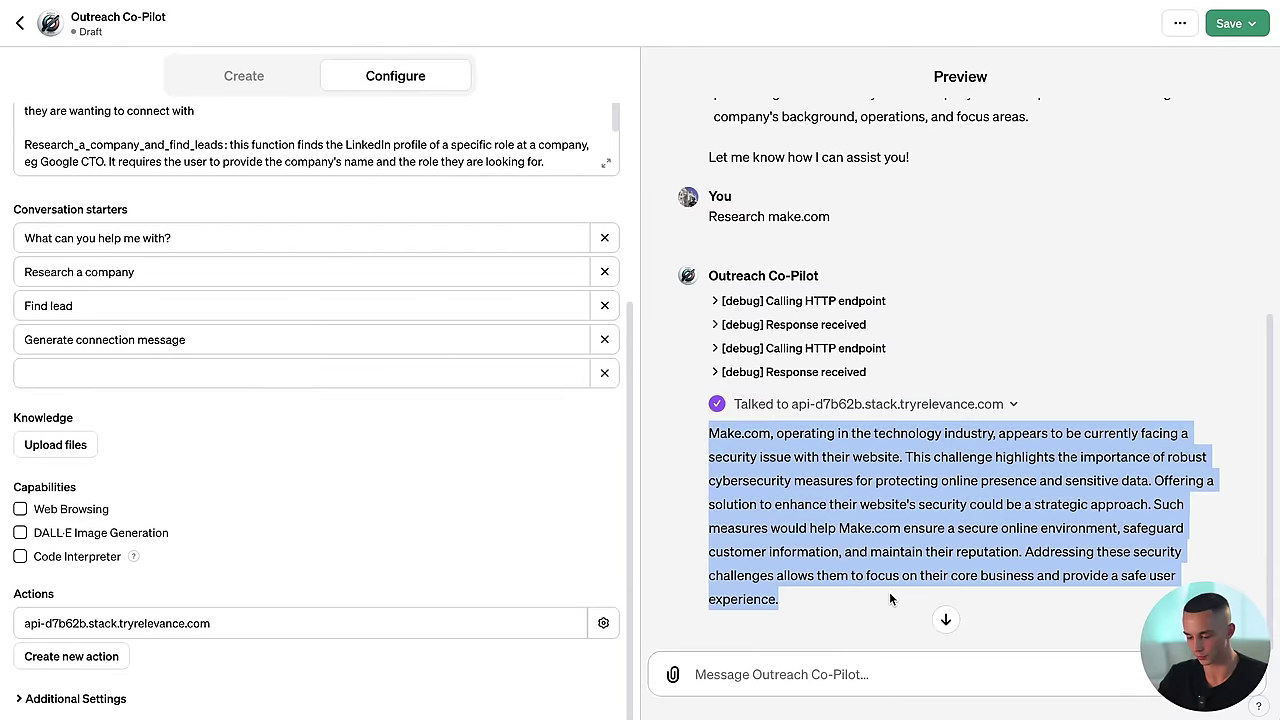
left_click(806, 674)
type("ou fi")
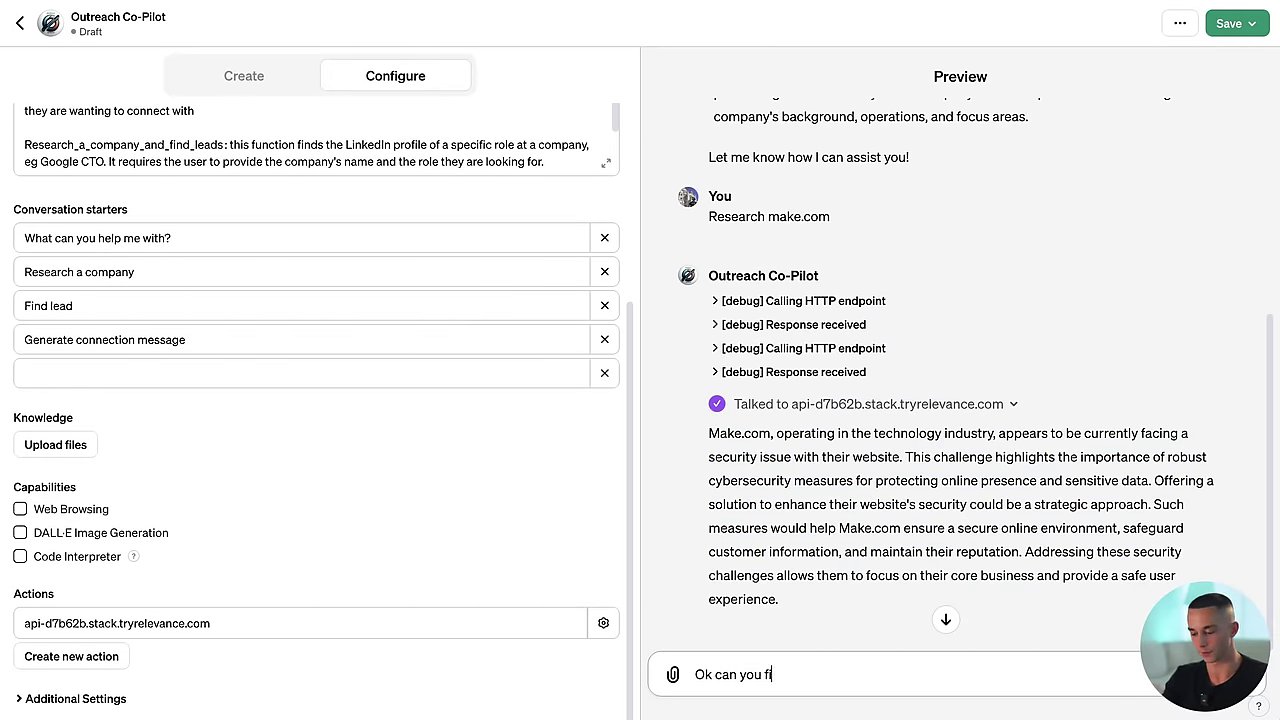
type("k can you find me their CT")
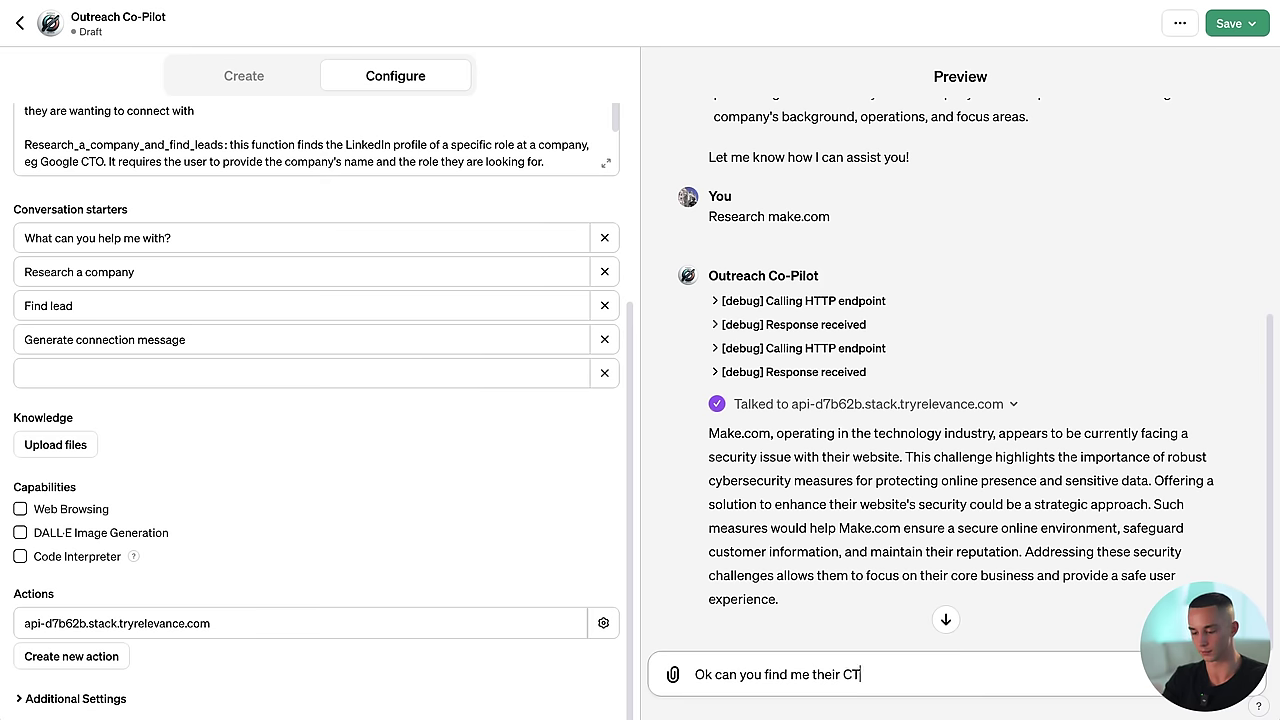
type("O")
key("Return")
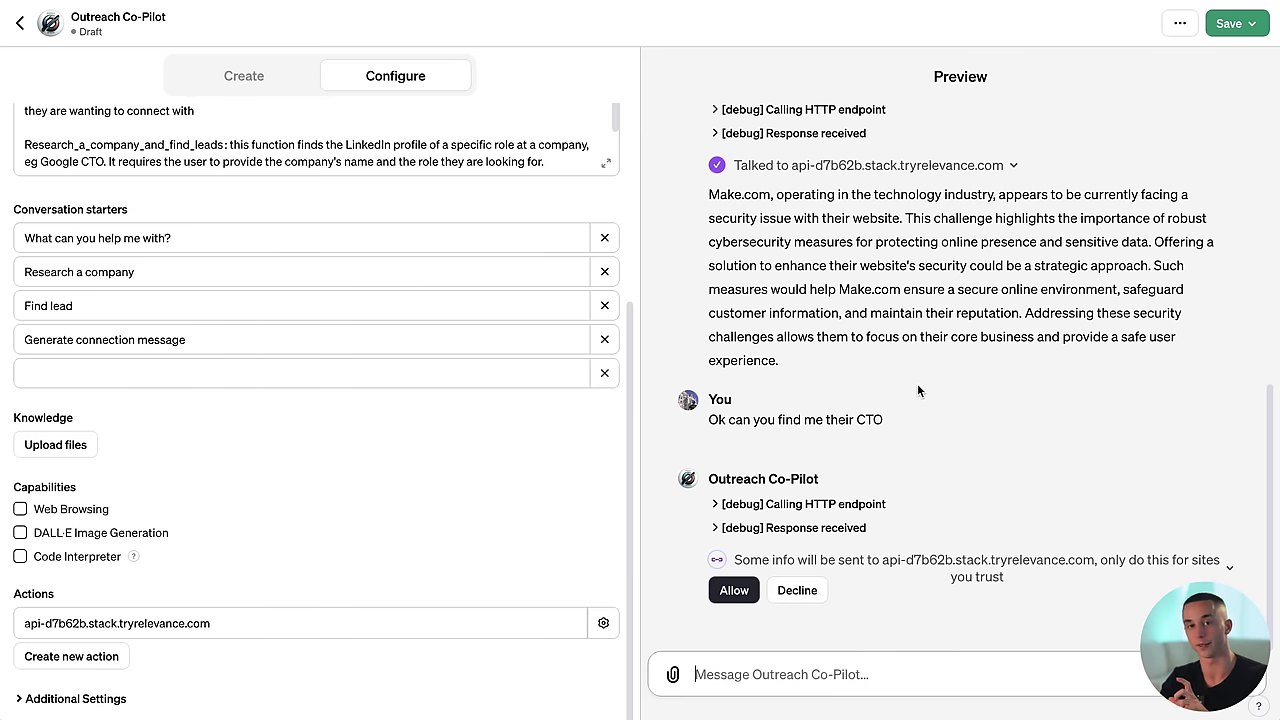
left_click(734, 590)
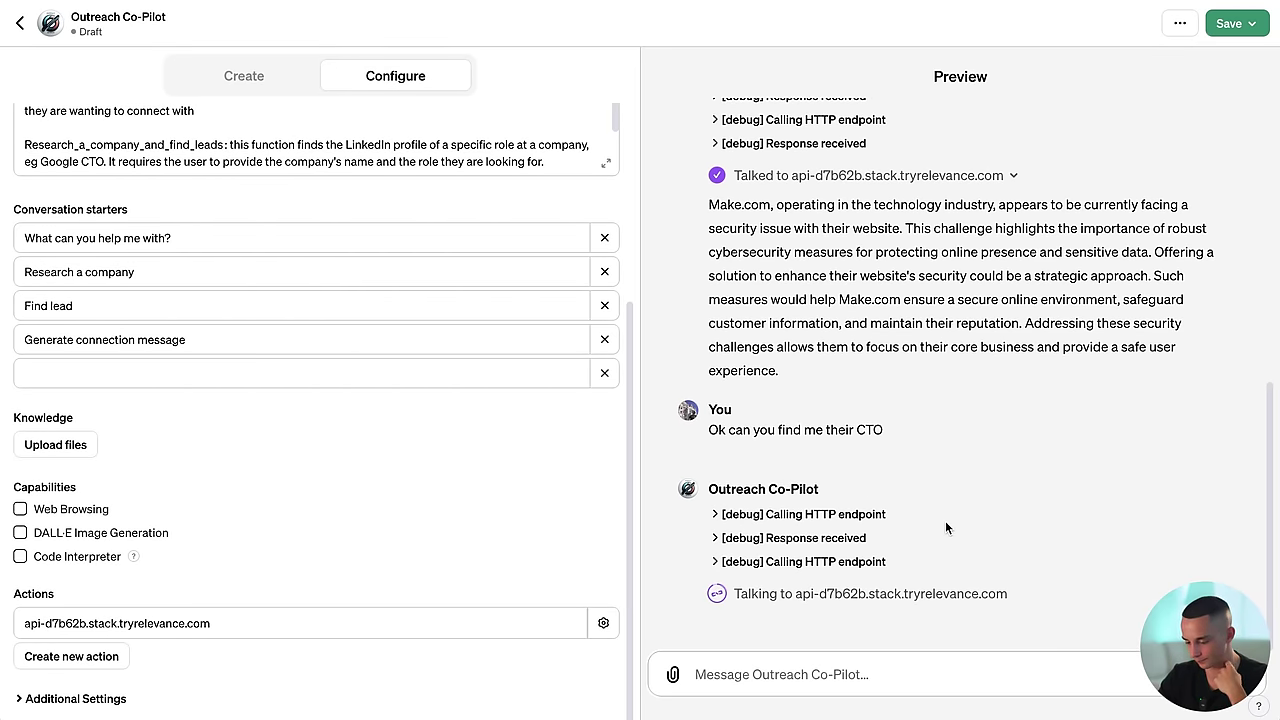
Step: Compare the Find_role_in_company call's company_name and role parameters with the inputs of Relevance AI's Find Role in Company tool
left_click(715, 561)
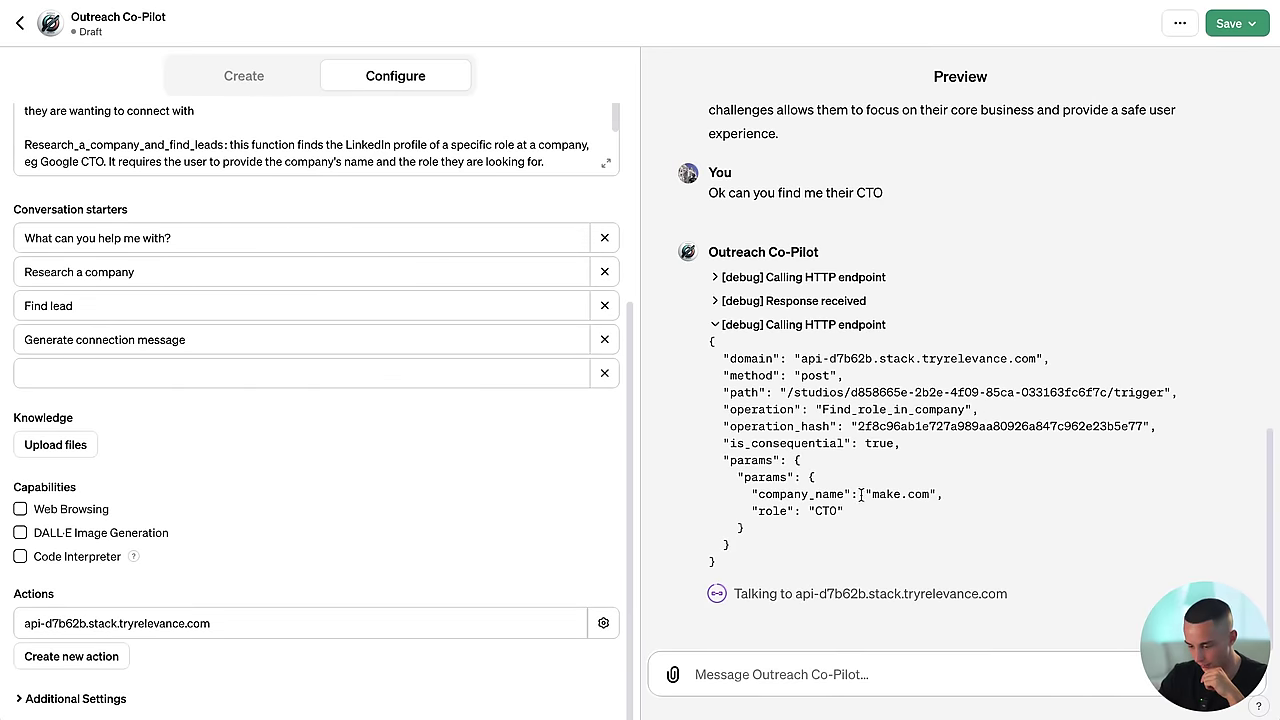
left_click_drag(860, 494, 923, 511)
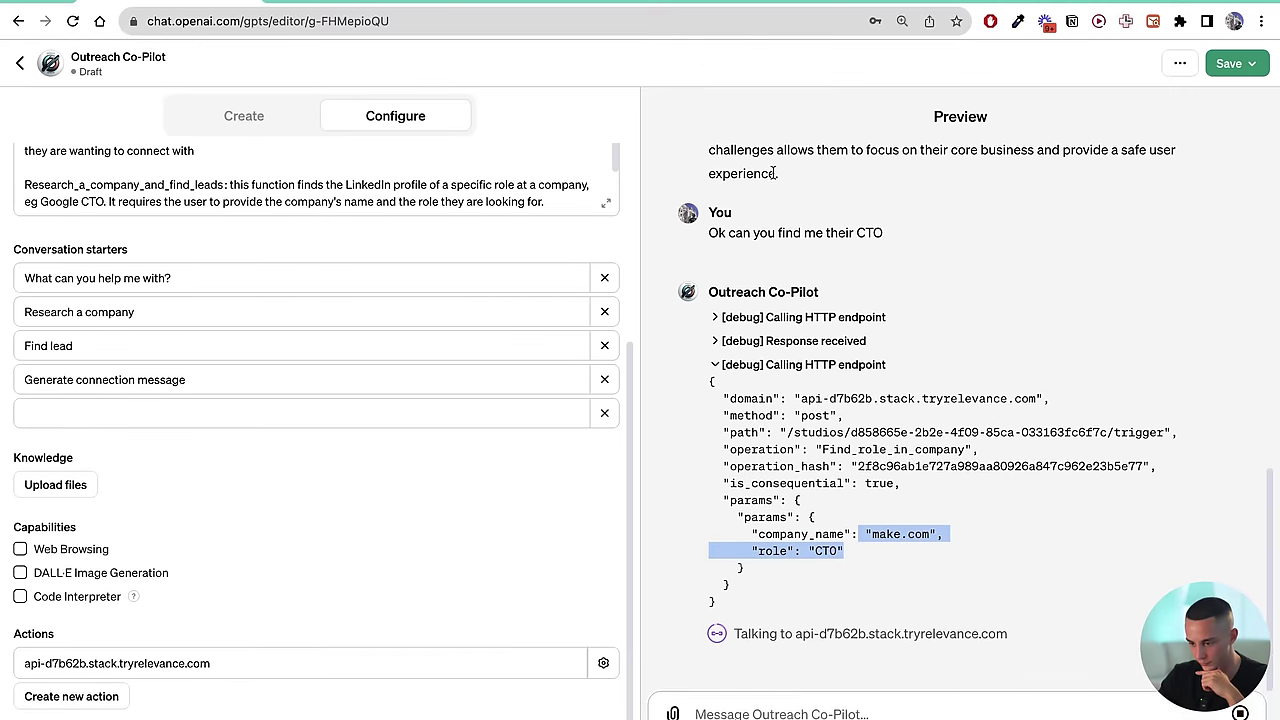
left_click(895, 21)
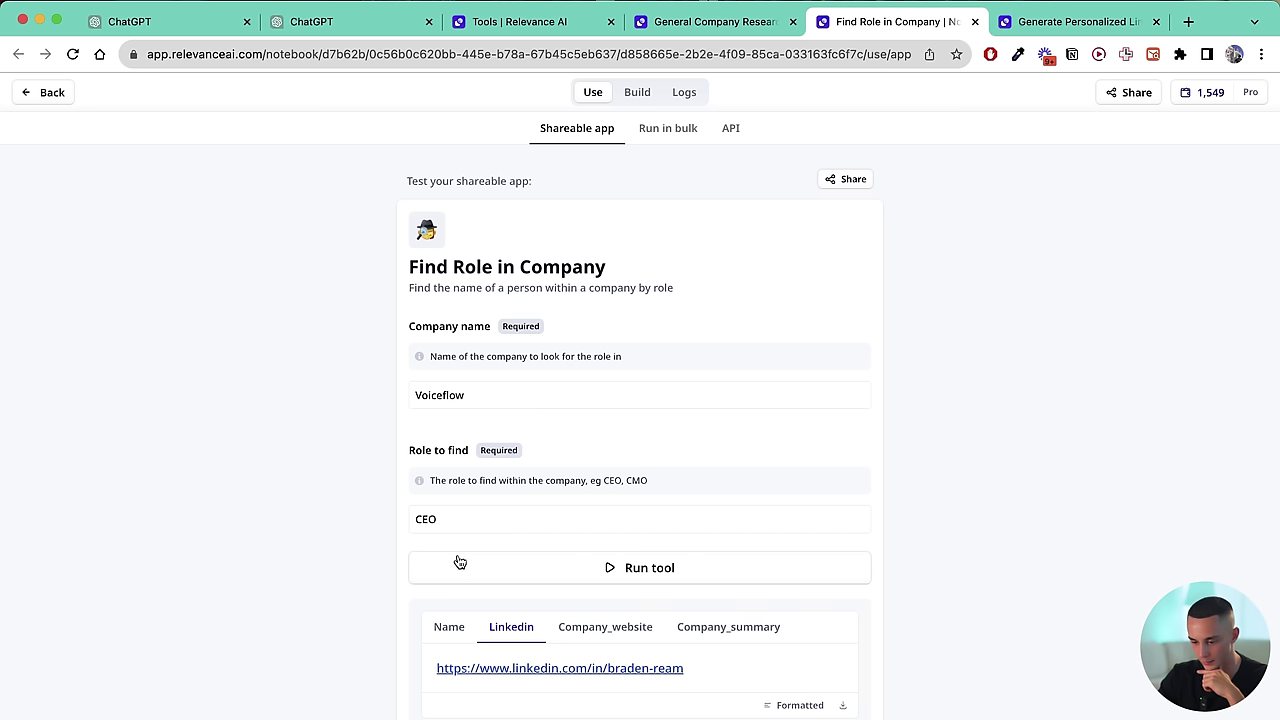
left_click_drag(415, 332, 496, 429)
Step: Go back to the Outreach Co-Pilot preview and examine the response data of the CTO request
left_click(330, 21)
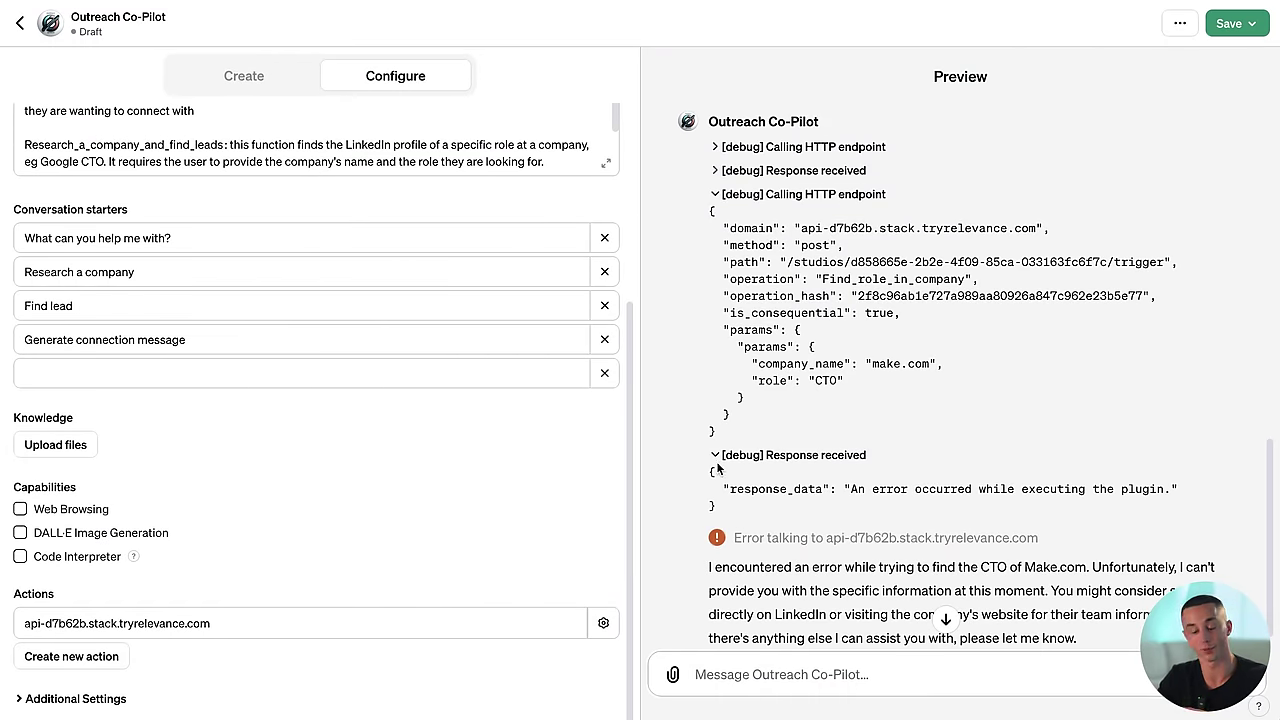
left_click(716, 195)
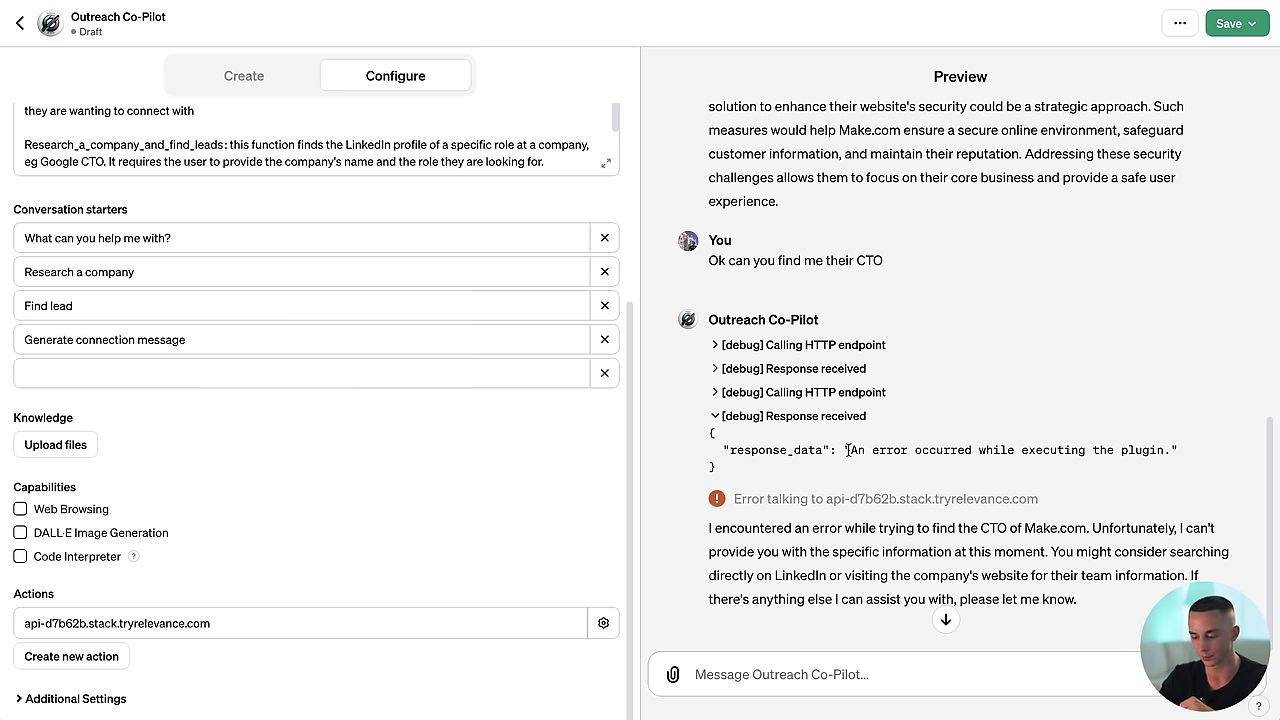
left_click_drag(847, 450, 1174, 450)
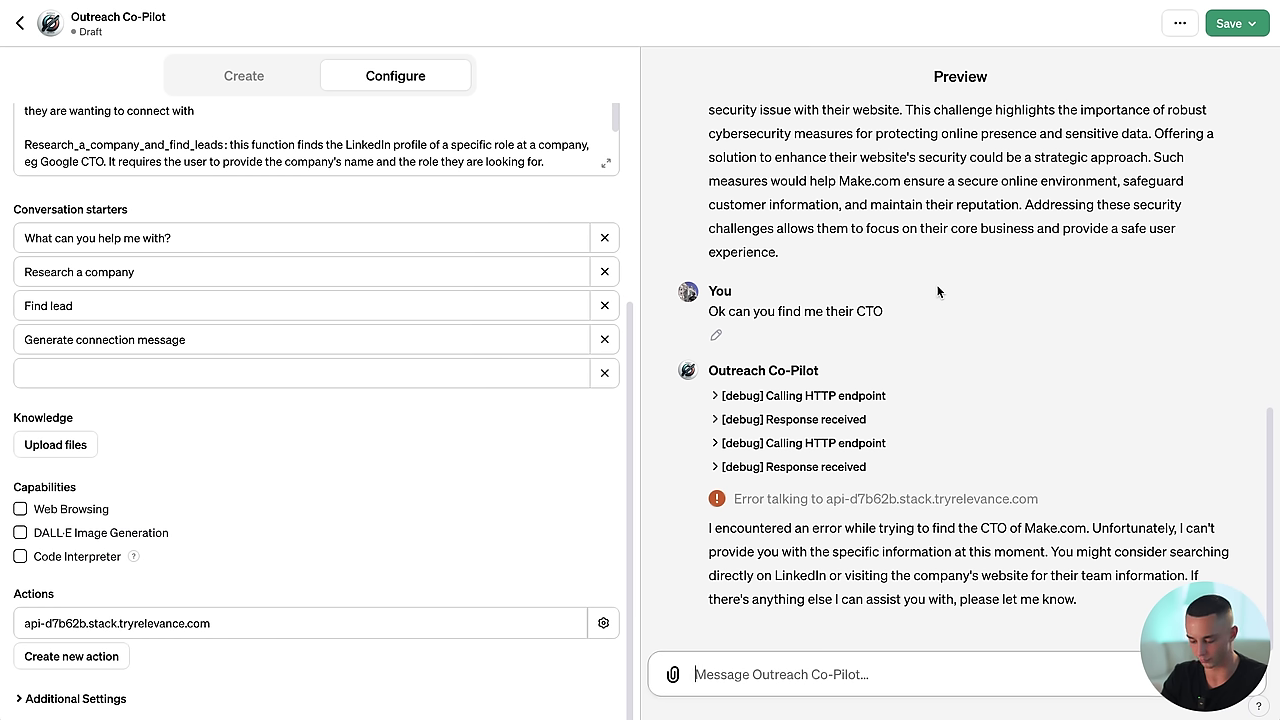
Step: Send "Find the Voiceflow CEO" in the preview chat and allow the request to api-d7b62b.stack.tryrelevance.com
type("V")
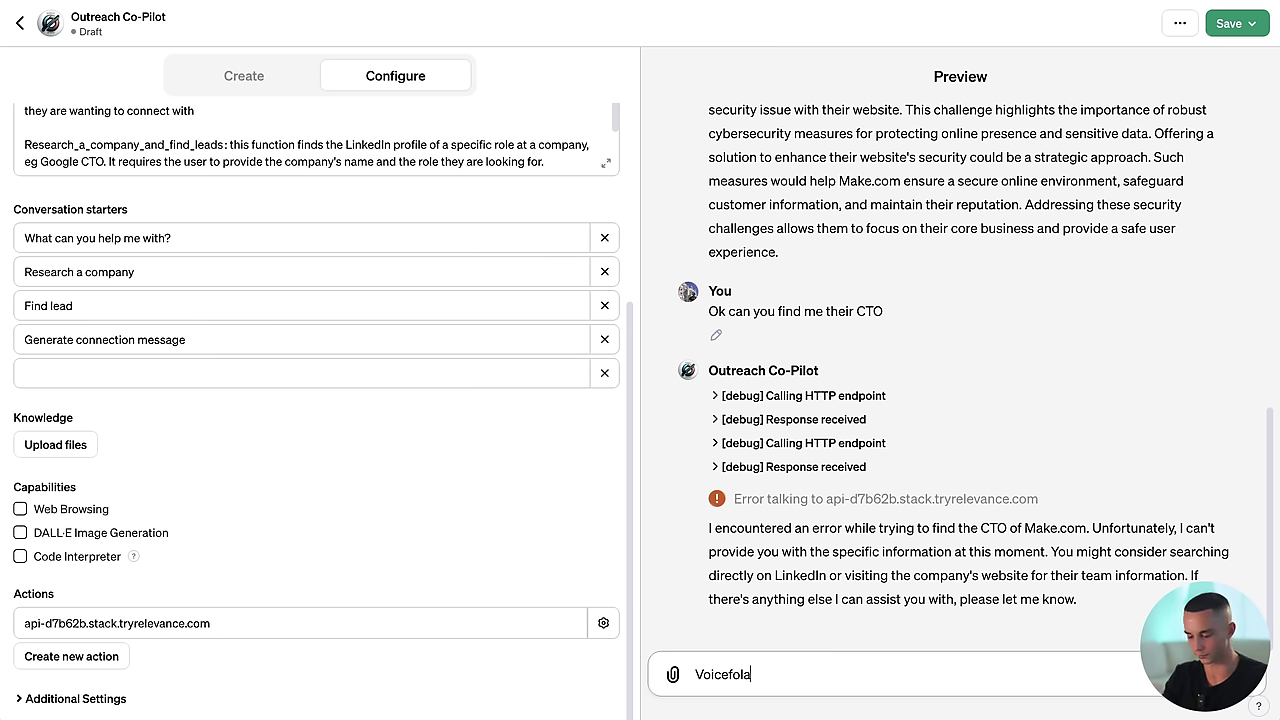
type("oicef")
key("ctrl+a")
type("F")
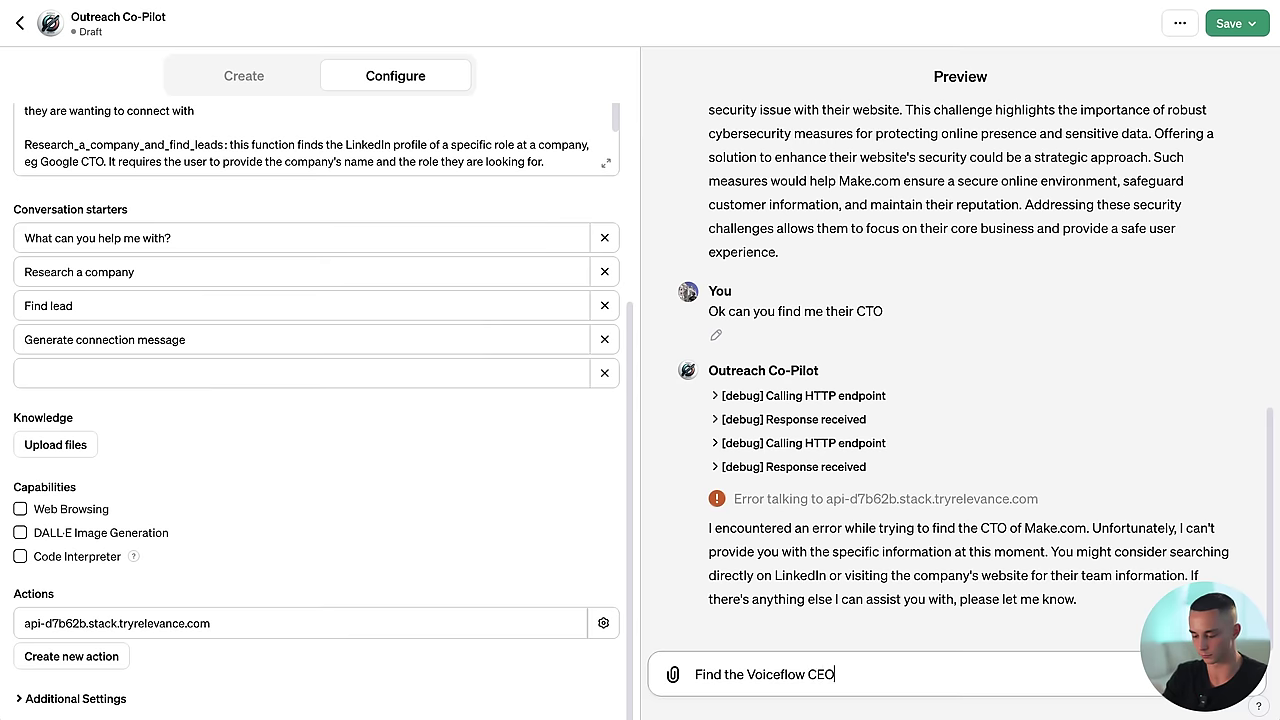
type("ind the Voiceflow CEO")
key("Return")
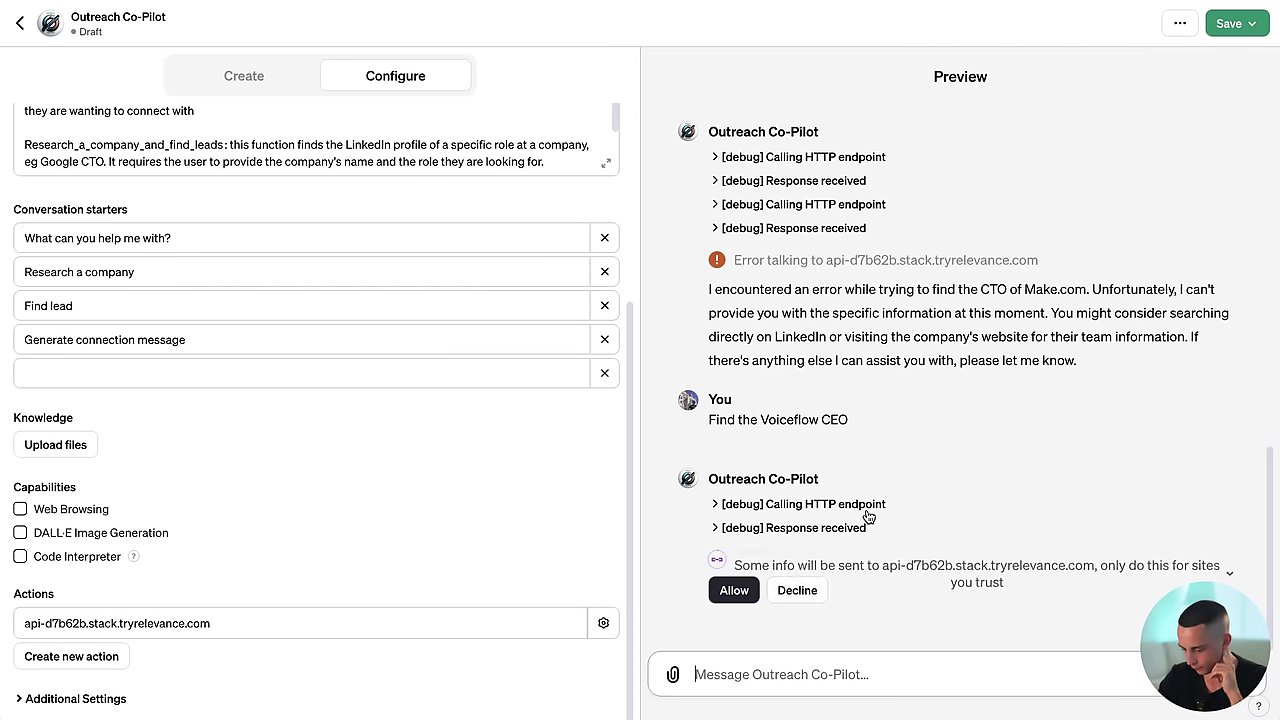
left_click(735, 590)
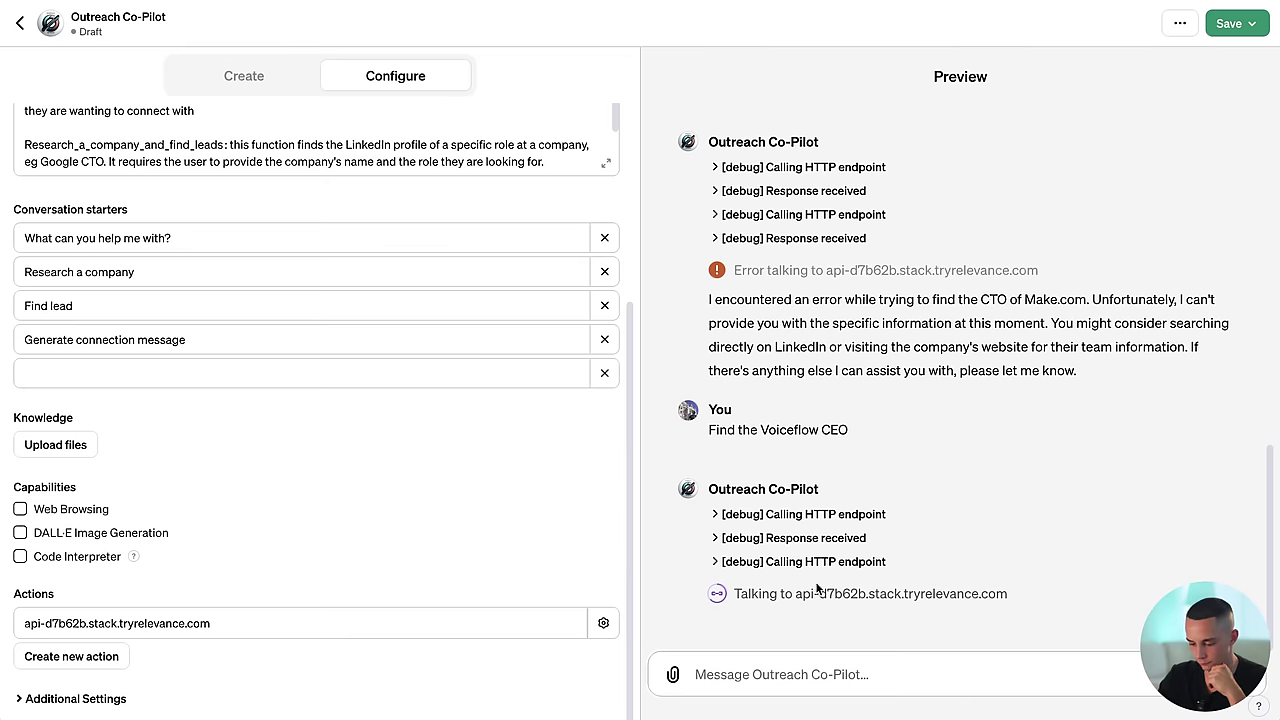
Step: Examine the company_name and role parameters of the HTTP call made for the Voiceflow CEO request
left_click(796, 562)
double_click(876, 494)
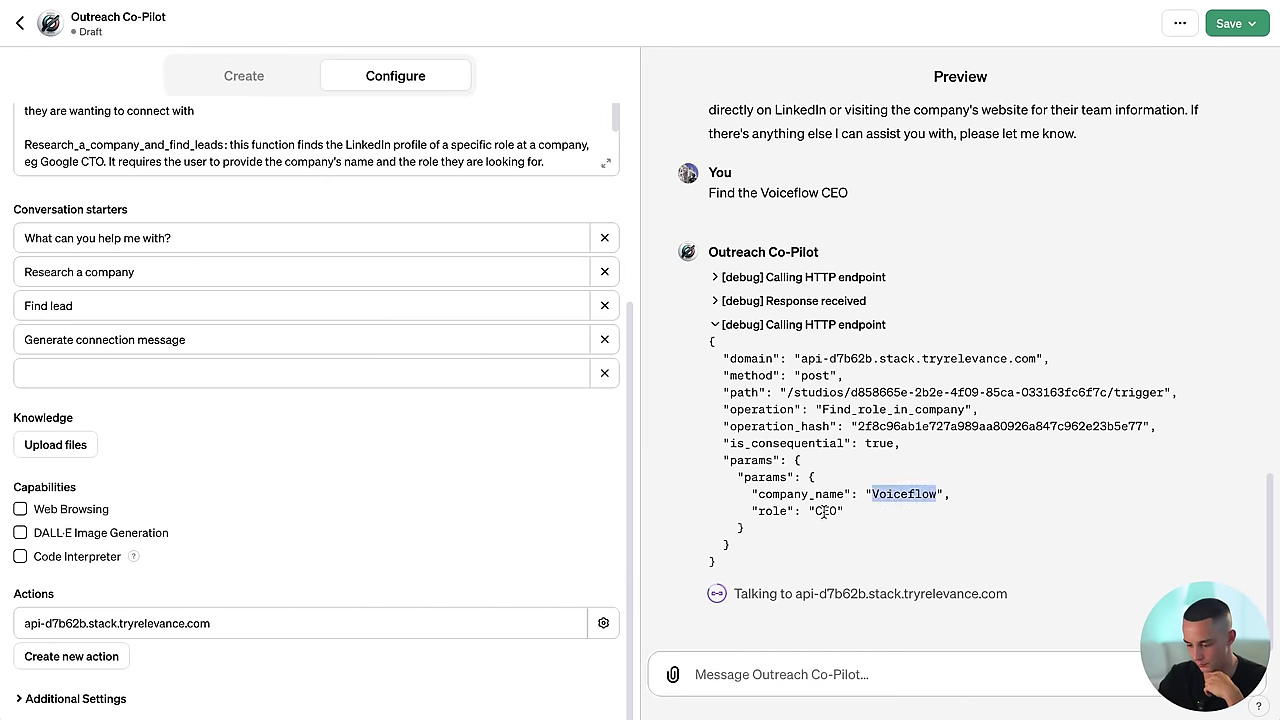
double_click(834, 497)
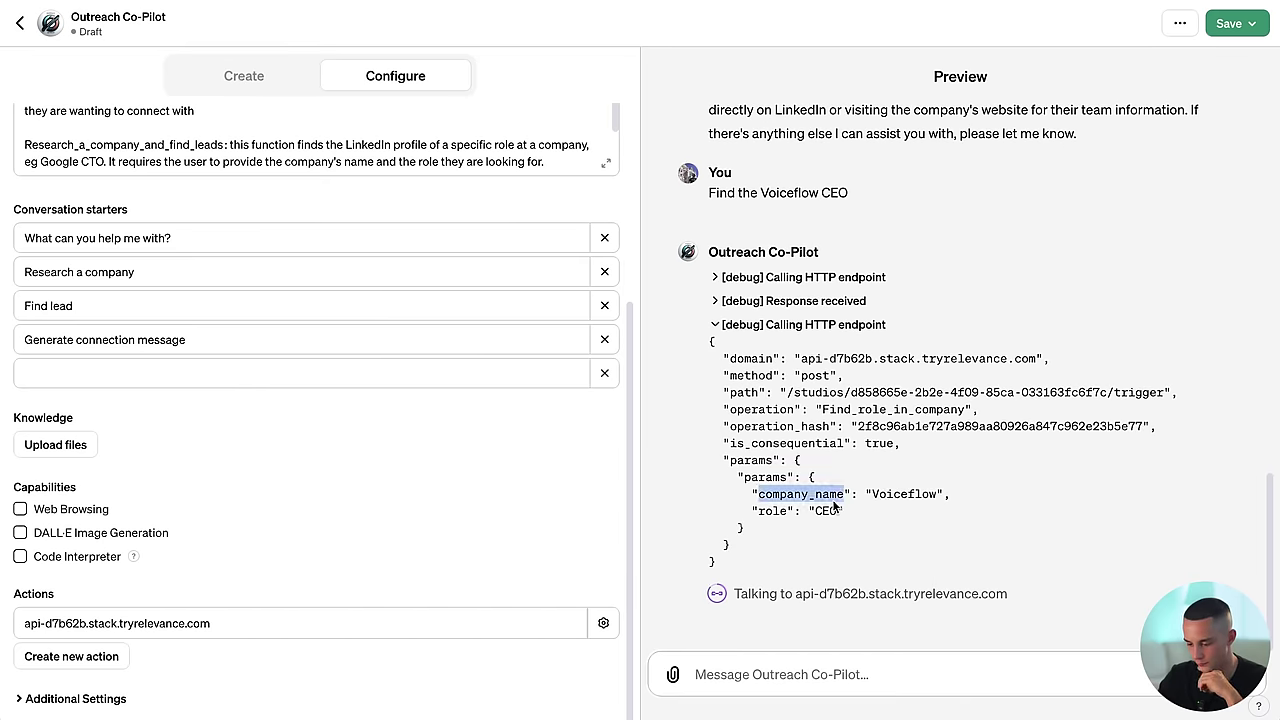
left_click(714, 324)
scroll(469, 551, "up", 2)
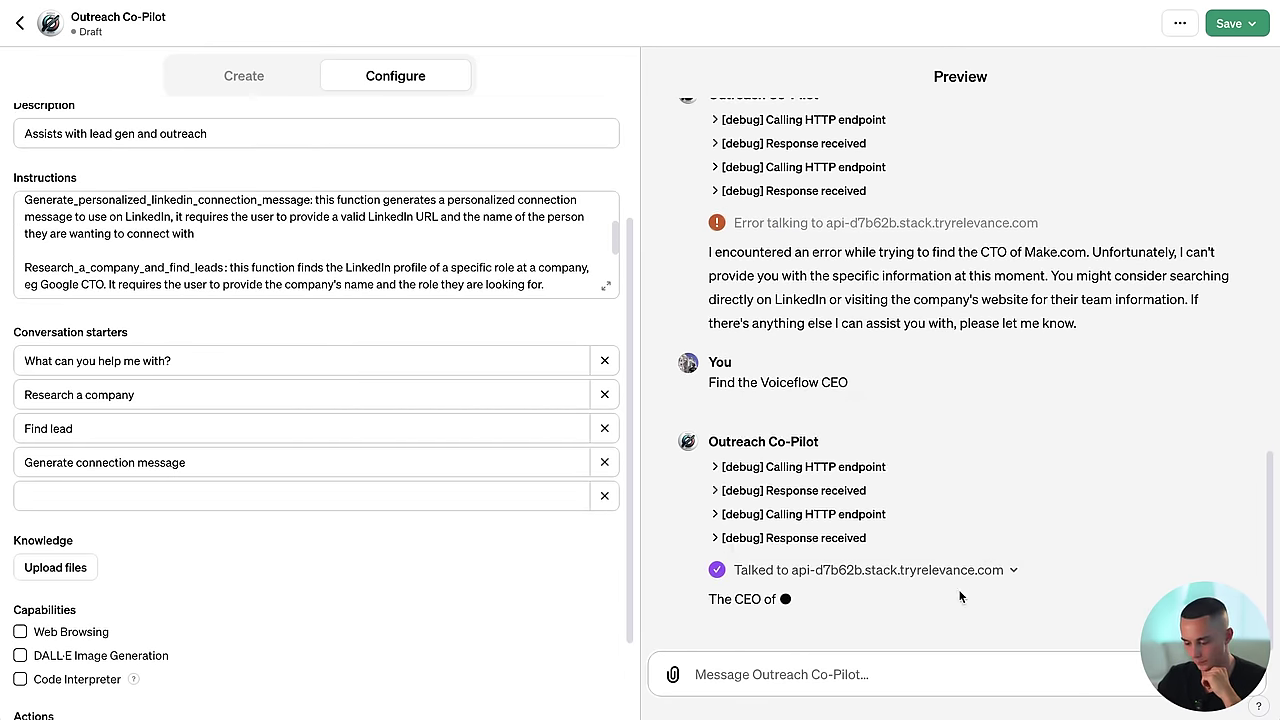
Step: Resubmit the chat message "Awesome, now write. me a connection message for him" in the preview
mouse_move(922, 572)
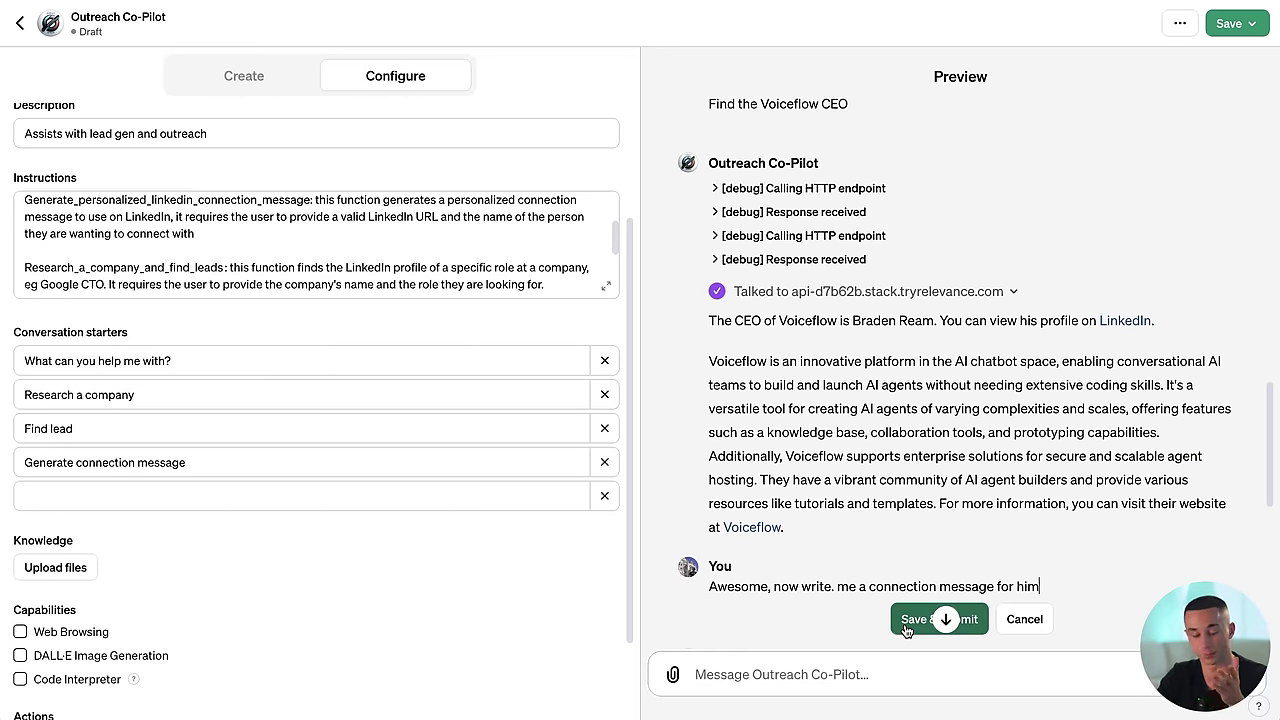
left_click(906, 627)
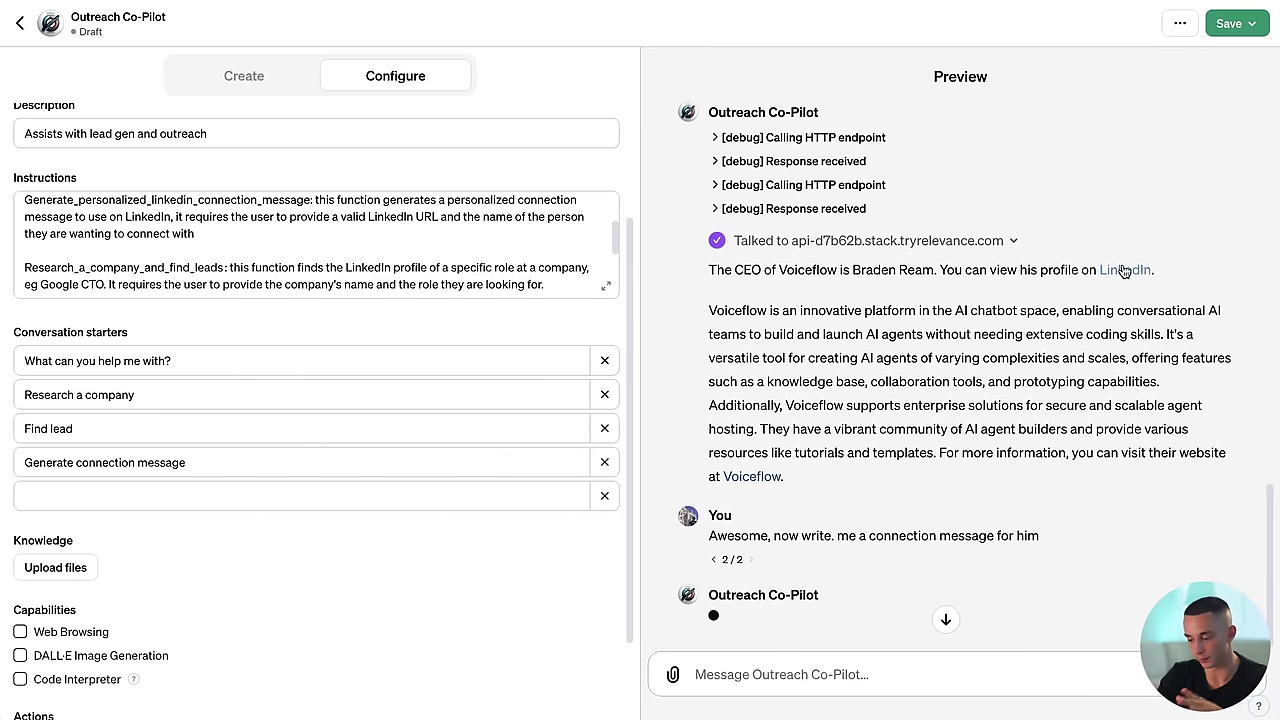
Step: Check the LinkedIn URL and First Name inputs of Relevance AI's LinkedIn connection message tool, and switch back to the GPT editor
left_click(1078, 21)
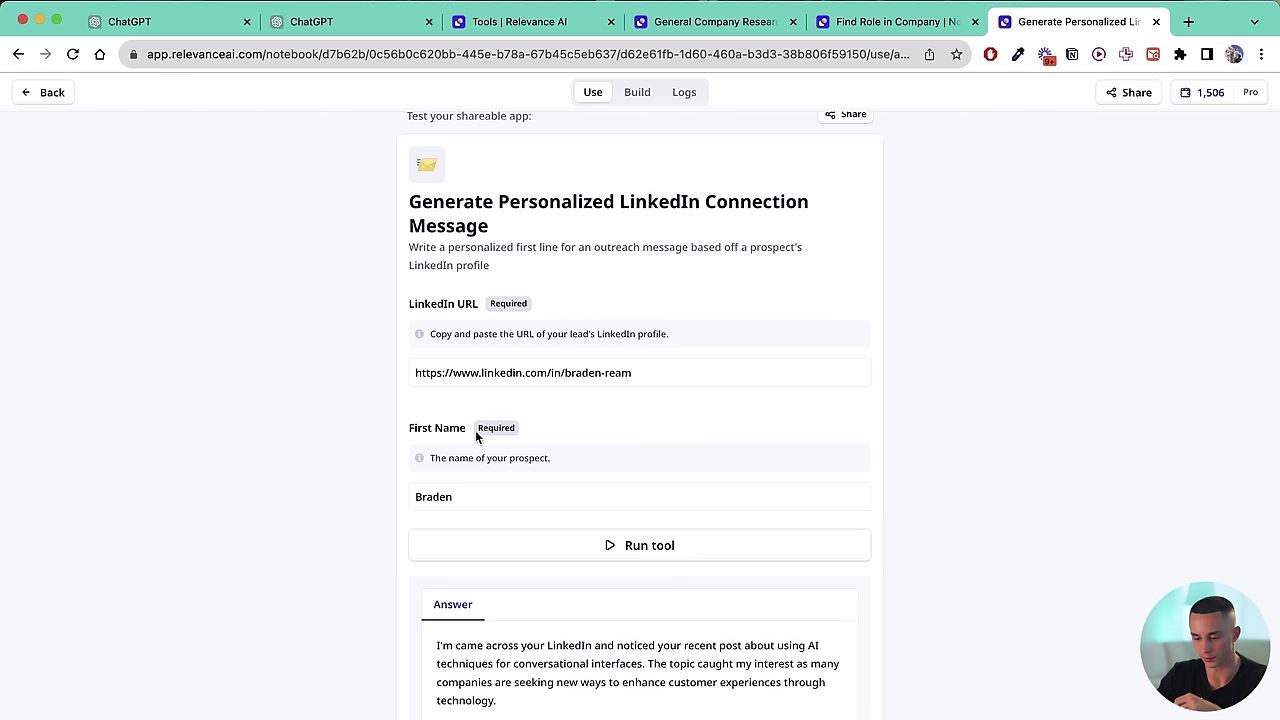
left_click(671, 378)
key("super+a")
left_click(895, 21)
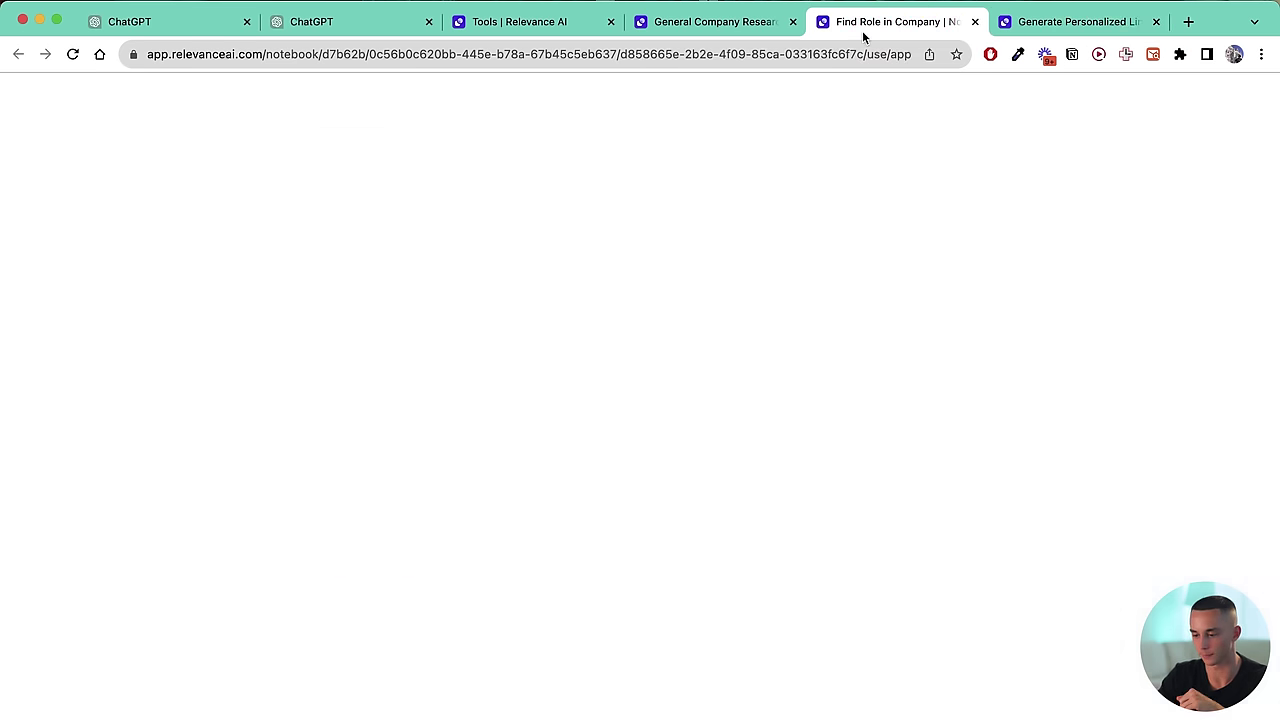
left_click(766, 21)
left_click(340, 21)
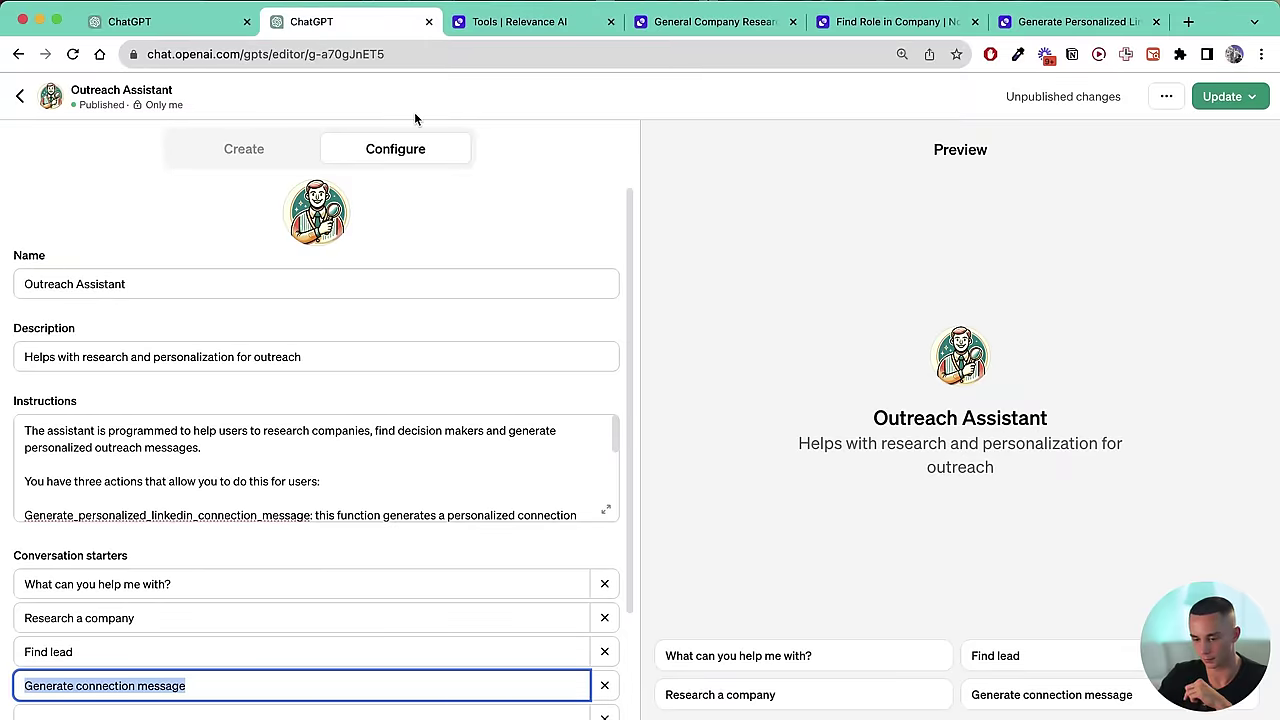
Step: Return to the Outreach Co-Pilot draft and allow the connection message request to api-d7b62b.stack.tryrelevance.com
left_click(188, 21)
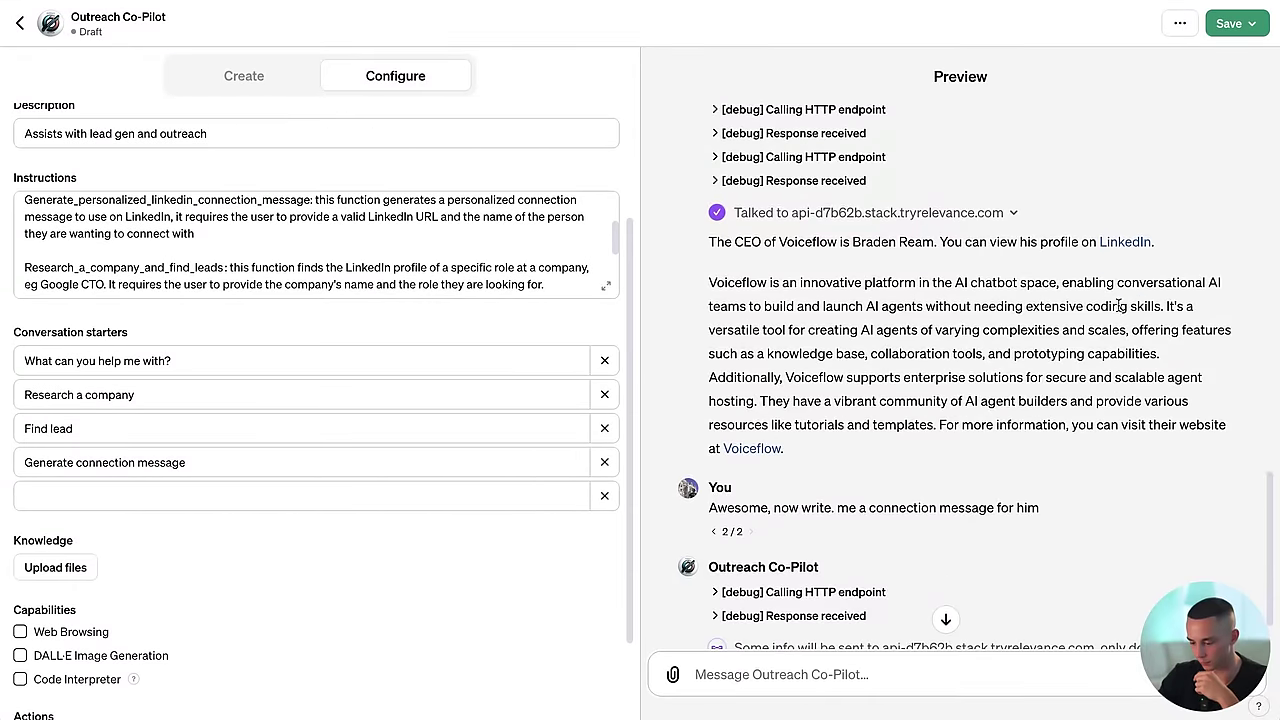
scroll(1120, 305, "down", 2)
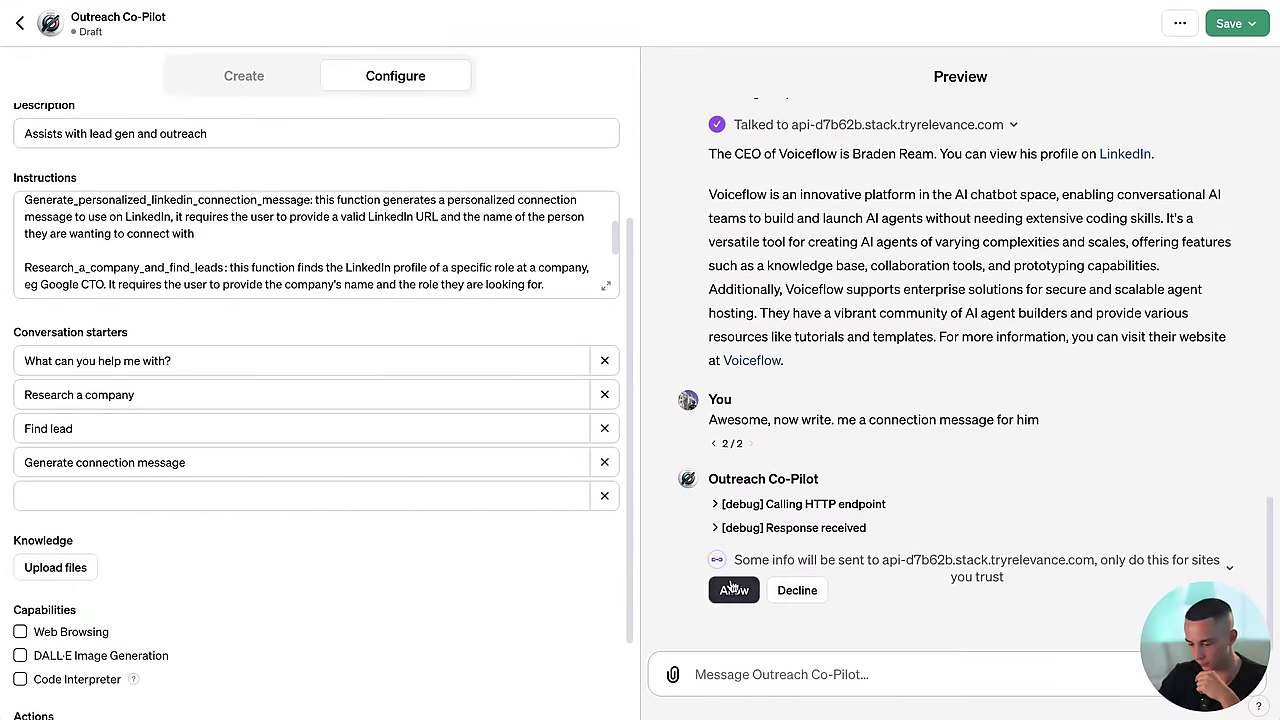
left_click(733, 589)
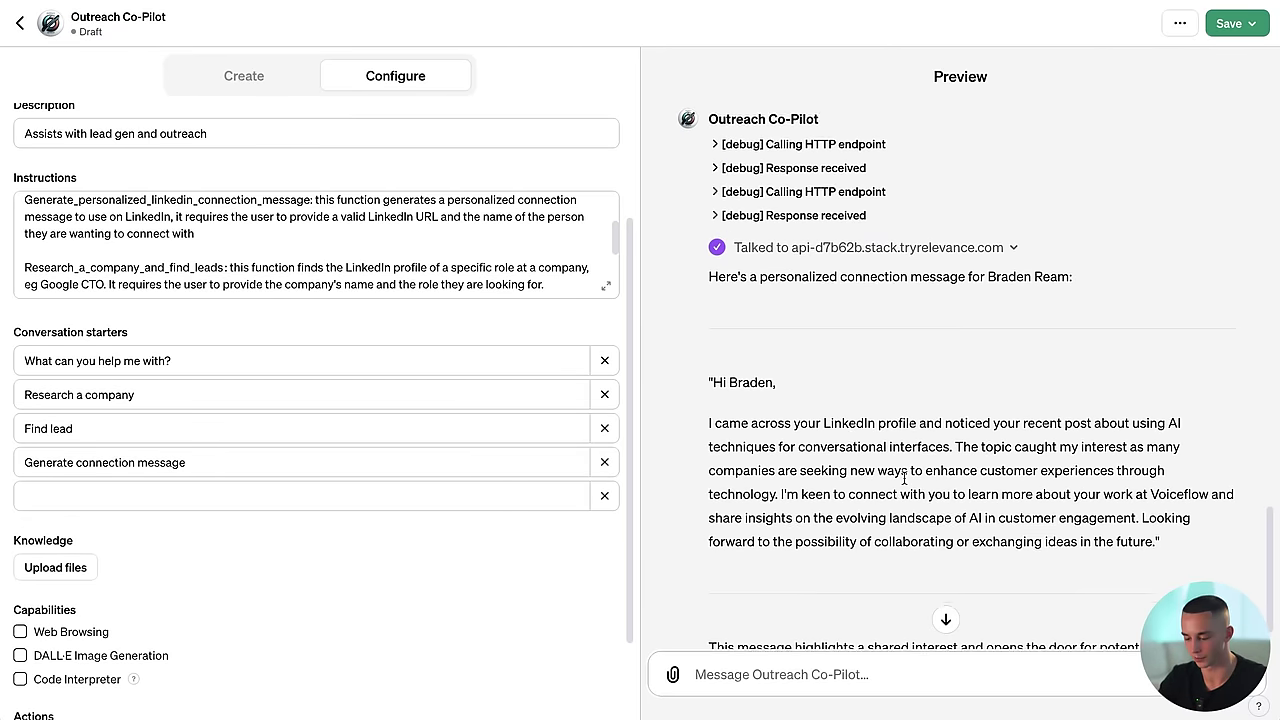
Step: Read through the generated LinkedIn connection message for the Voiceflow CEO in the preview chat, checking how it is personalized
left_click_drag(704, 332, 936, 397)
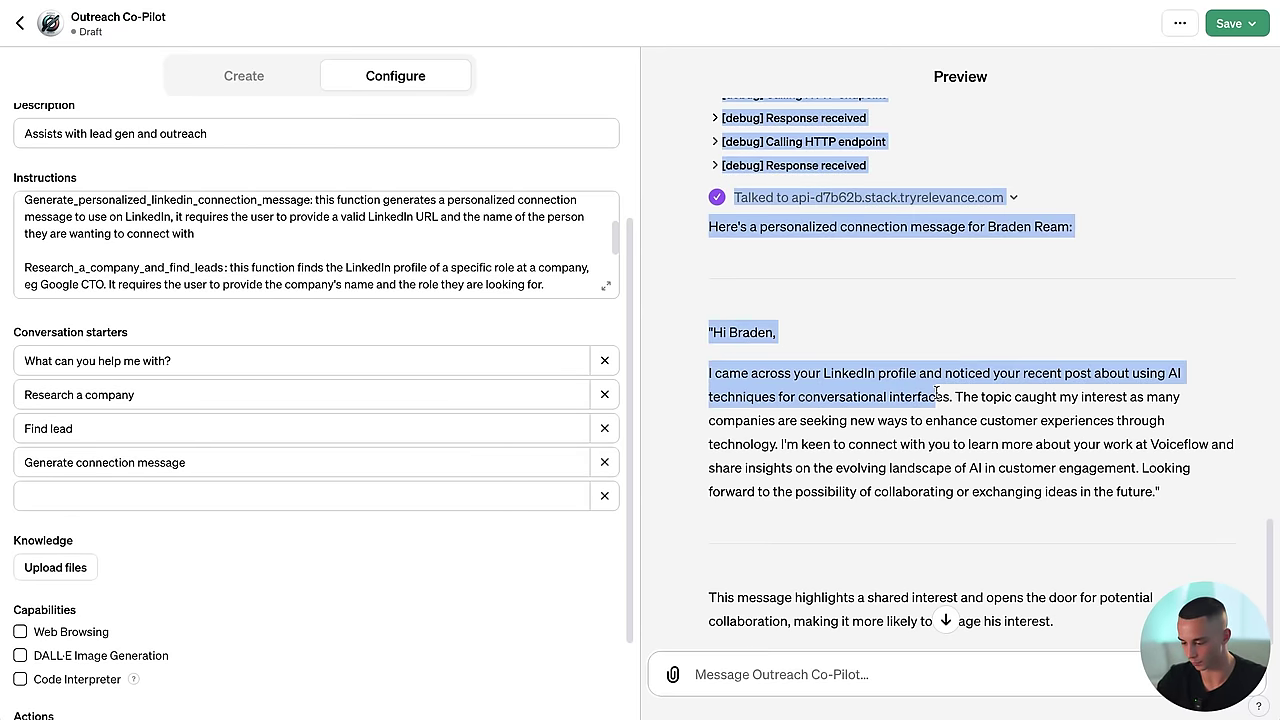
left_click(936, 397)
scroll(936, 395, "down", 1)
left_click_drag(750, 352, 946, 374)
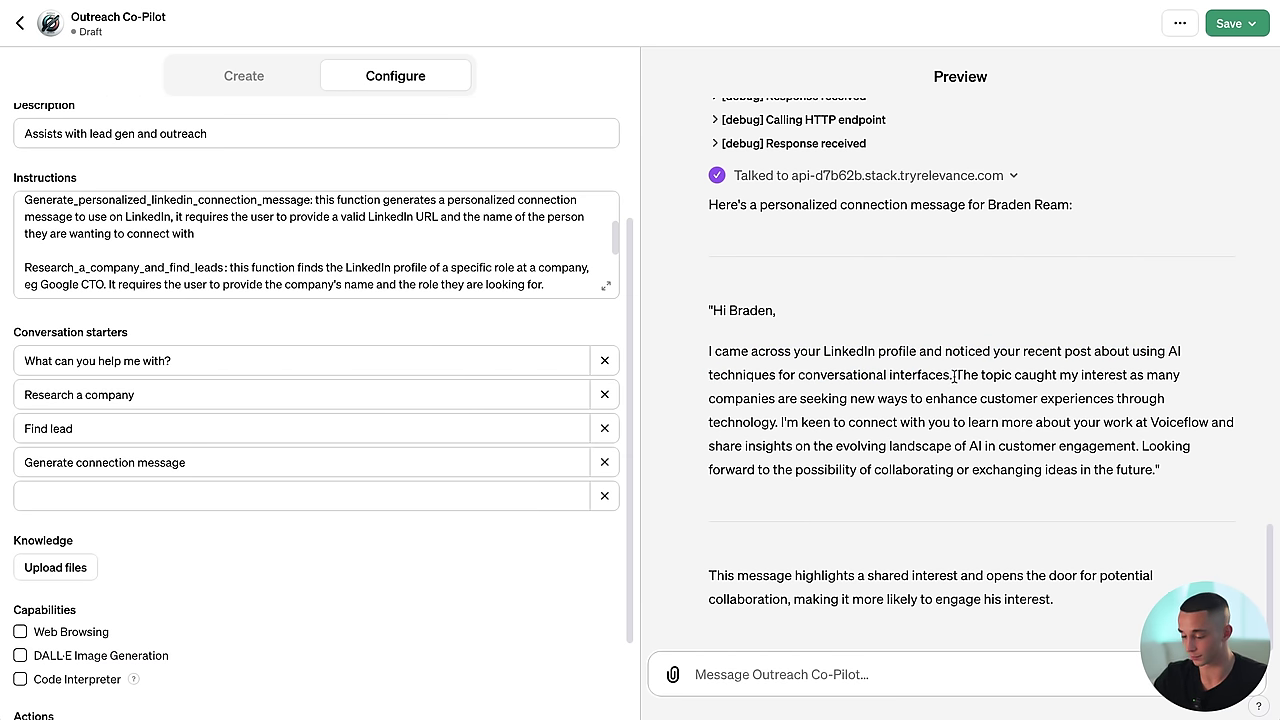
double_click(953, 376)
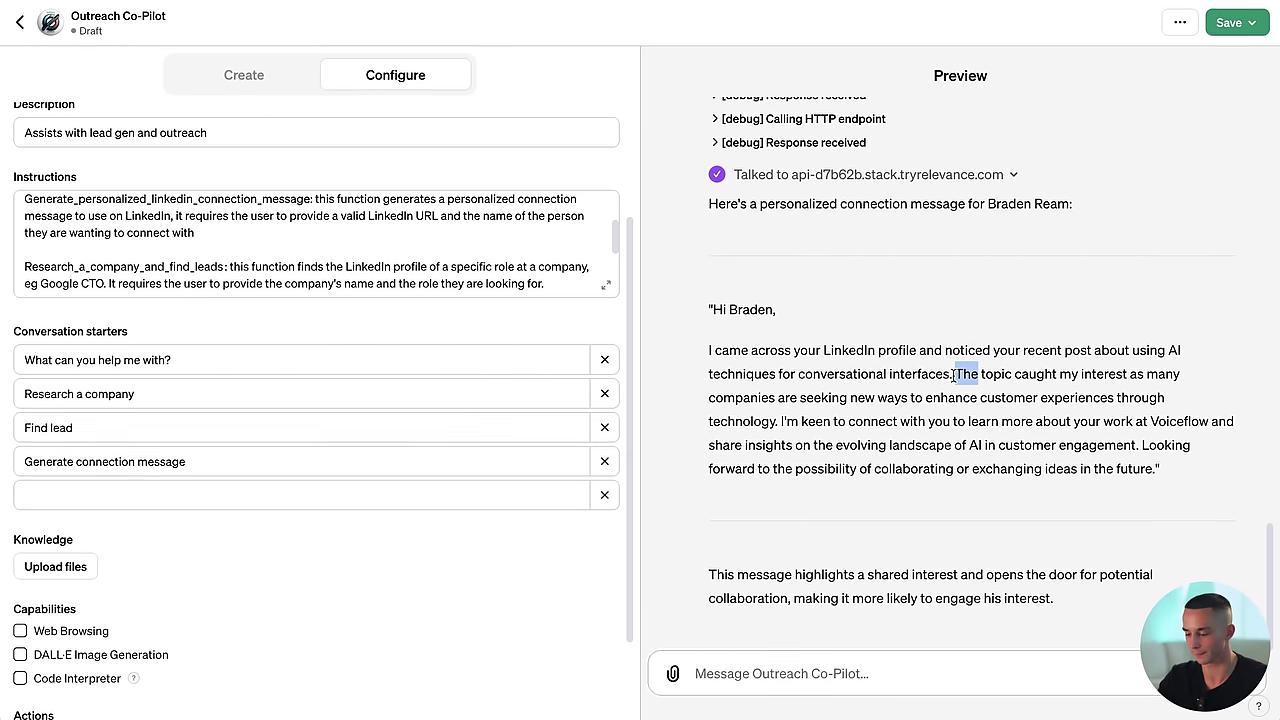
left_click(1173, 449)
left_click_drag(1187, 482, 729, 317)
left_click(886, 397)
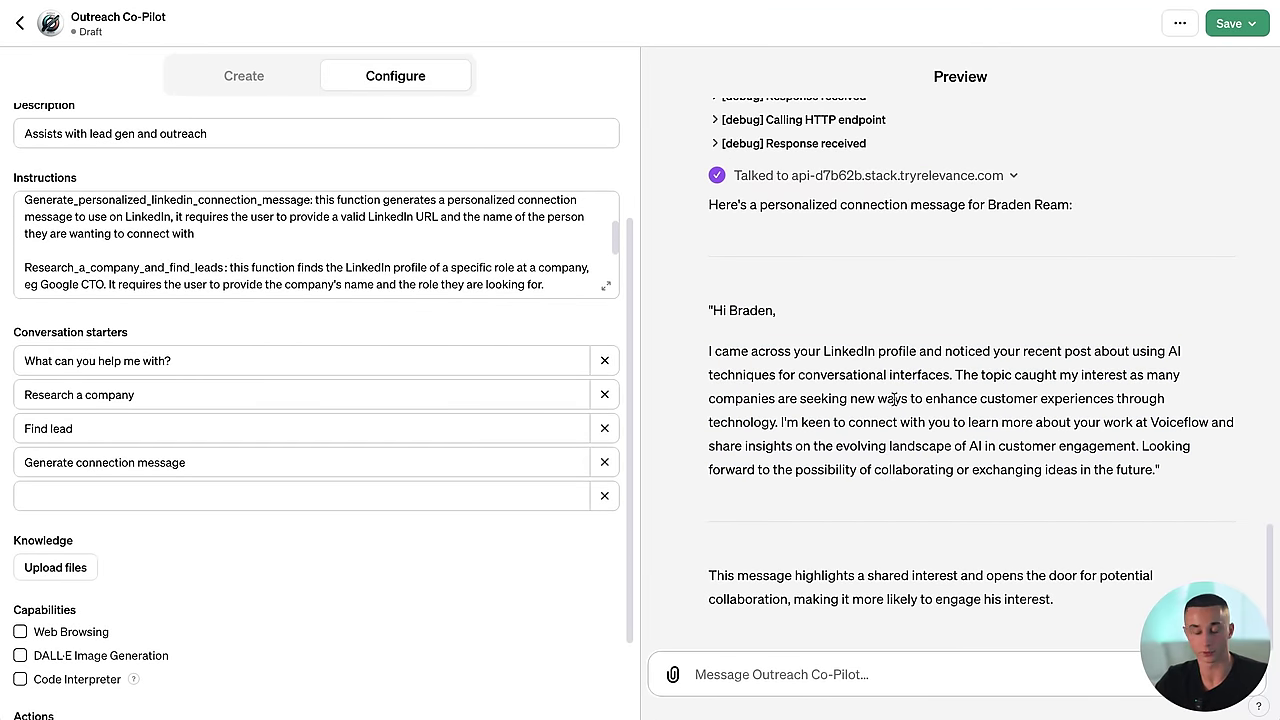
scroll(945, 350, "up", 1)
scroll(945, 340, "down", 1)
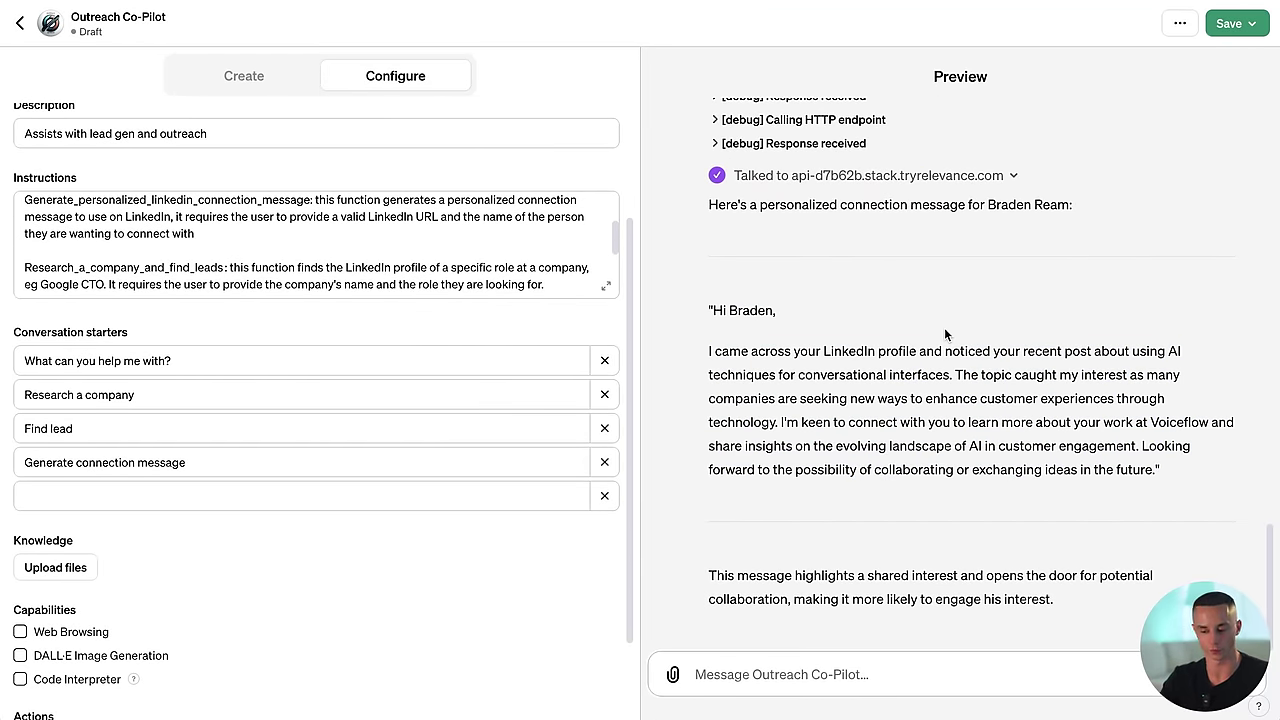
Step: Save the Outreach Co-Pilot GPT and publish it with visibility set to Only me
scroll(946, 360, "up", 15)
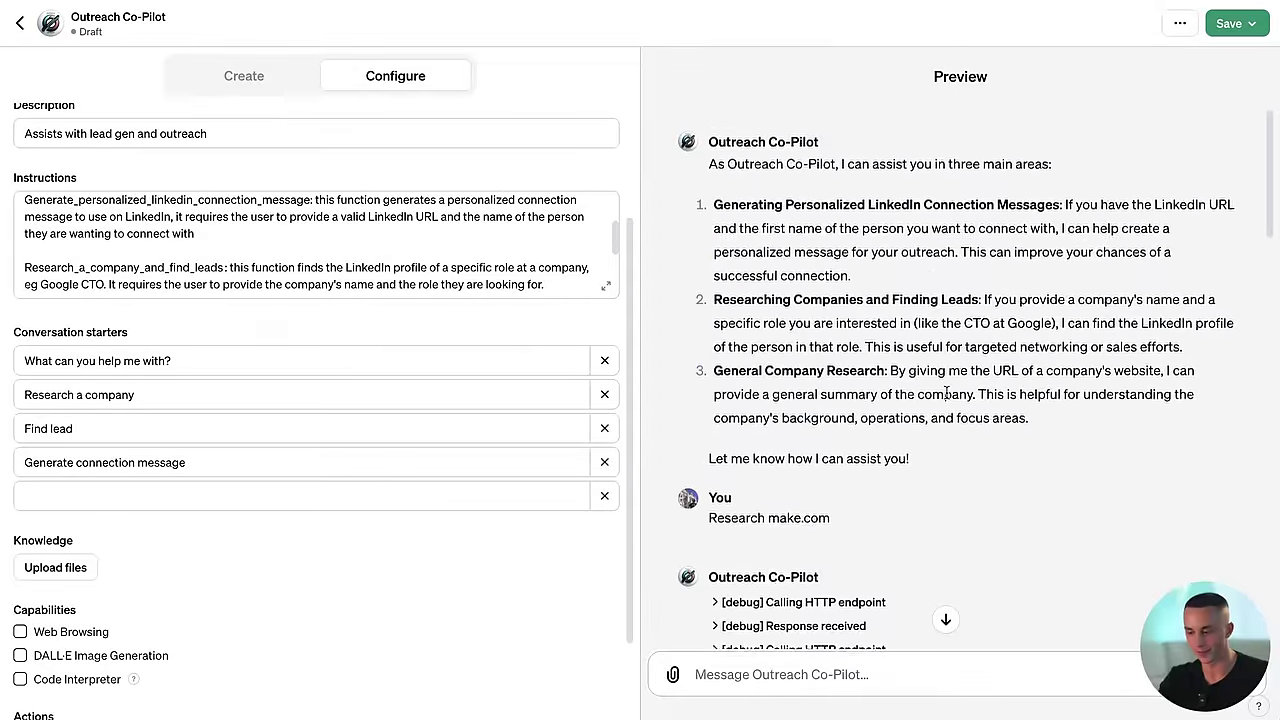
left_click(1220, 25)
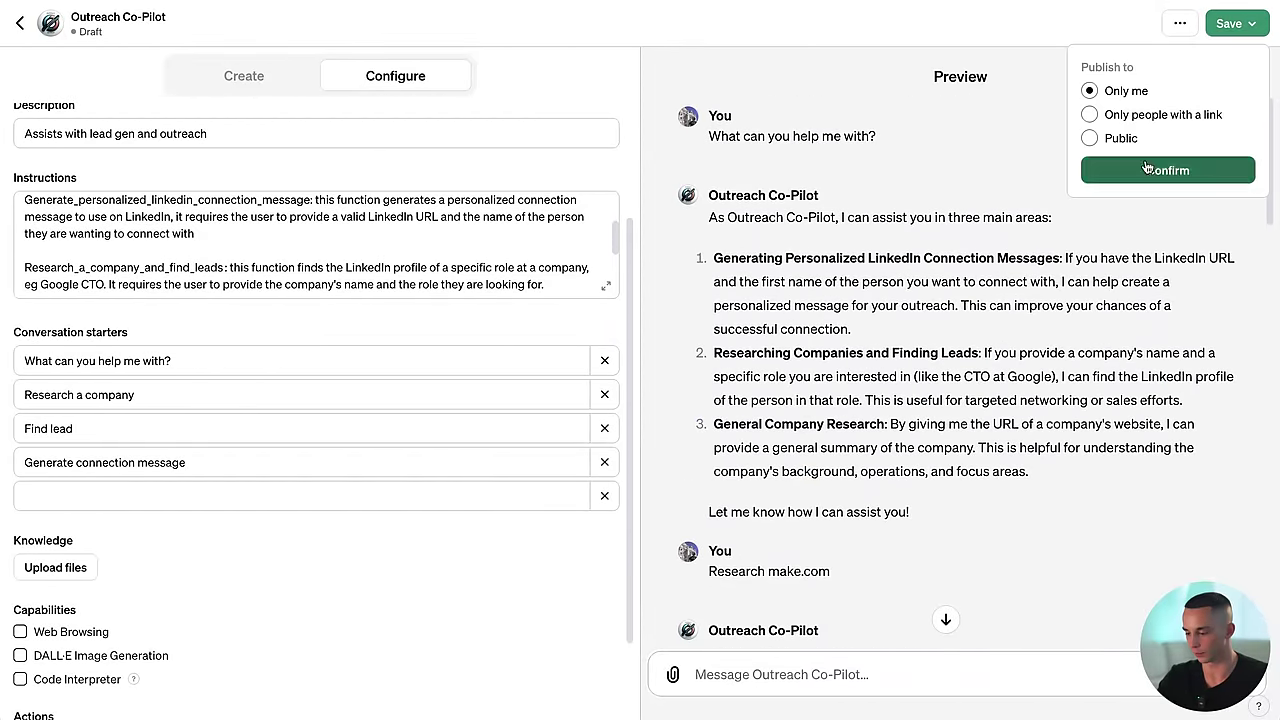
left_click(1146, 170)
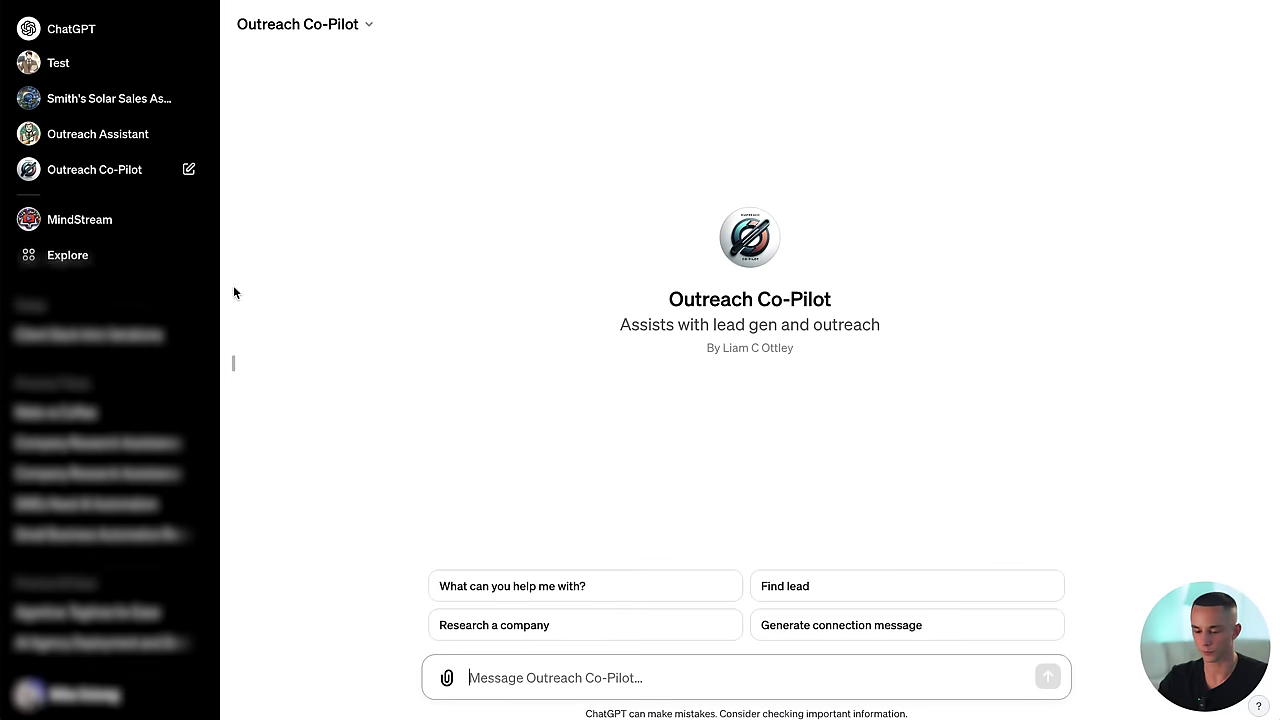